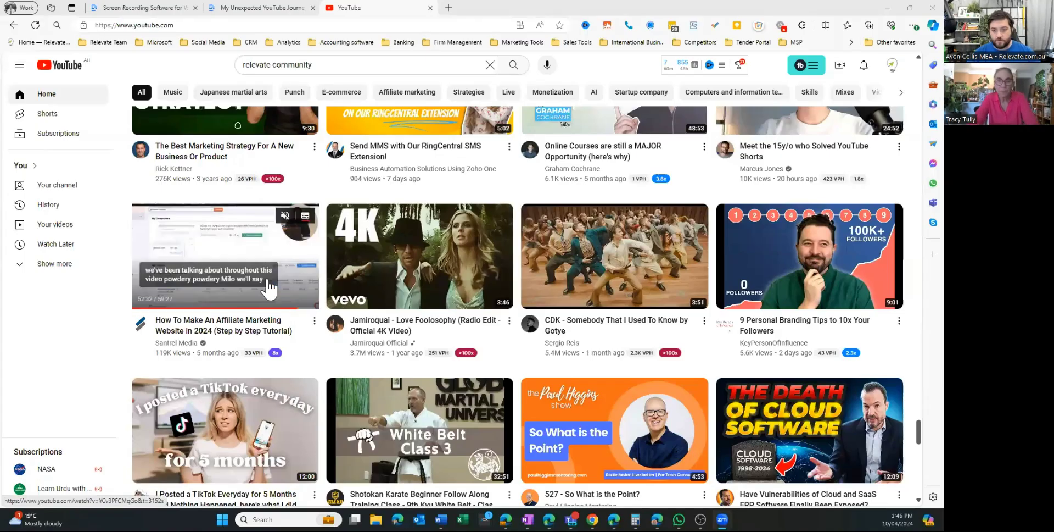
- Scroll back to the top of the YouTube home feed, check a video's options, and open the account menu
scroll(499, 236, down, 3)
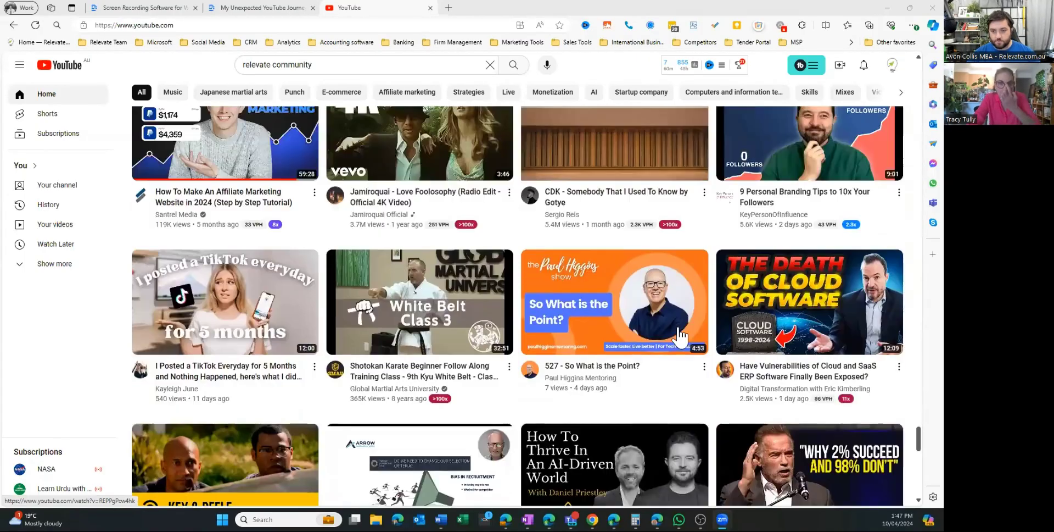
scroll(680, 336, up, 10)
scroll(680, 336, up, 15)
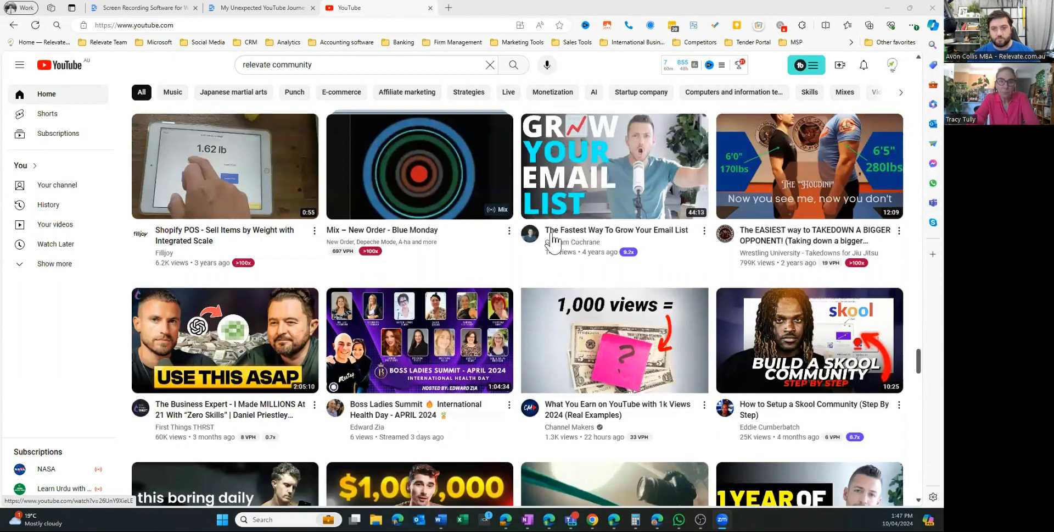
scroll(553, 242, up, 12)
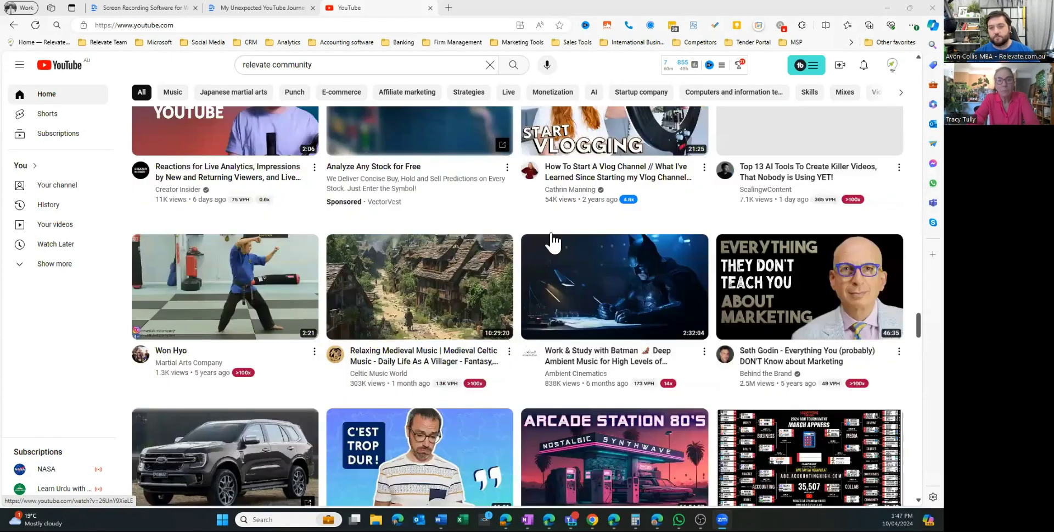
scroll(553, 241, up, 8)
scroll(553, 242, up, 8)
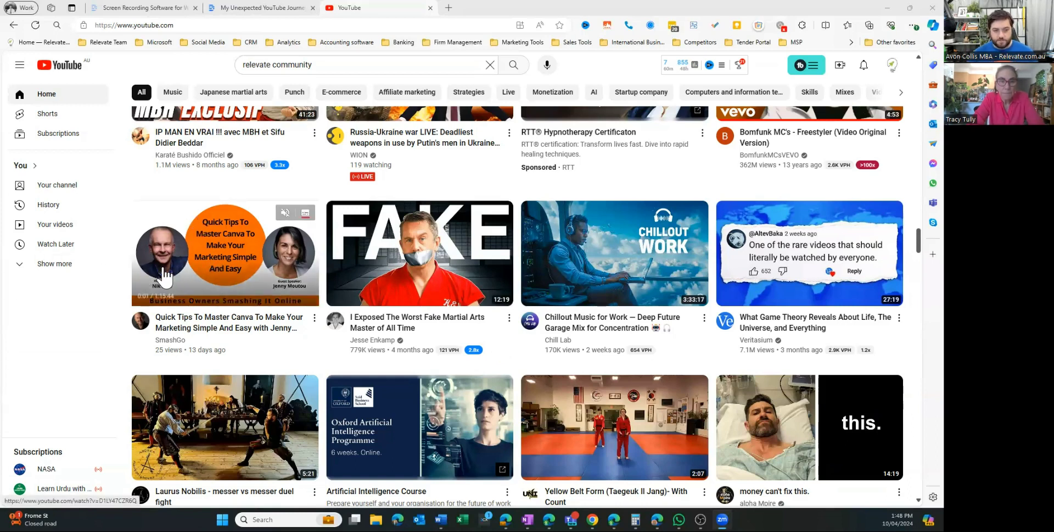
mouse_move(216, 299)
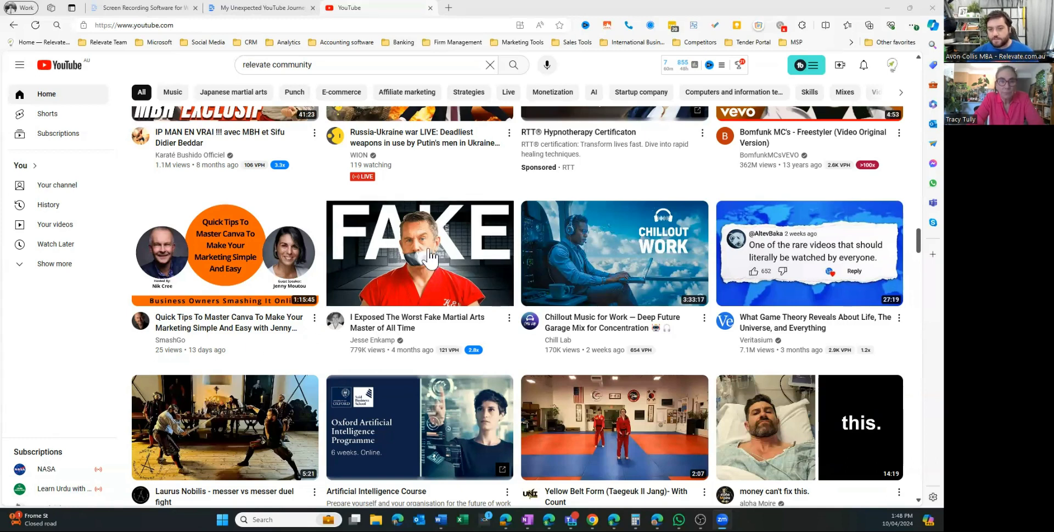
mouse_move(474, 300)
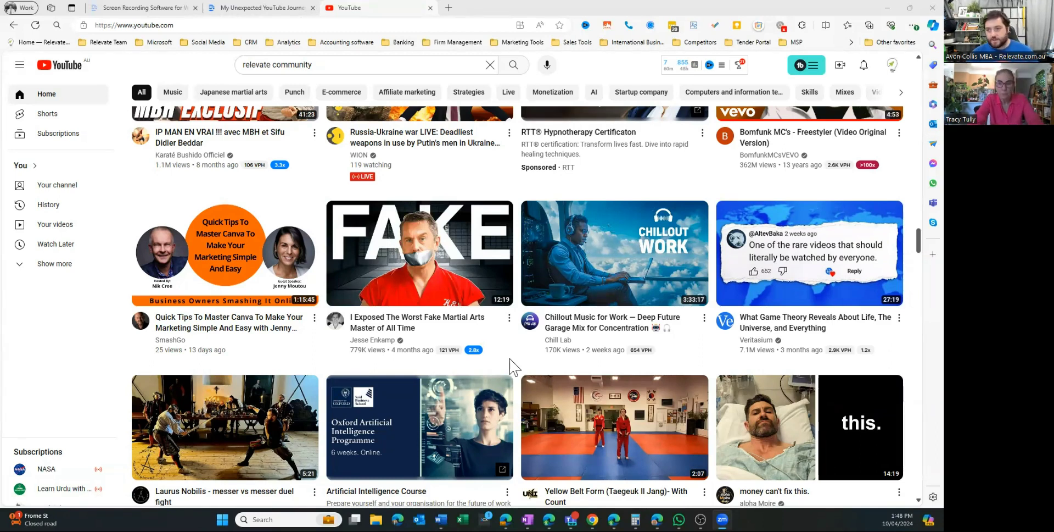
scroll(510, 360, up, 10)
scroll(511, 366, up, 10)
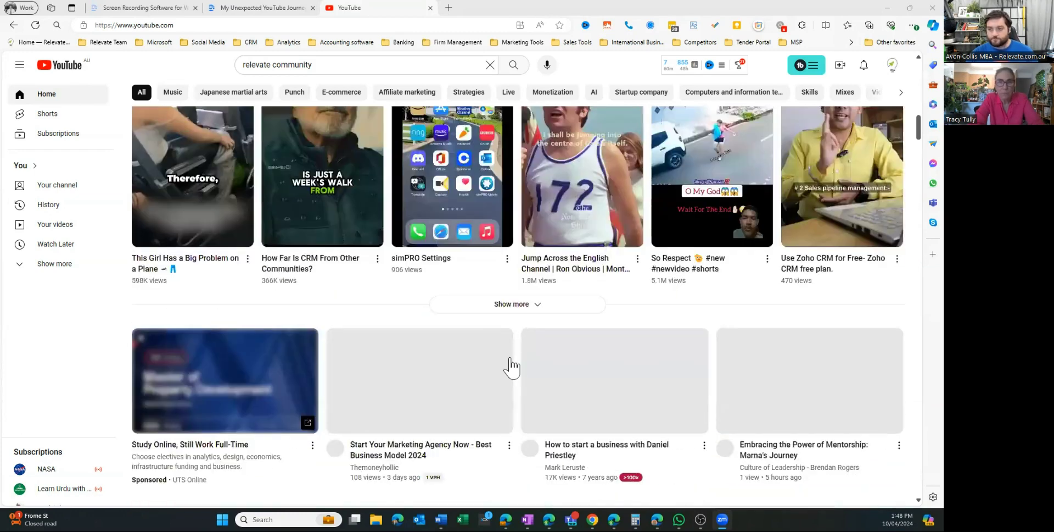
scroll(415, 279, up, 2)
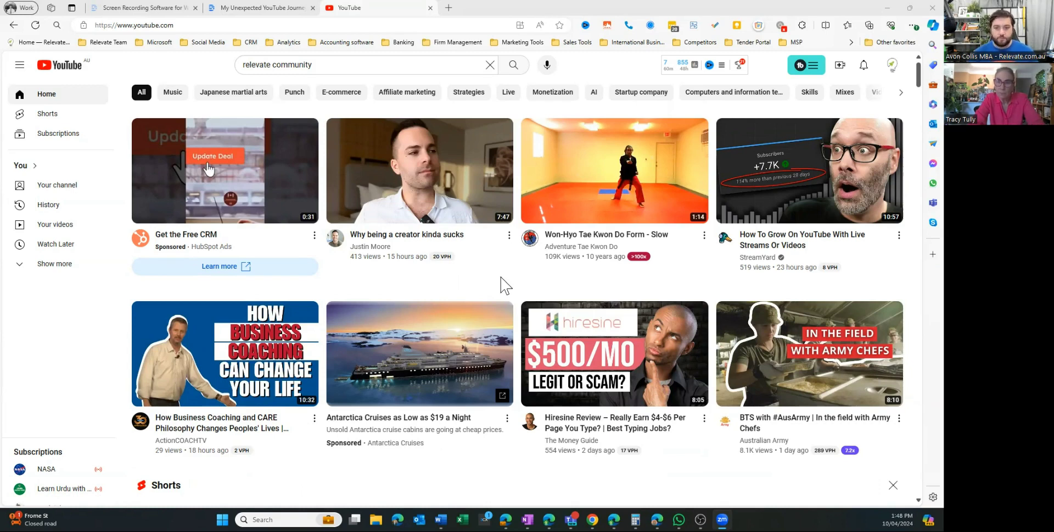
click(509, 239)
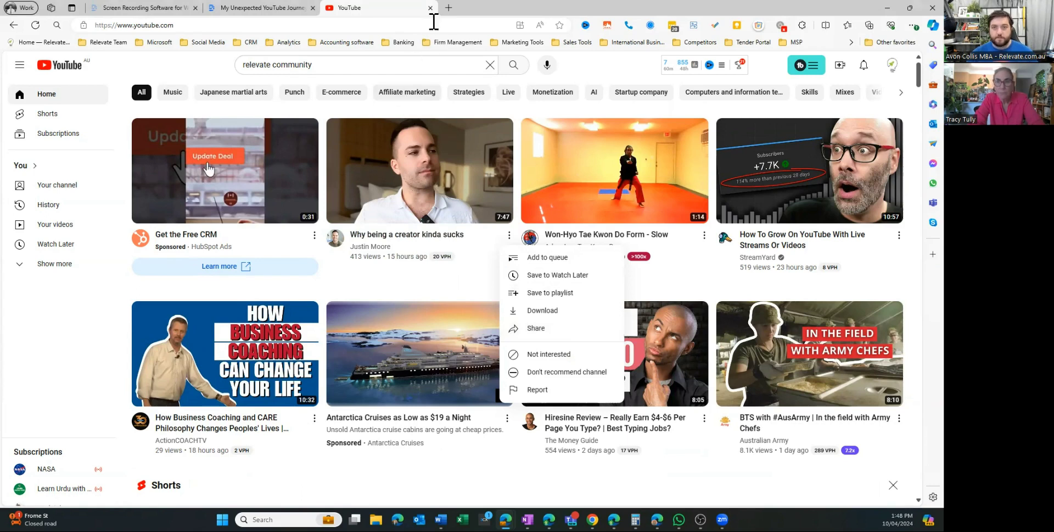
click(891, 65)
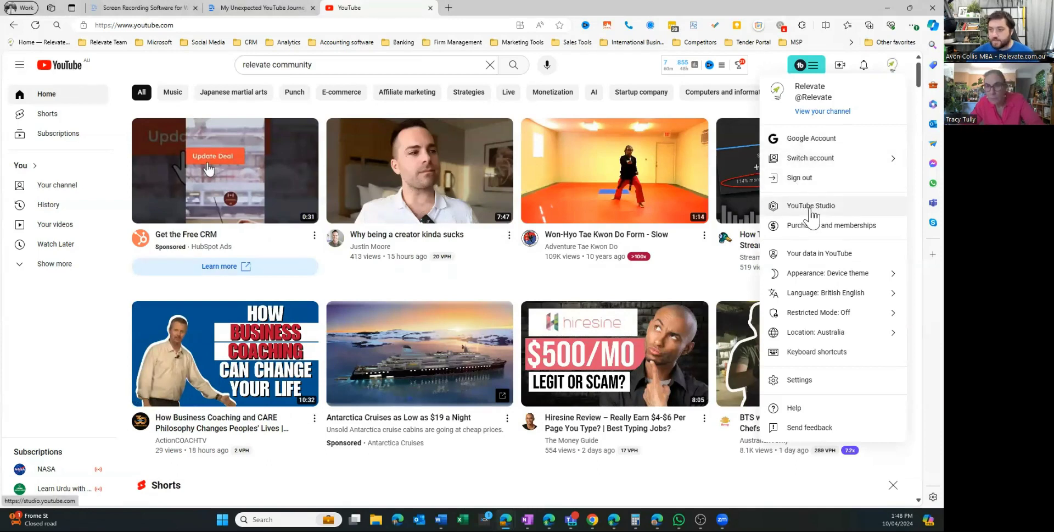
- Enter YouTube Studio, browse Content and Analytics, then open 'My Unexpected YouTube Journey' from Content
click(812, 209)
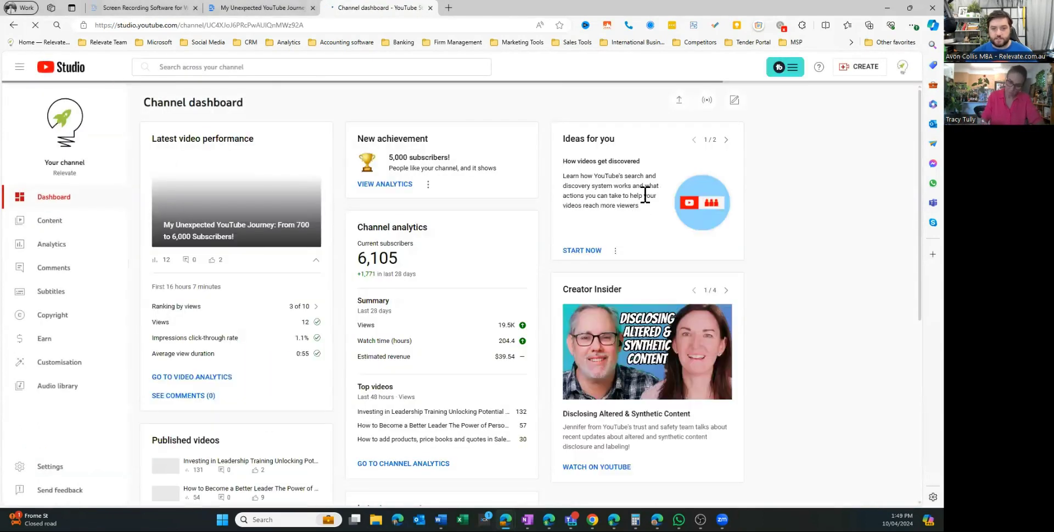
click(55, 228)
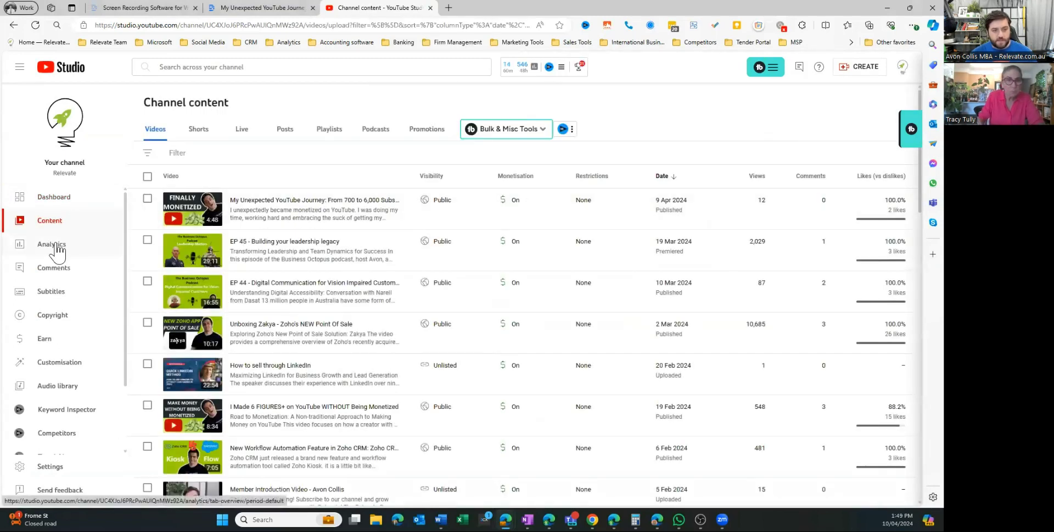
click(56, 244)
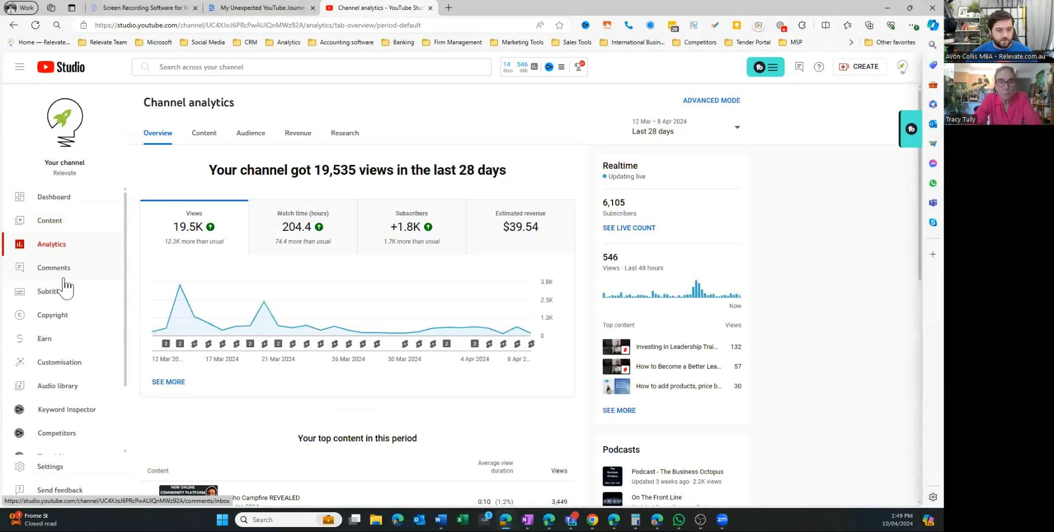
scroll(55, 282, down, 1)
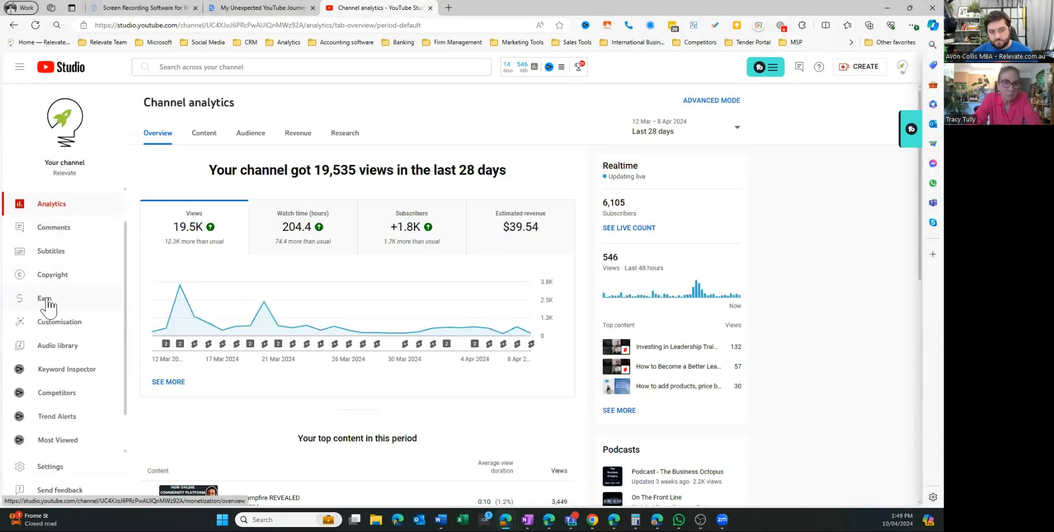
scroll(86, 236, up, 1)
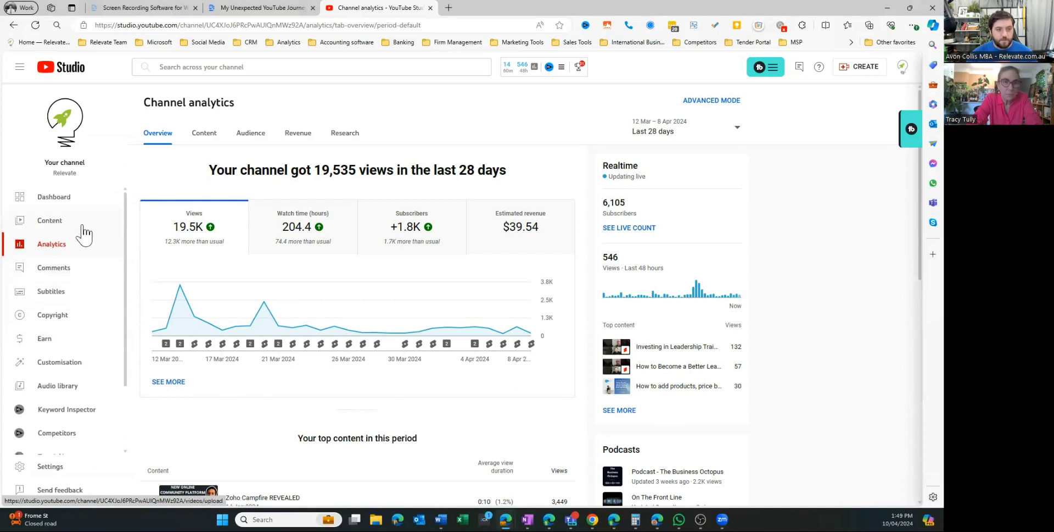
click(50, 220)
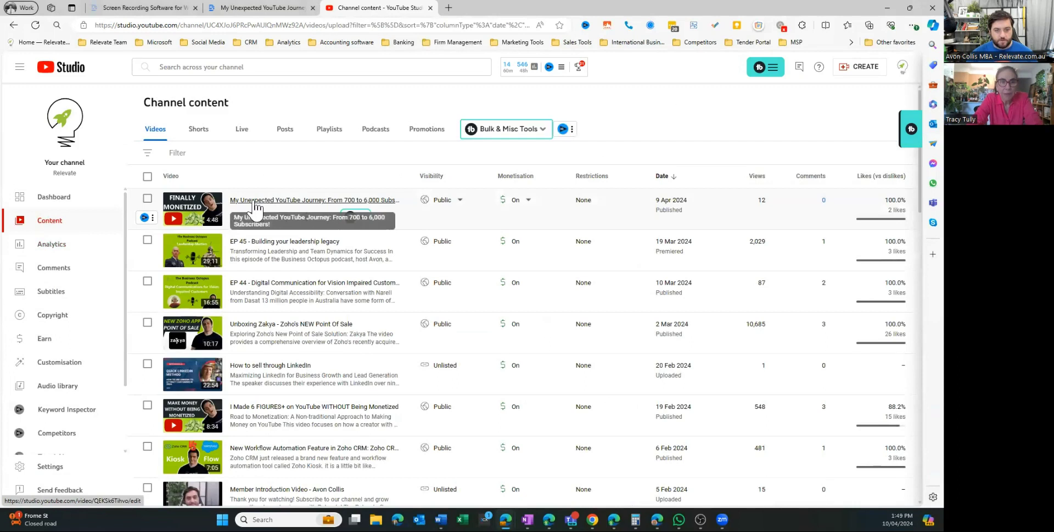
click(256, 208)
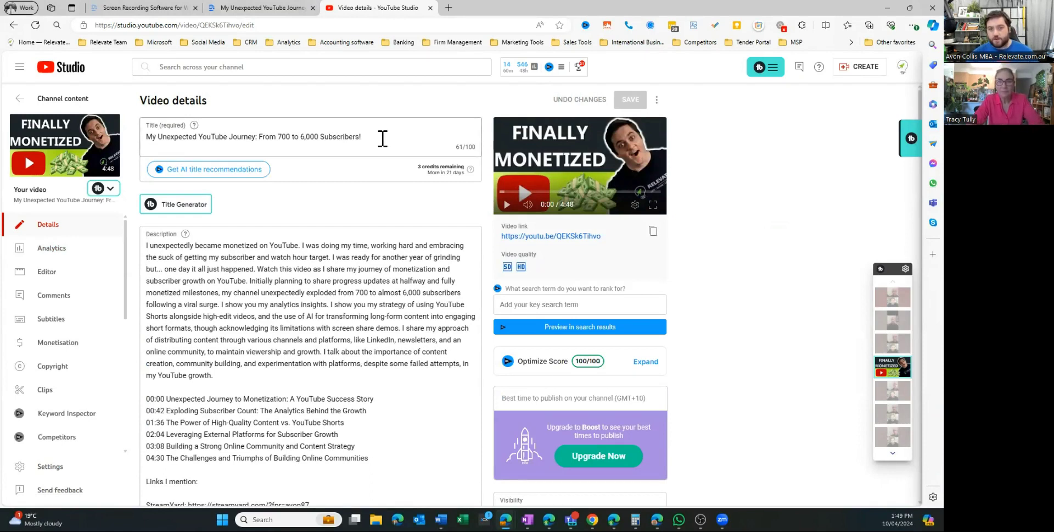
scroll(711, 199, down, 1)
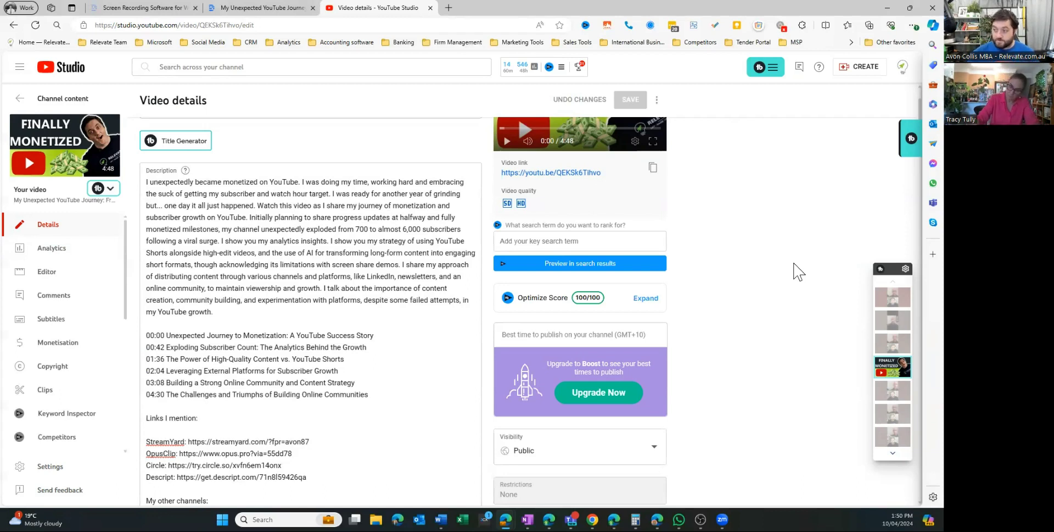
scroll(384, 316, down, 10)
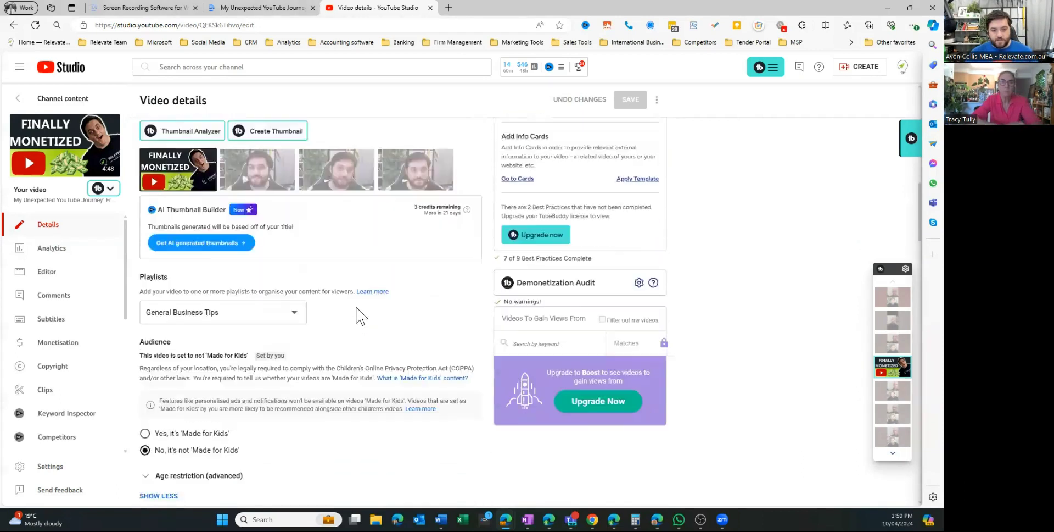
scroll(357, 316, down, 3)
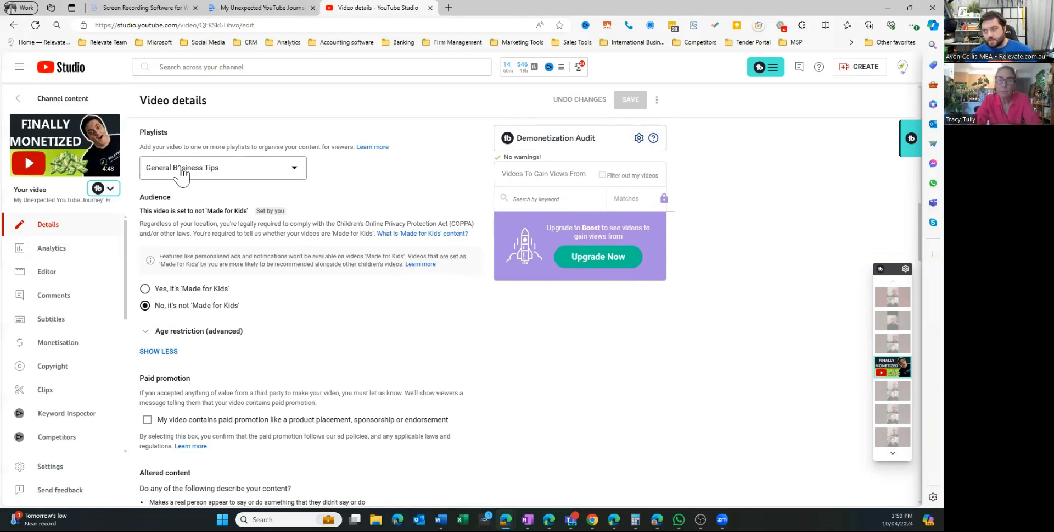
scroll(419, 254, down, 15)
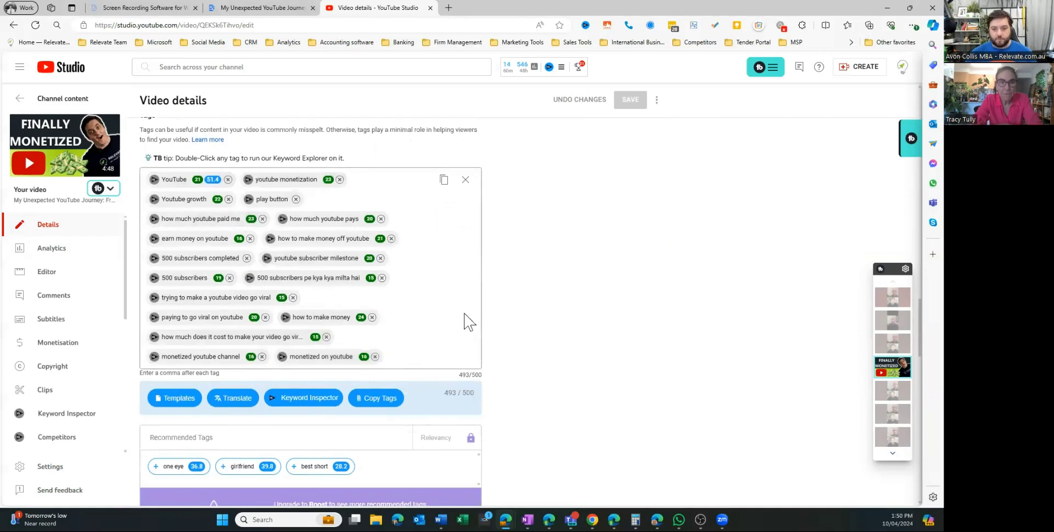
scroll(695, 278, down, 6)
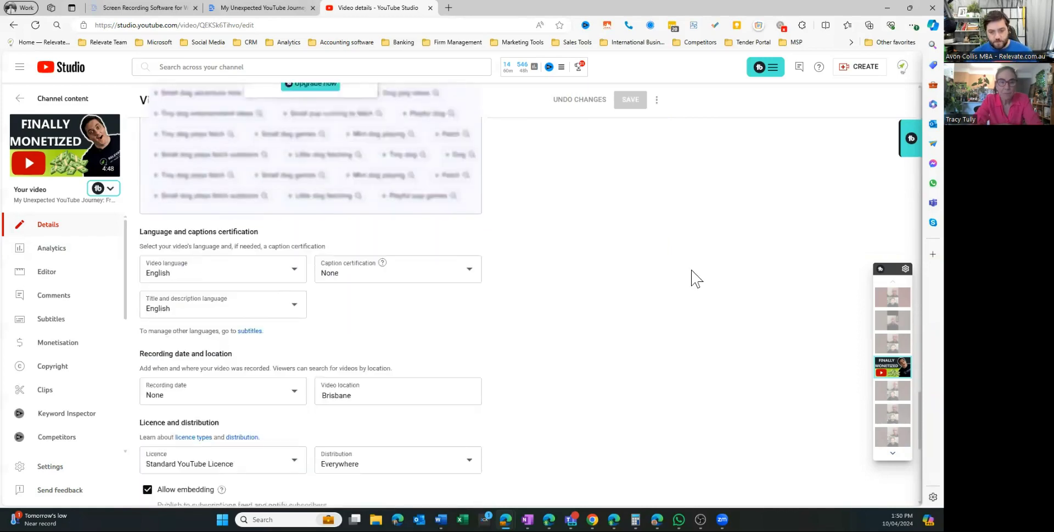
scroll(694, 278, up, 15)
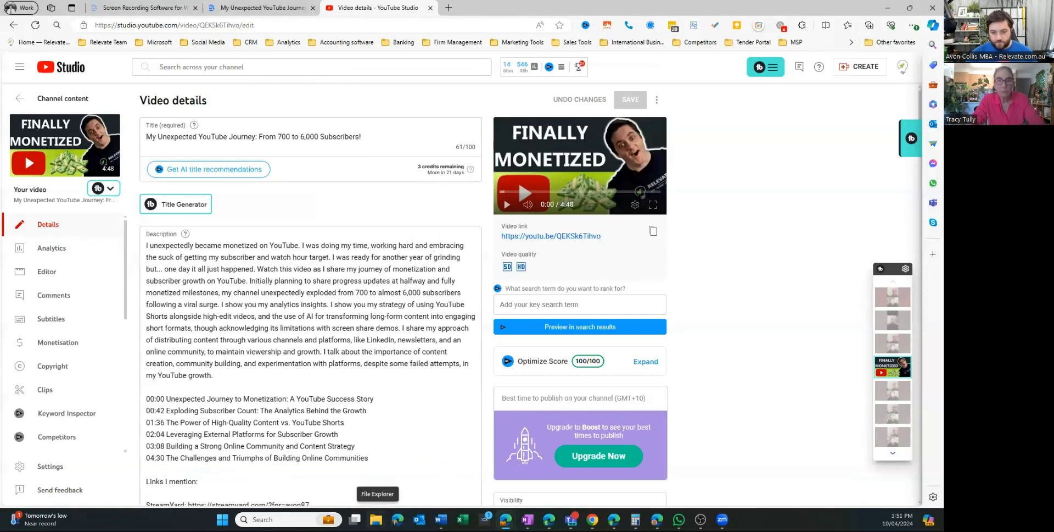
click(375, 519)
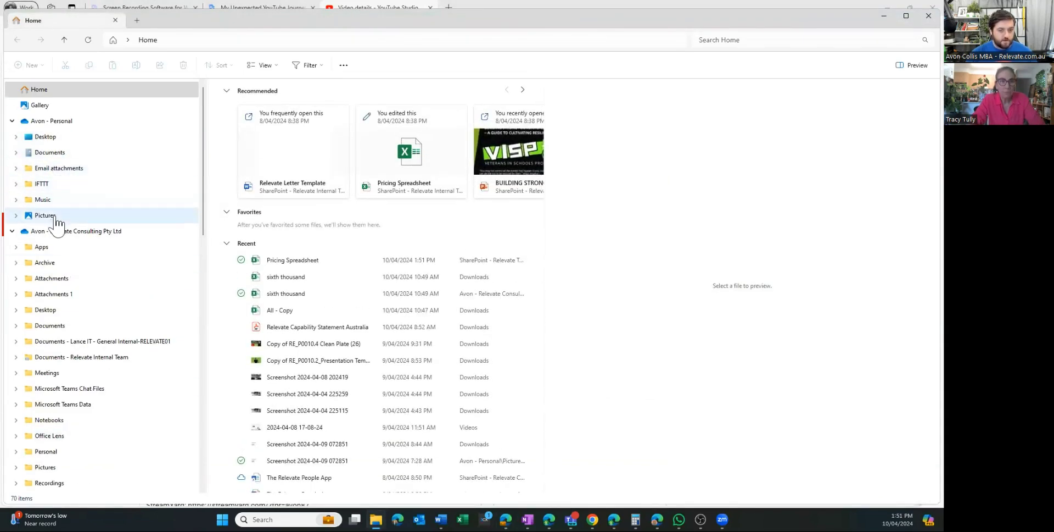
scroll(54, 236, down, 7)
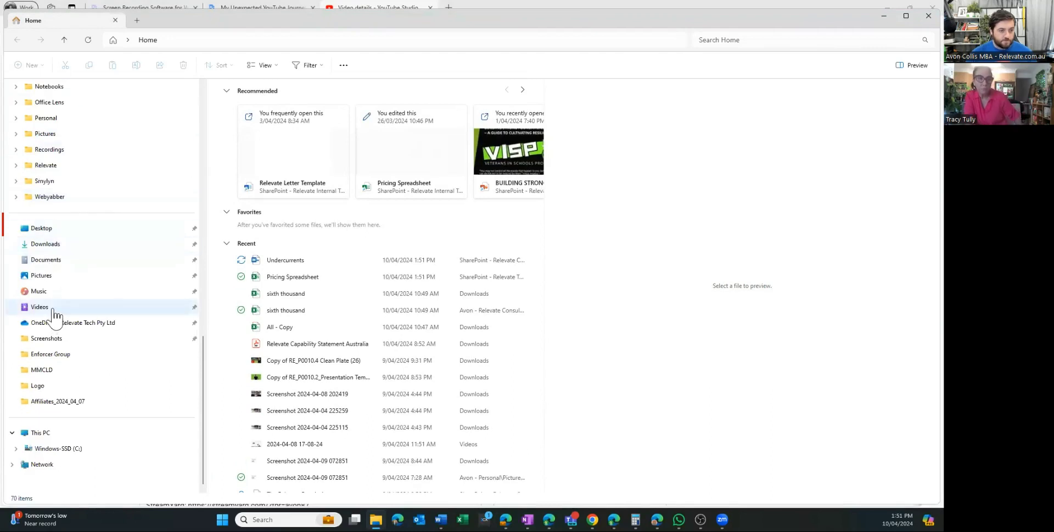
click(53, 308)
scroll(398, 247, down, 10)
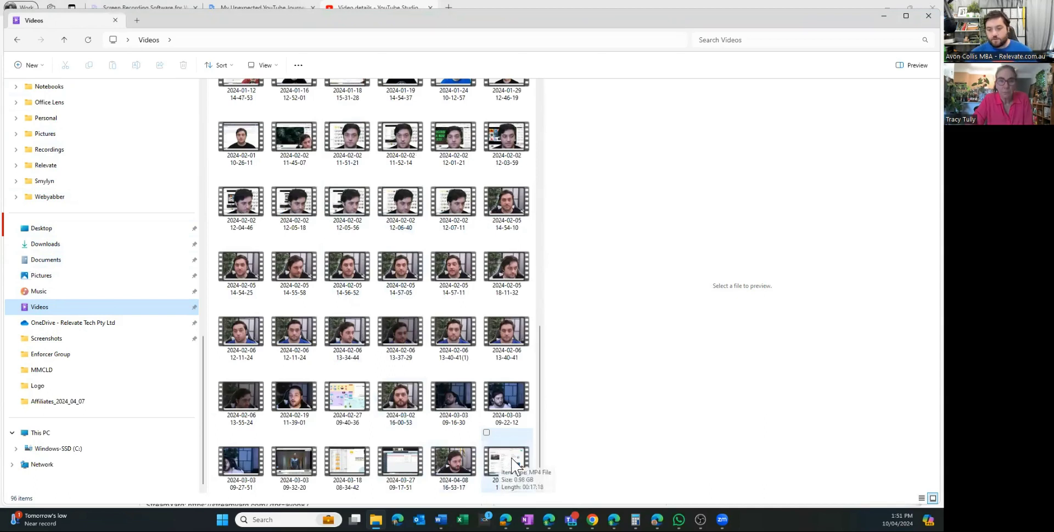
click(527, 8)
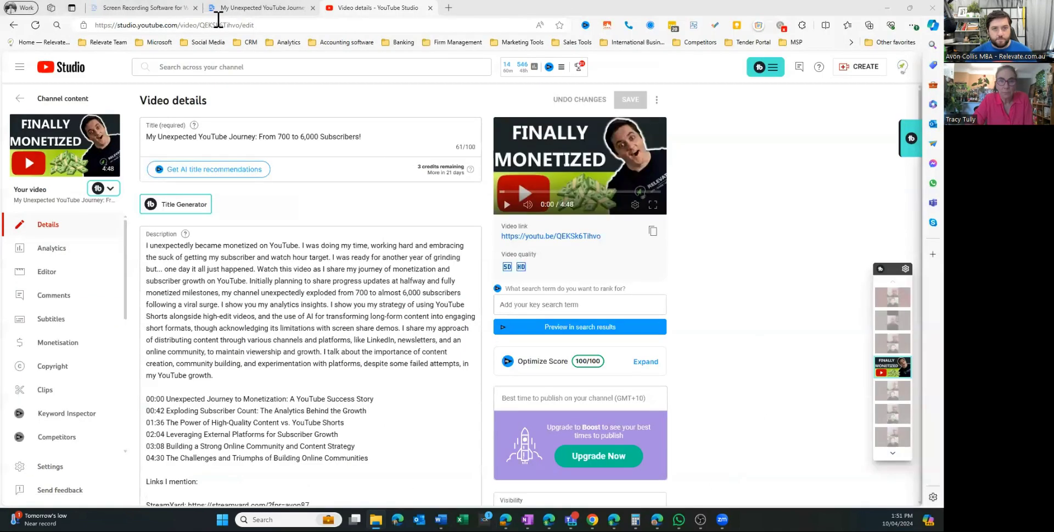
- Switch to the My Unexpected YouTube Journey project and scroll its script to the top
click(121, 10)
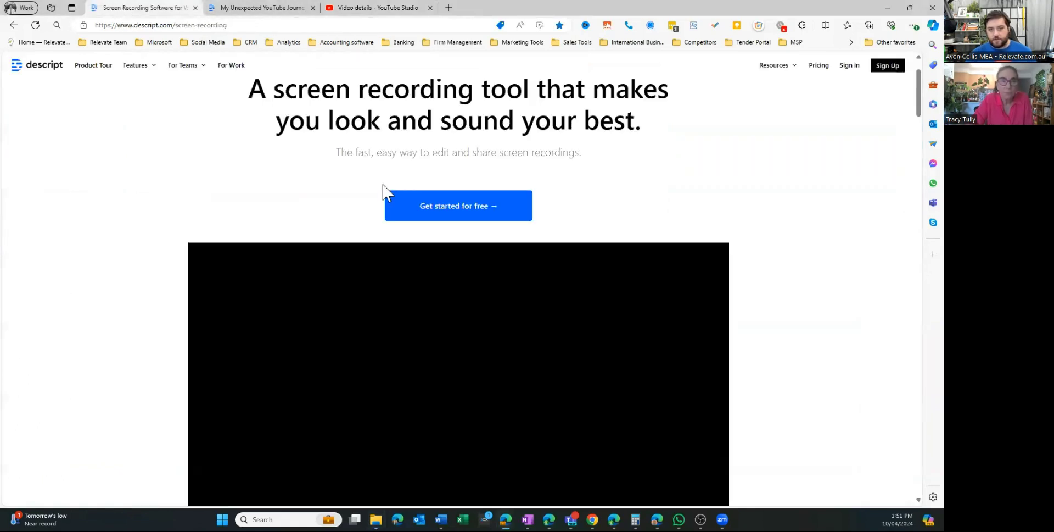
scroll(878, 275, down, 15)
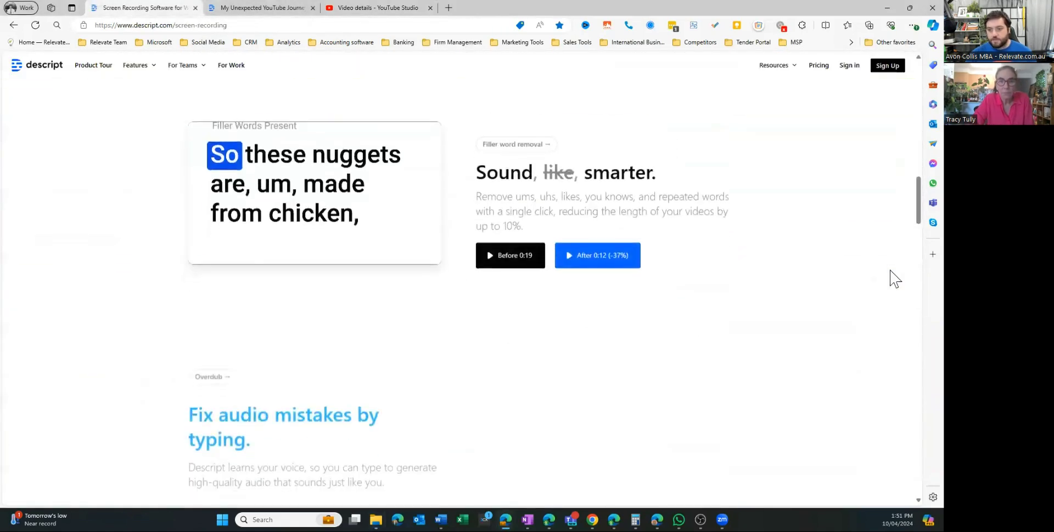
scroll(895, 279, up, 8)
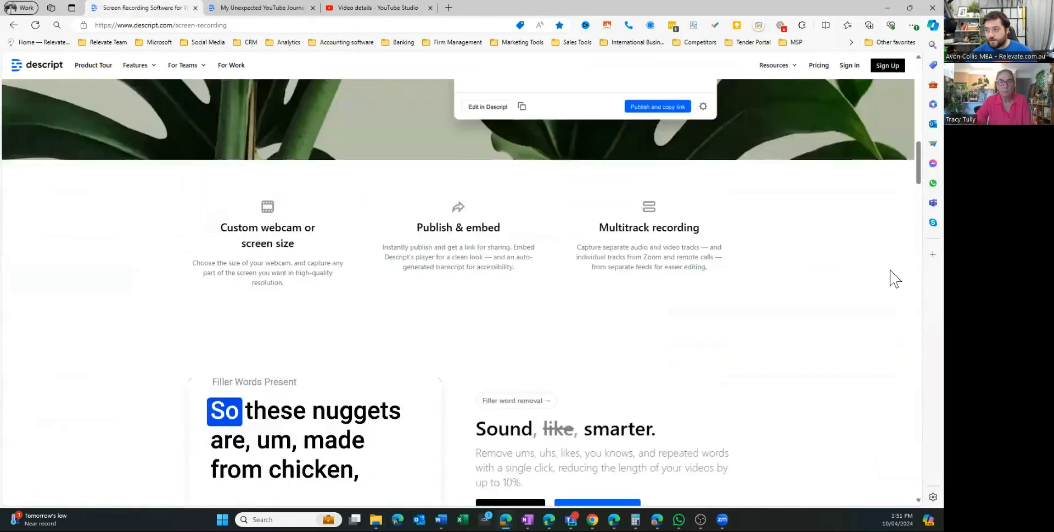
scroll(890, 279, up, 5)
scroll(784, 204, up, 10)
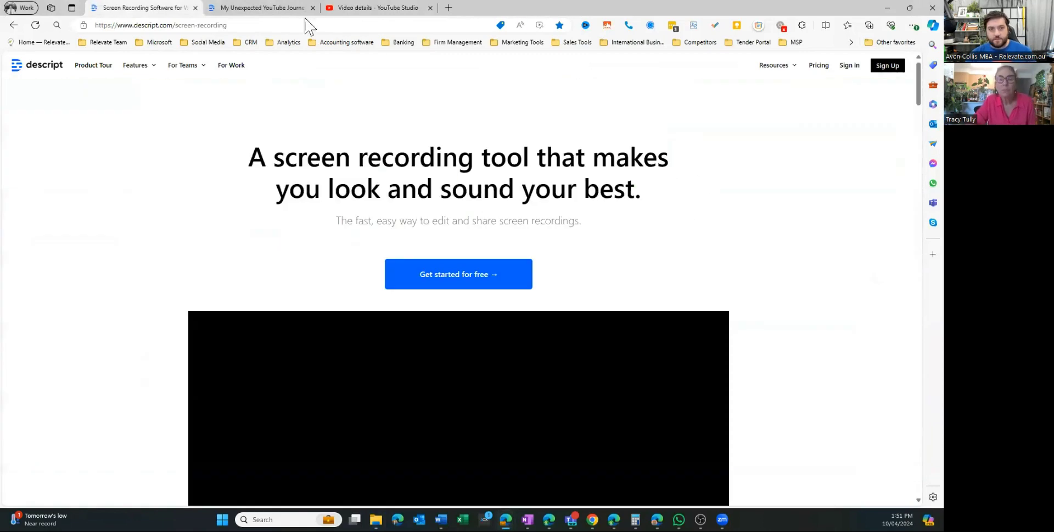
click(272, 13)
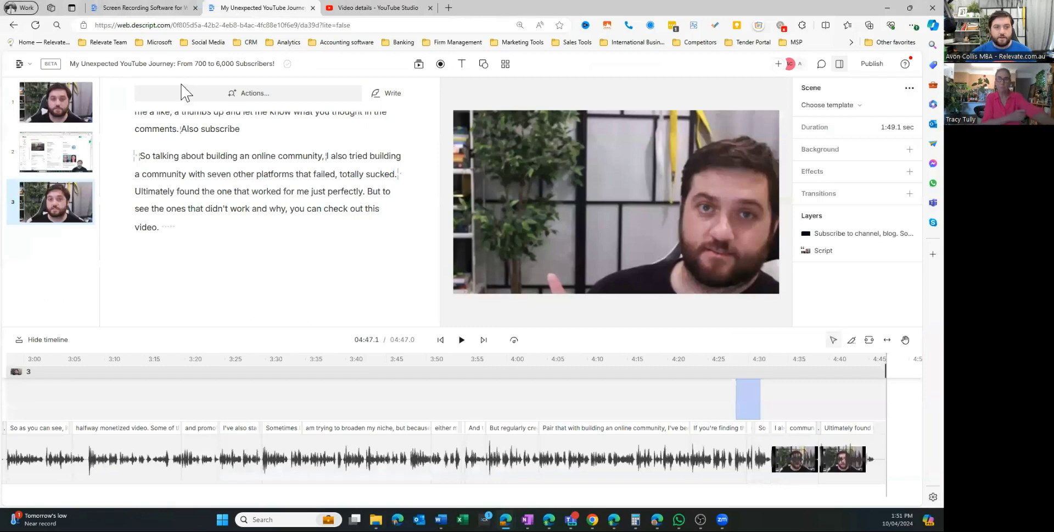
scroll(331, 209, up, 15)
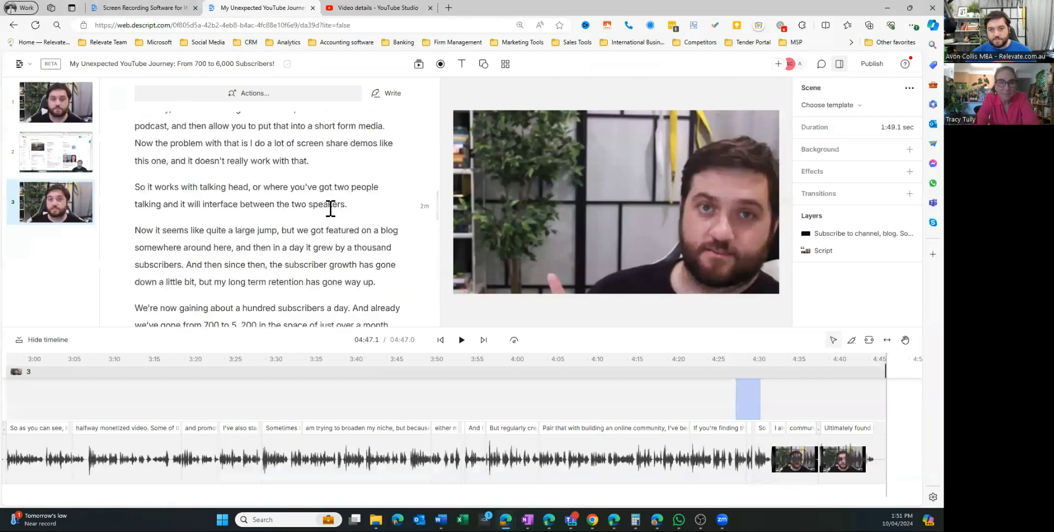
scroll(331, 208, up, 15)
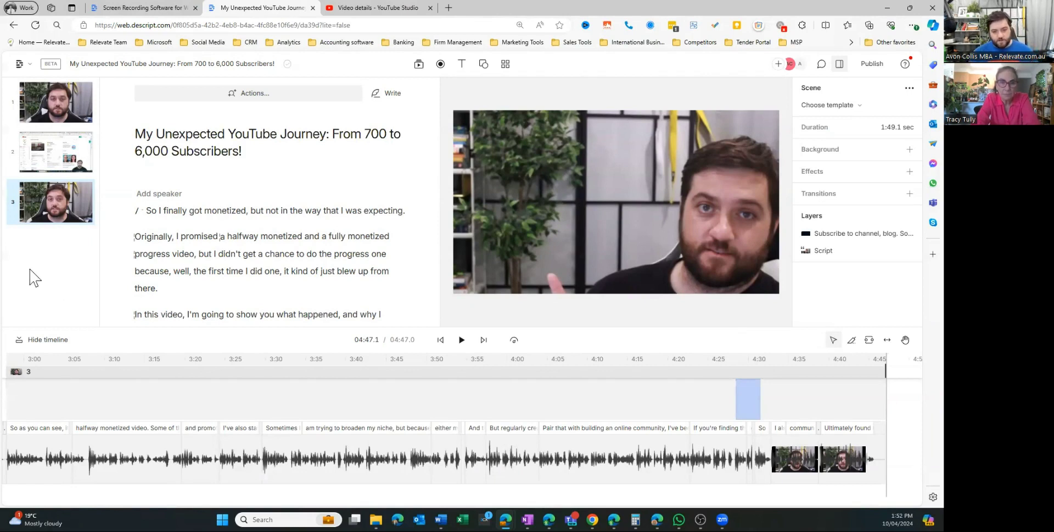
- Select the 'Pair that with building an online community' section on the timeline
click(533, 456)
click(543, 456)
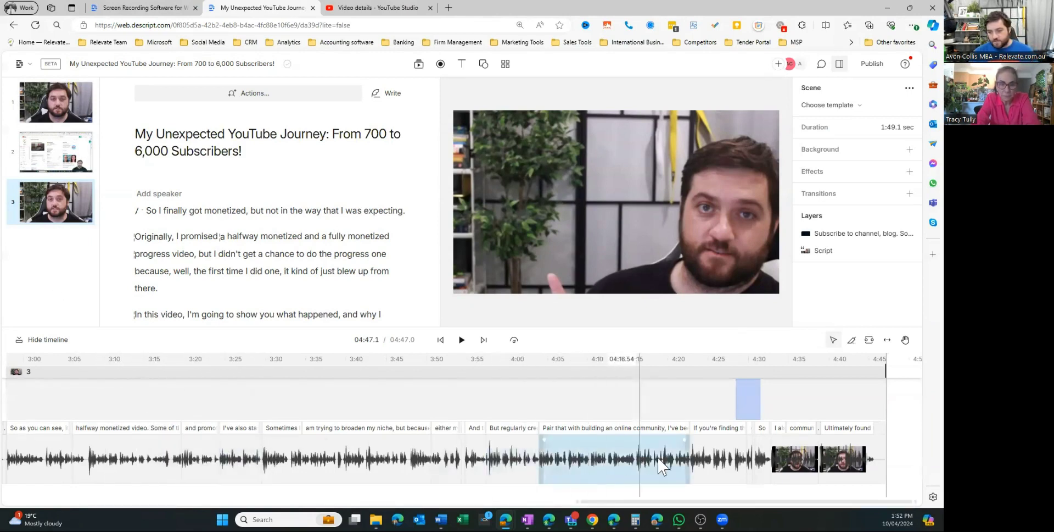
scroll(564, 462, up, 3)
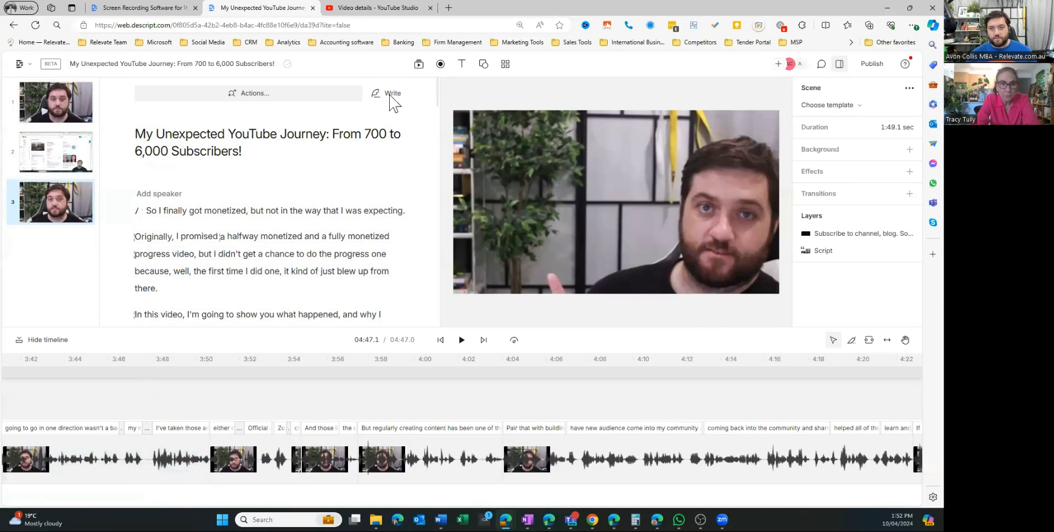
- View the project's uploaded files in the Media library, cancelling the add-file dialog
click(419, 65)
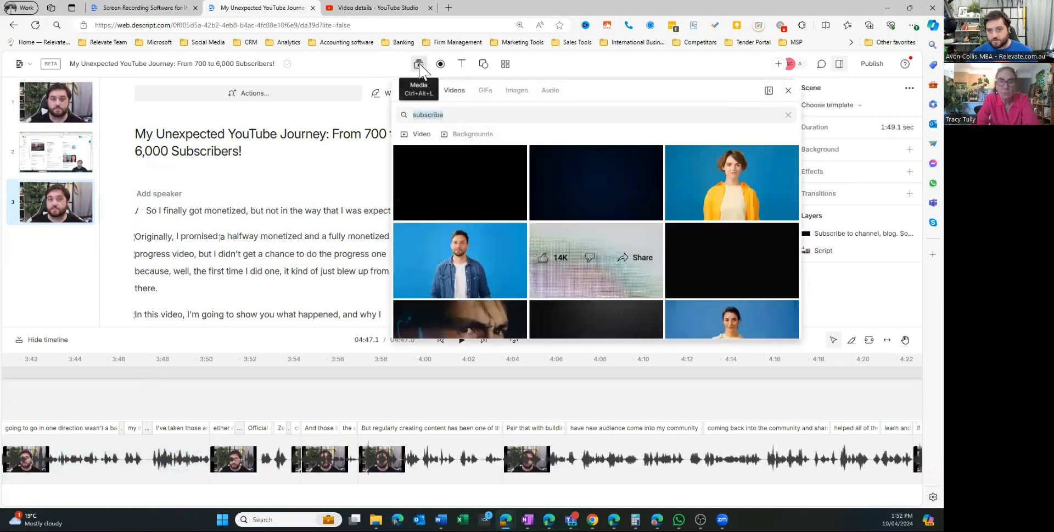
click(417, 90)
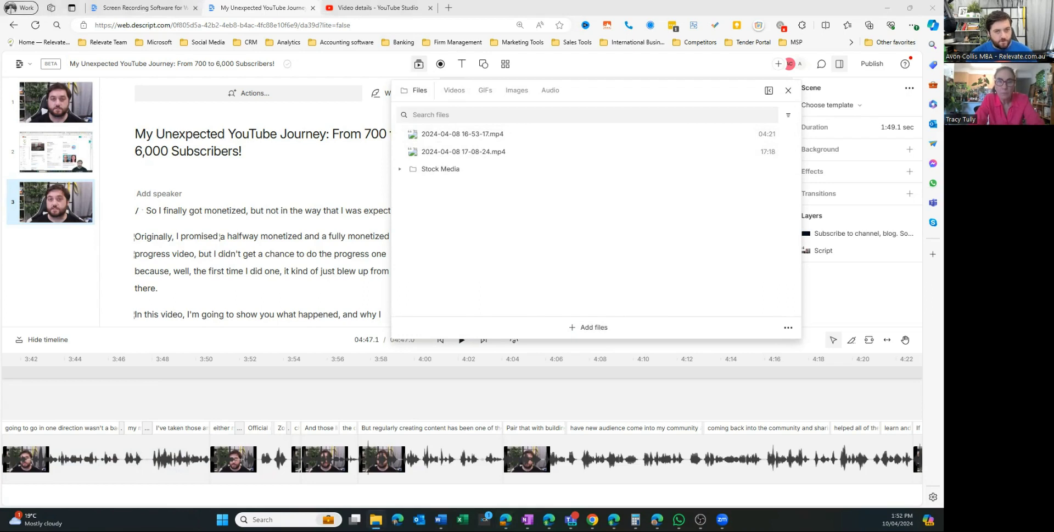
click(595, 329)
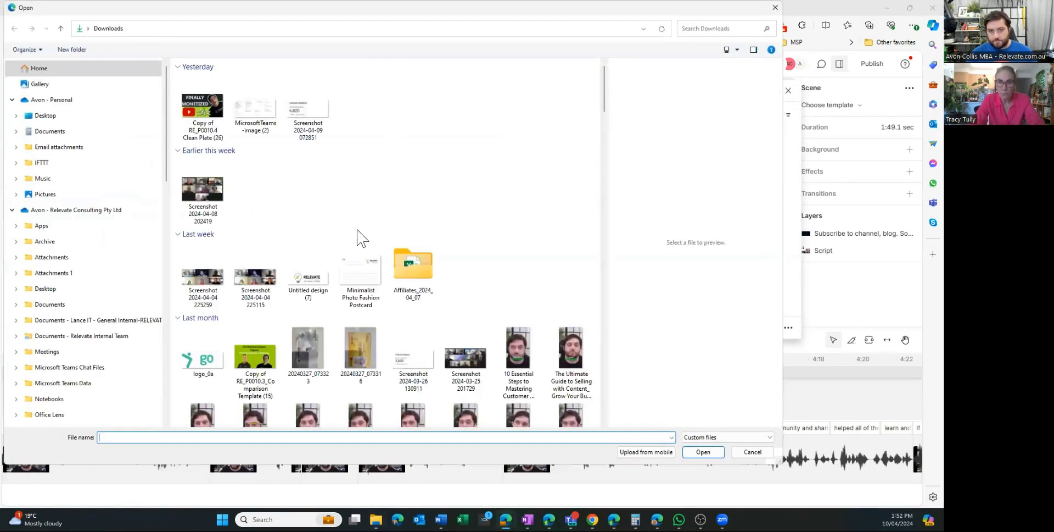
click(775, 8)
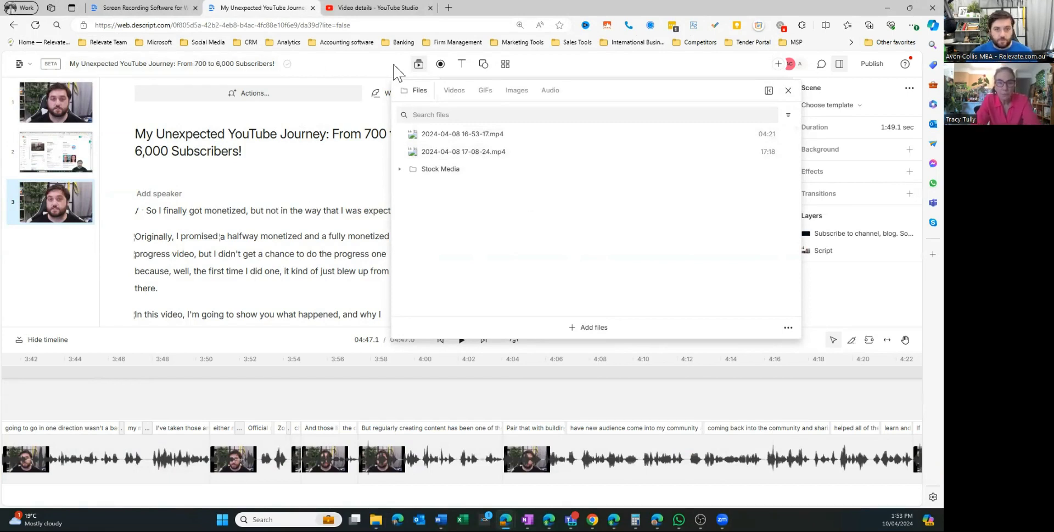
click(418, 65)
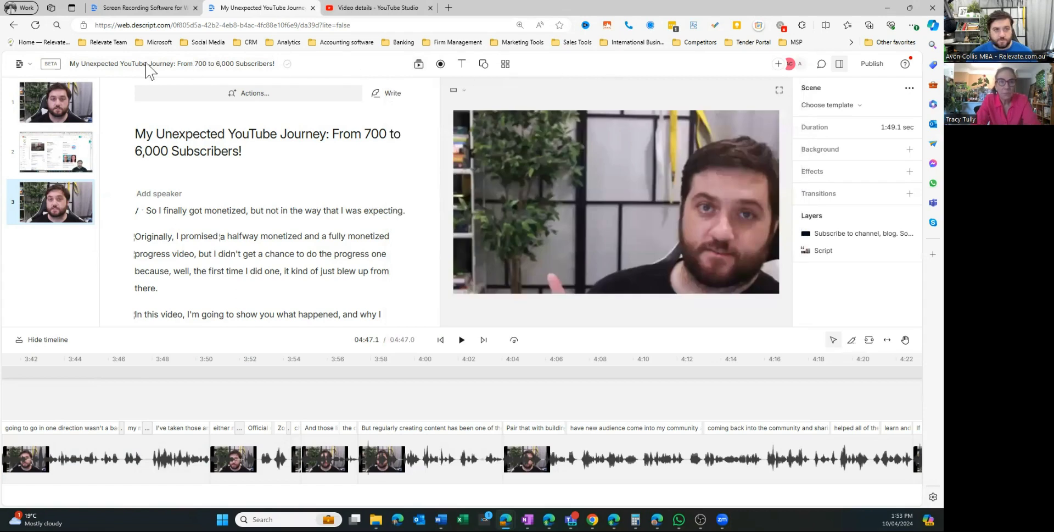
click(31, 64)
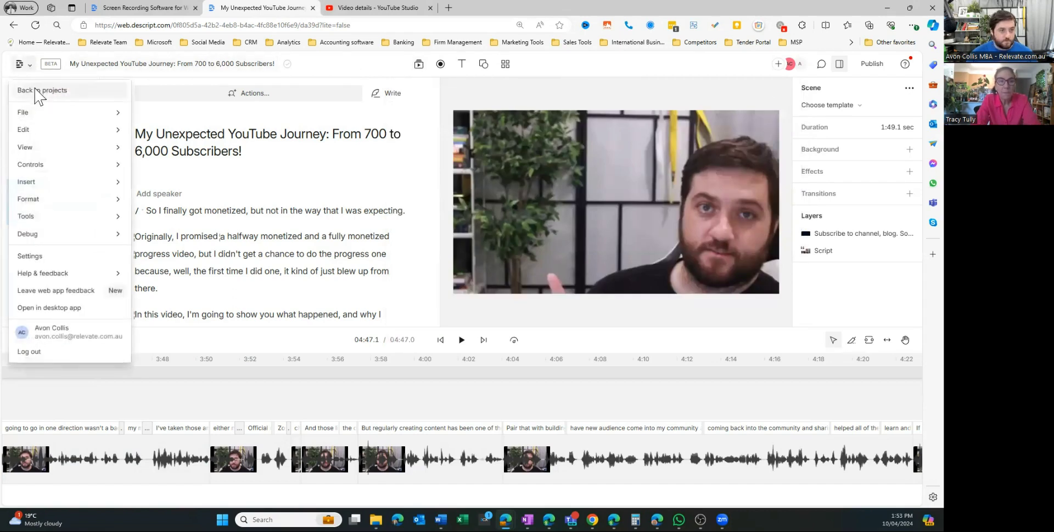
click(38, 92)
click(879, 182)
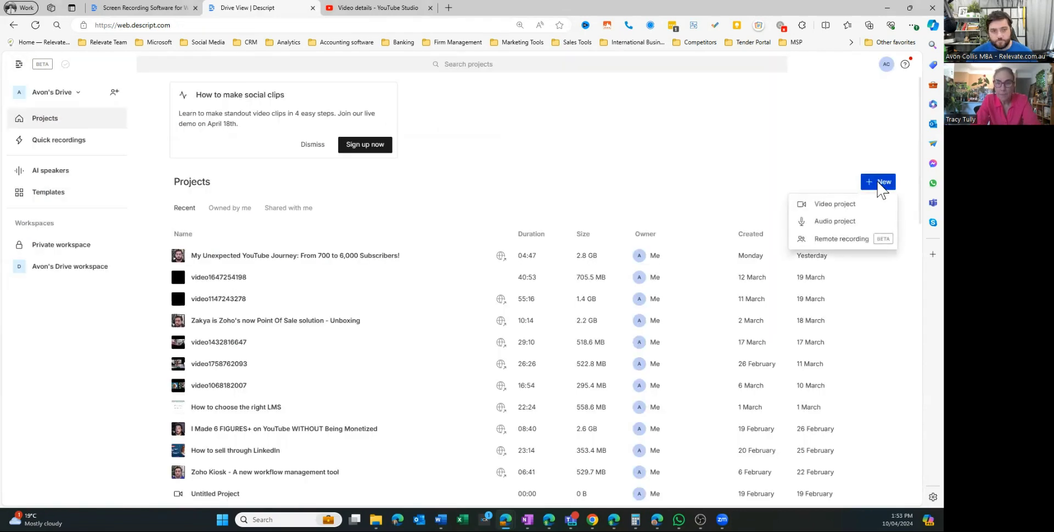
click(837, 204)
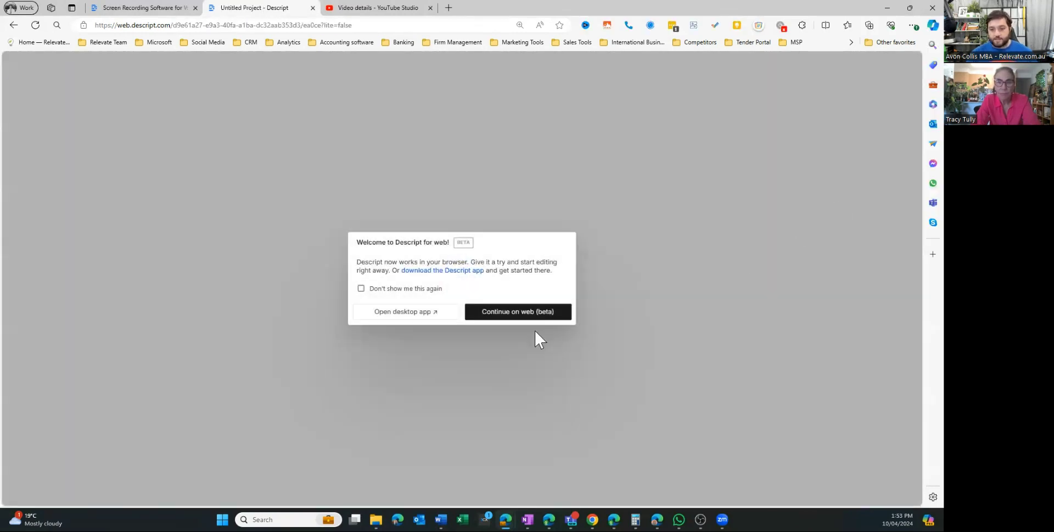
click(493, 311)
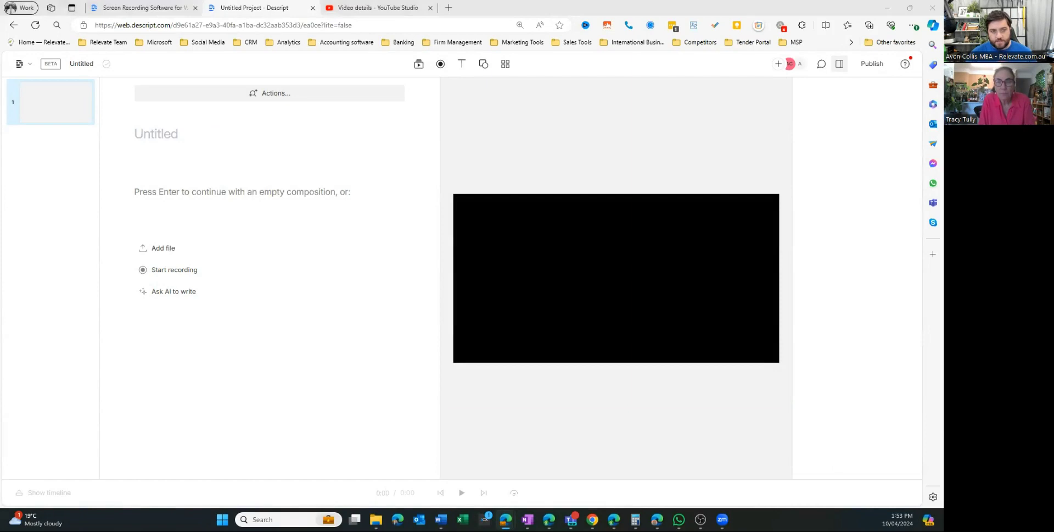
drag(0, 292, 189, 169)
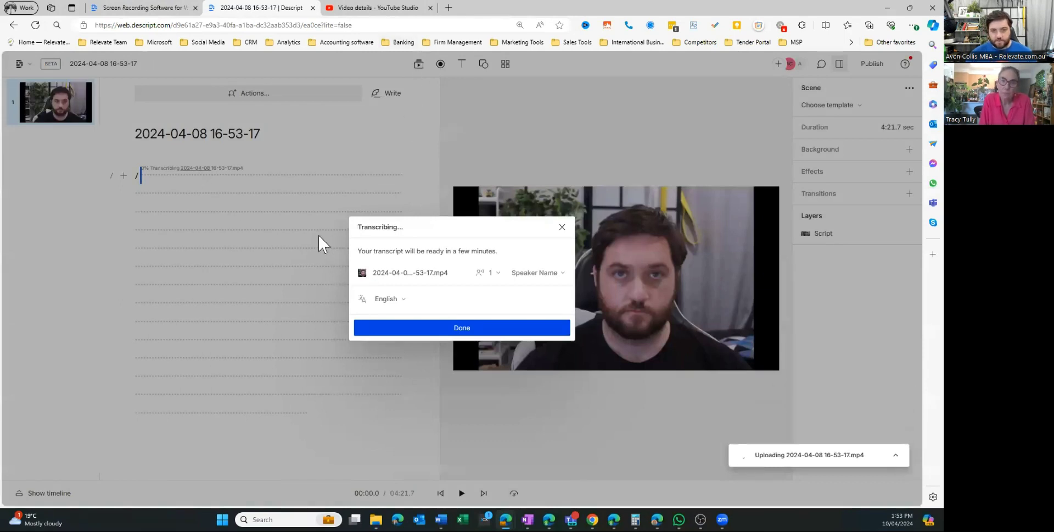
- Dismiss the Transcribing notice and show the timeline beneath the script
click(454, 328)
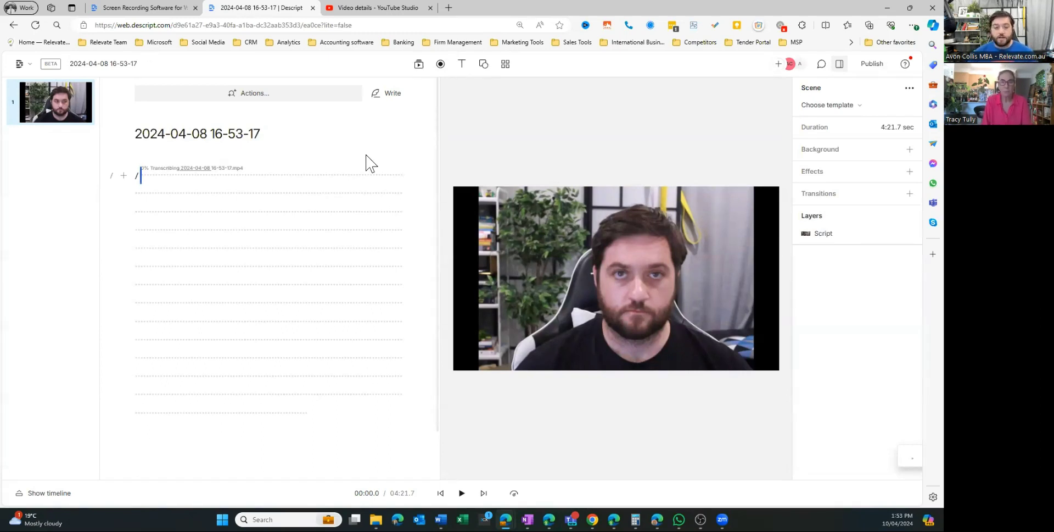
click(33, 495)
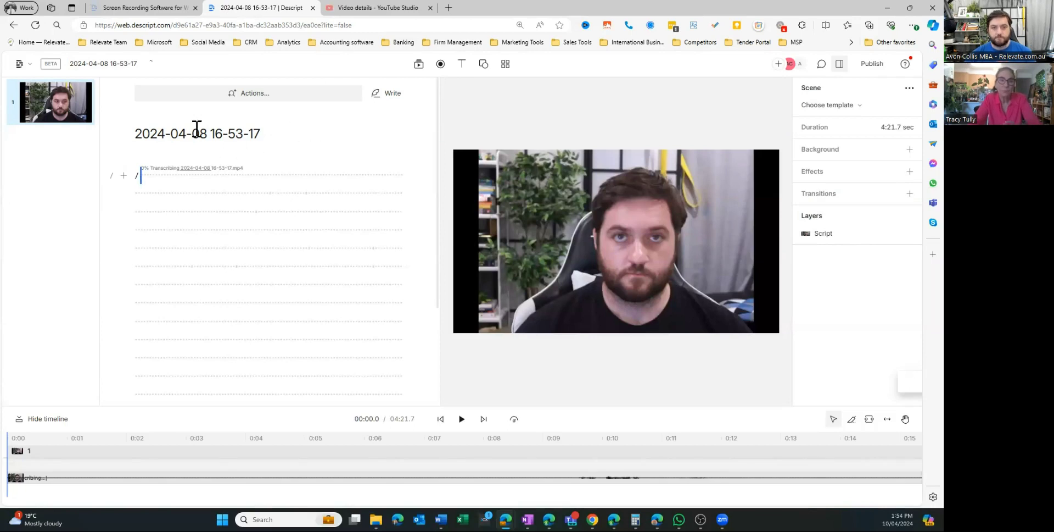
click(237, 95)
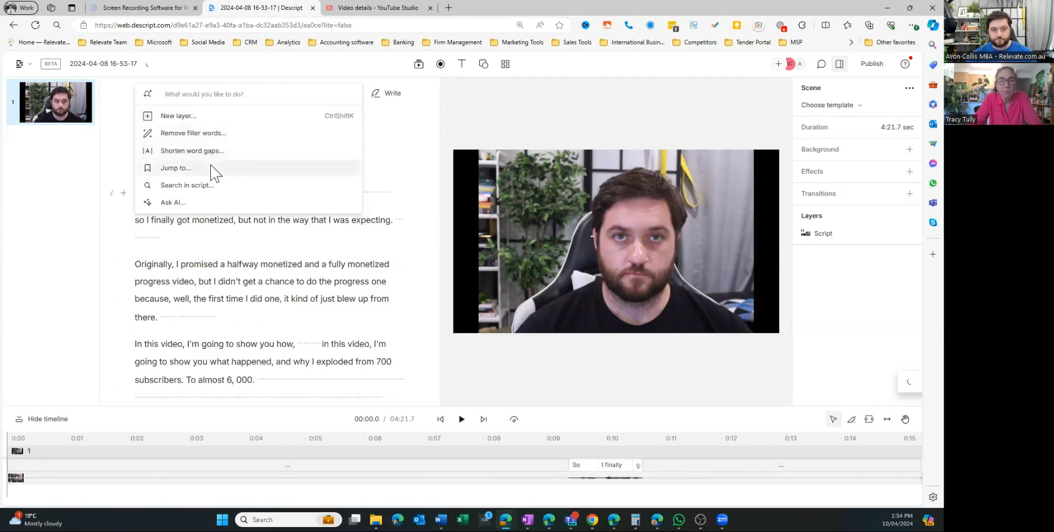
click(202, 134)
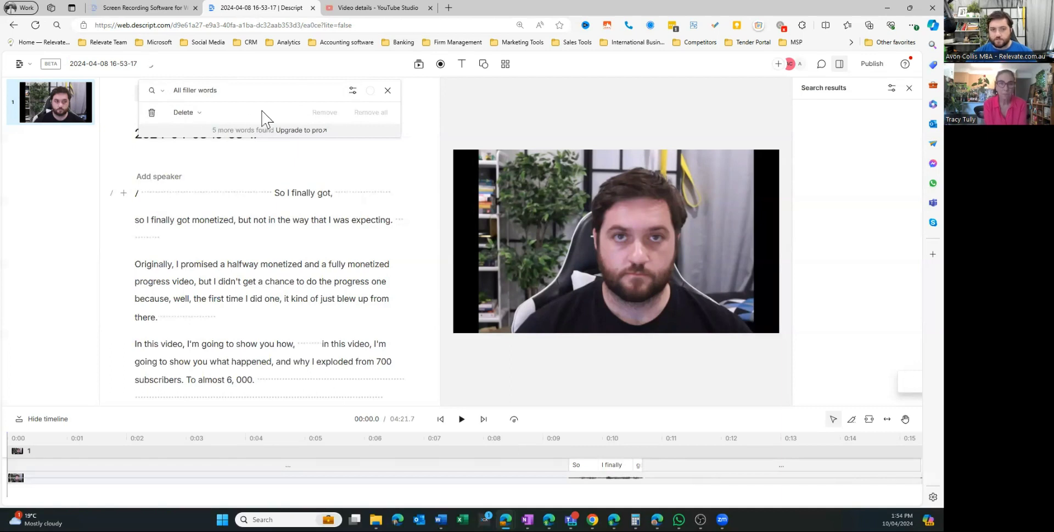
click(388, 90)
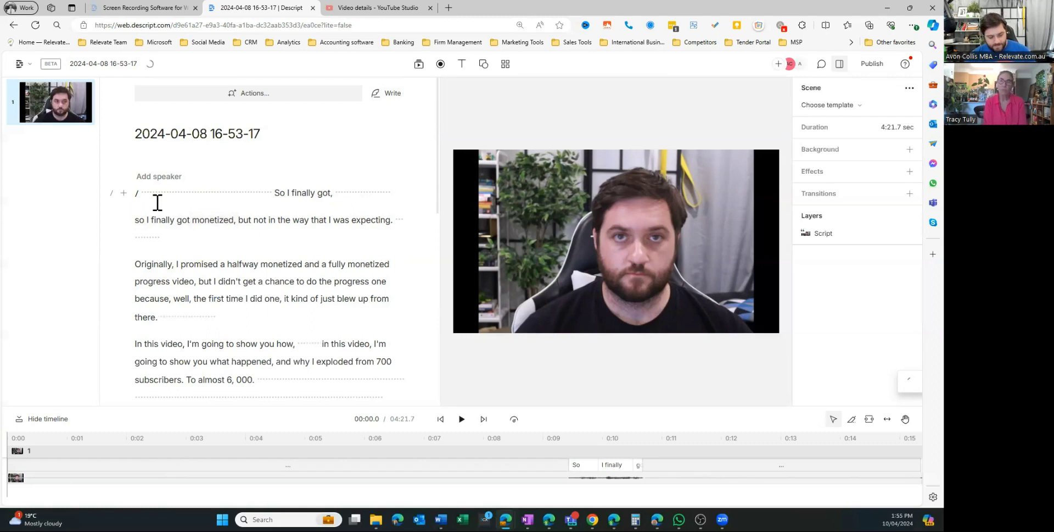
- Make the timeline taller, then undo an accidental move of the second clip's start edge
drag(438, 402, 436, 259)
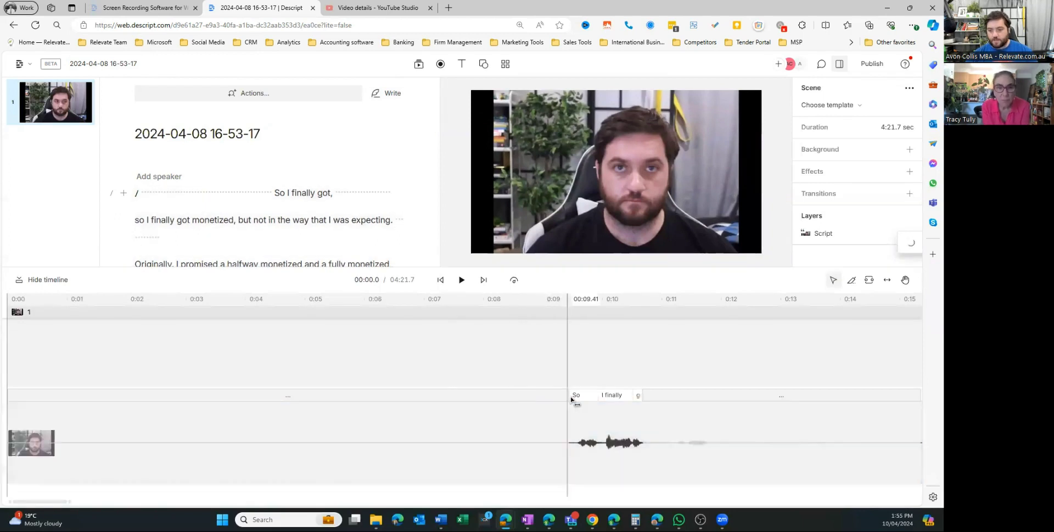
drag(549, 397, 371, 407)
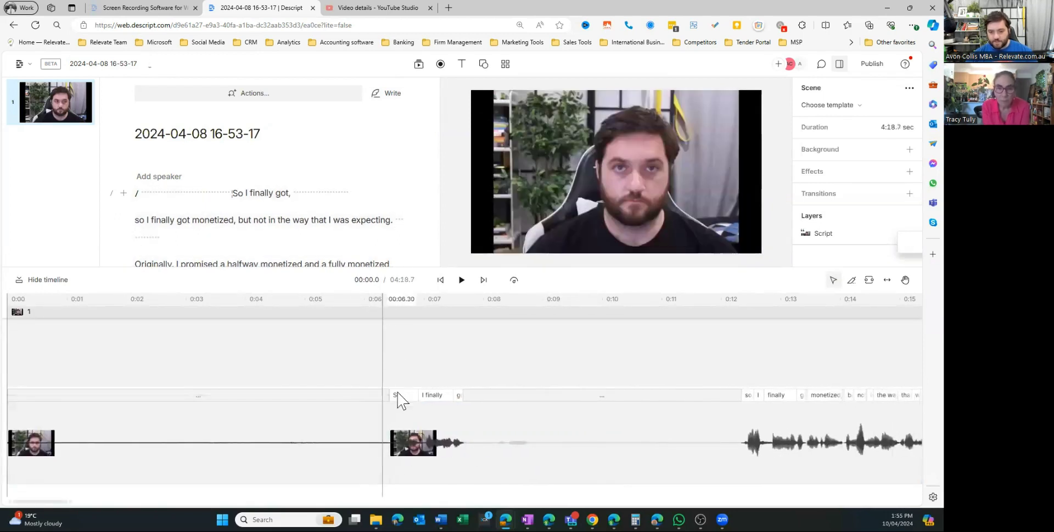
click(398, 416)
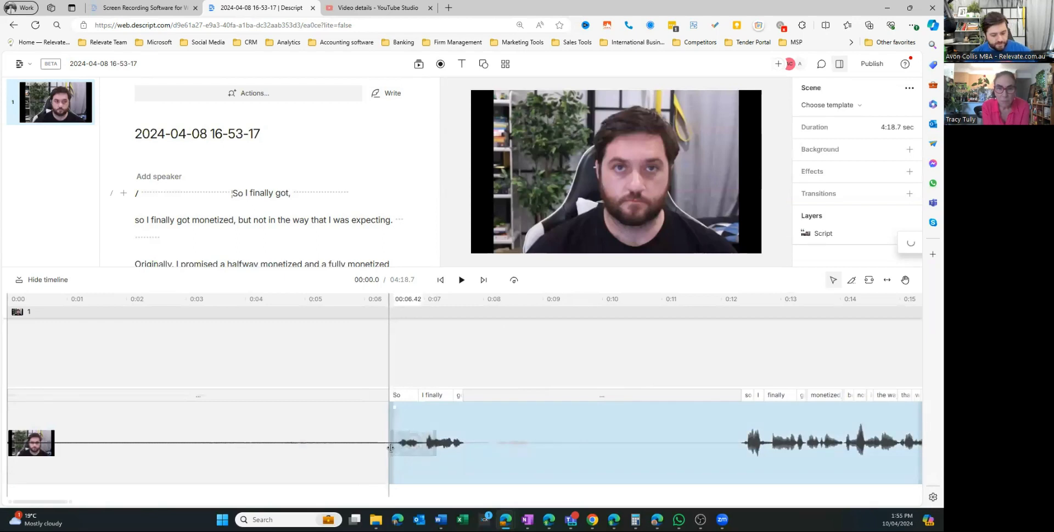
key(ctrl+z)
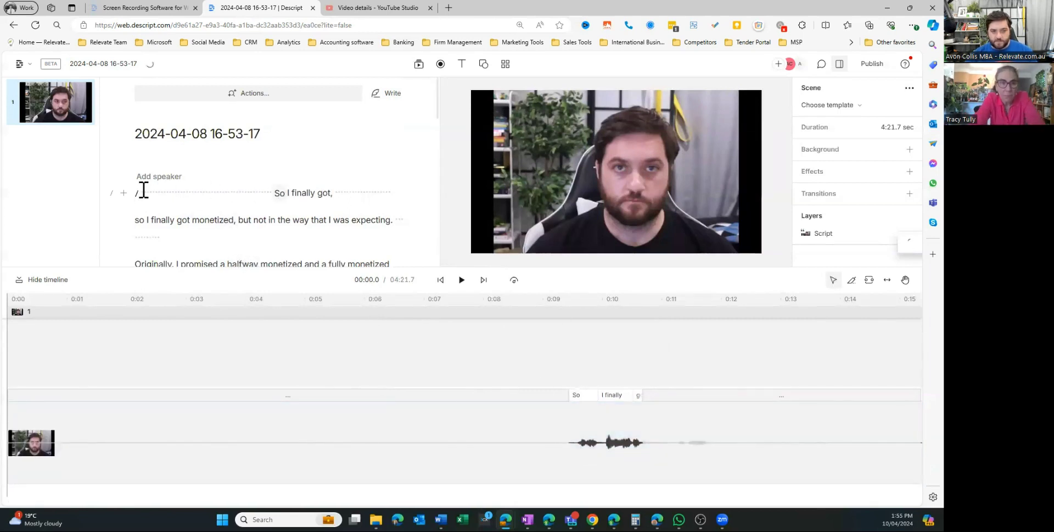
- Delete the opening silence and false start 'So I finally got,', trim the clip start, and replay it
drag(143, 190, 390, 196)
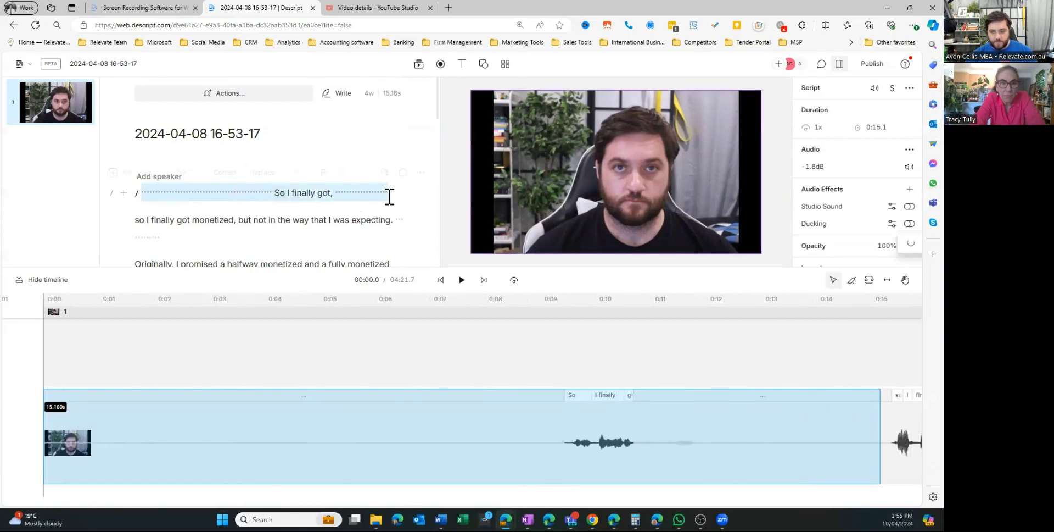
key(BackSpace)
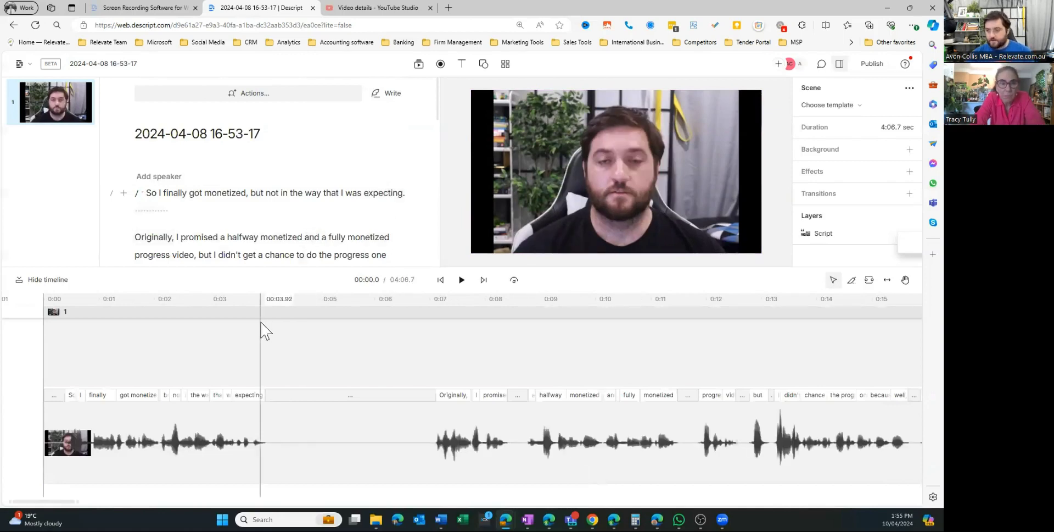
click(144, 193)
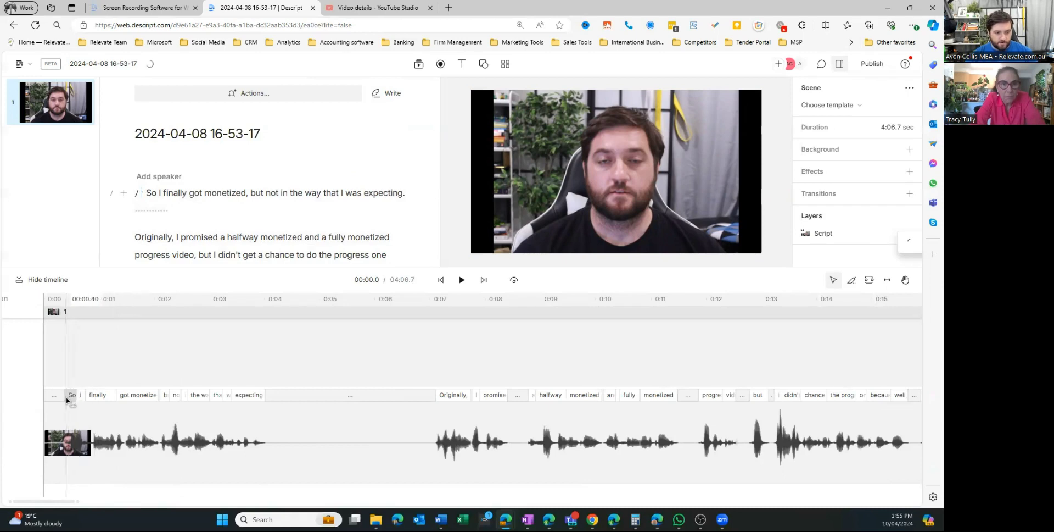
mouse_move(67, 400)
mouse_down()
mouse_move(52, 398)
mouse_move(65, 405)
mouse_up()
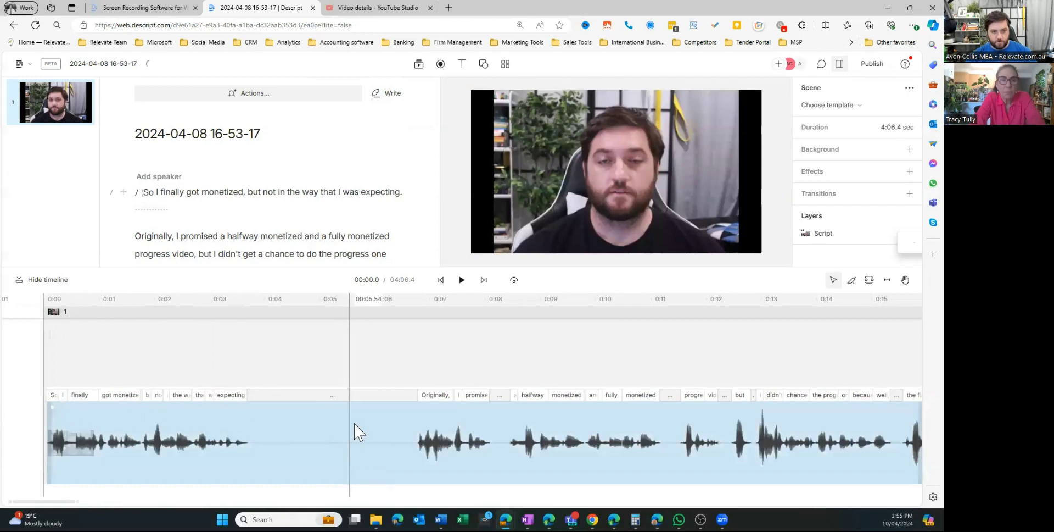
click(467, 352)
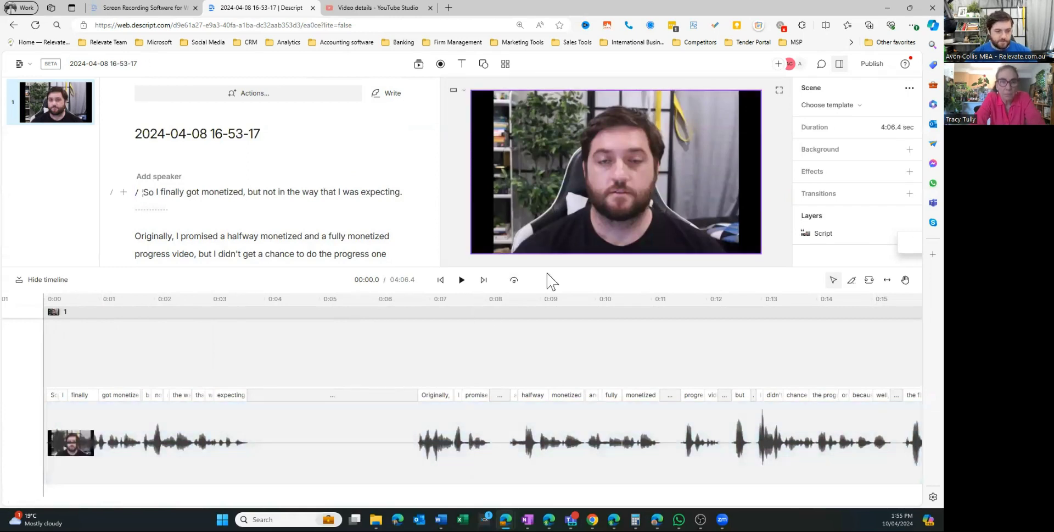
click(461, 280)
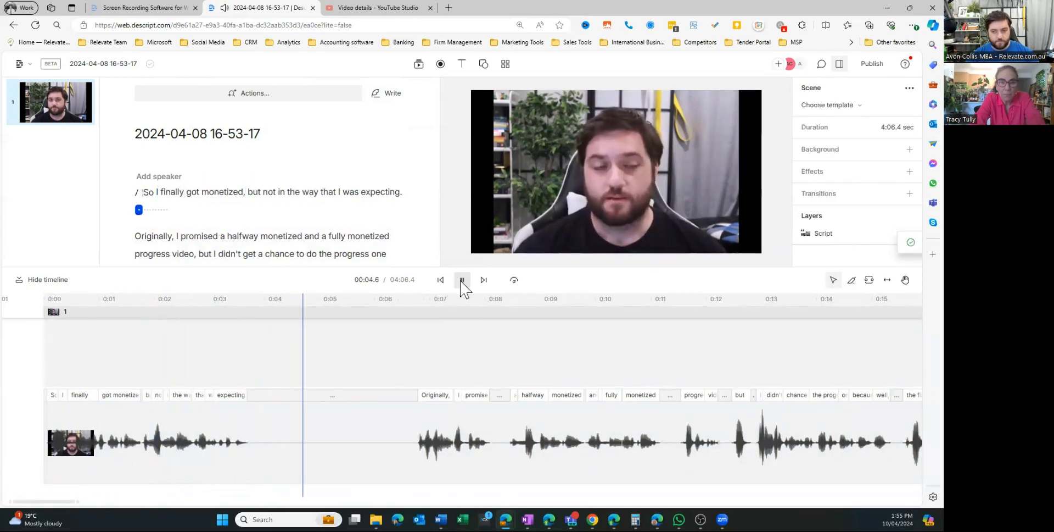
click(463, 280)
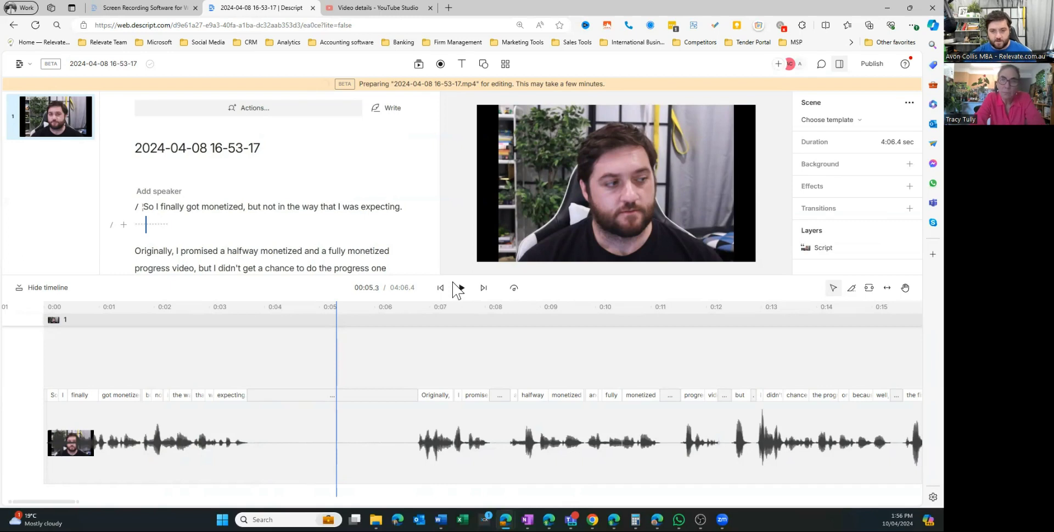
click(463, 287)
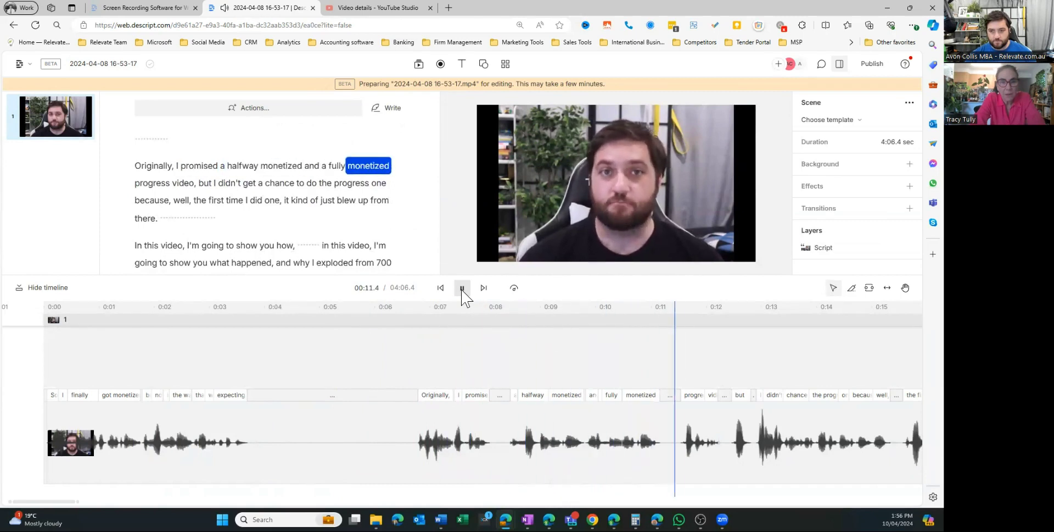
click(463, 289)
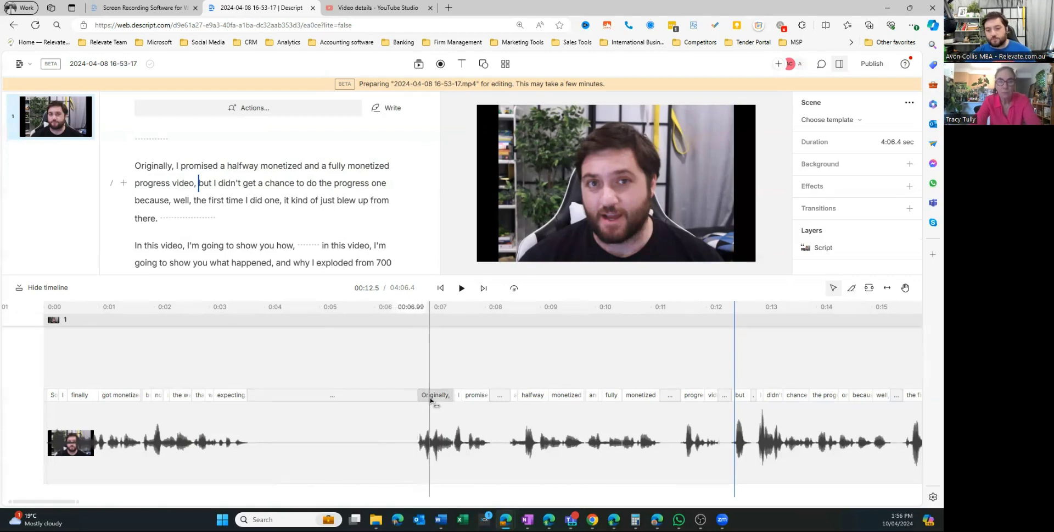
- Shorten the silent gap before 'Originally,' to 04:03.4 and replay the opening to check
drag(420, 395, 213, 380)
click(132, 311)
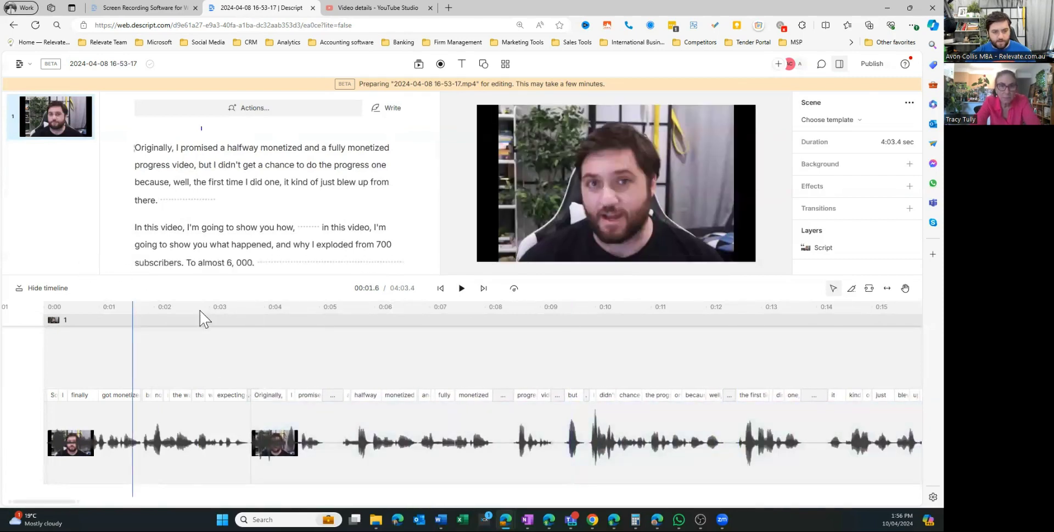
click(462, 288)
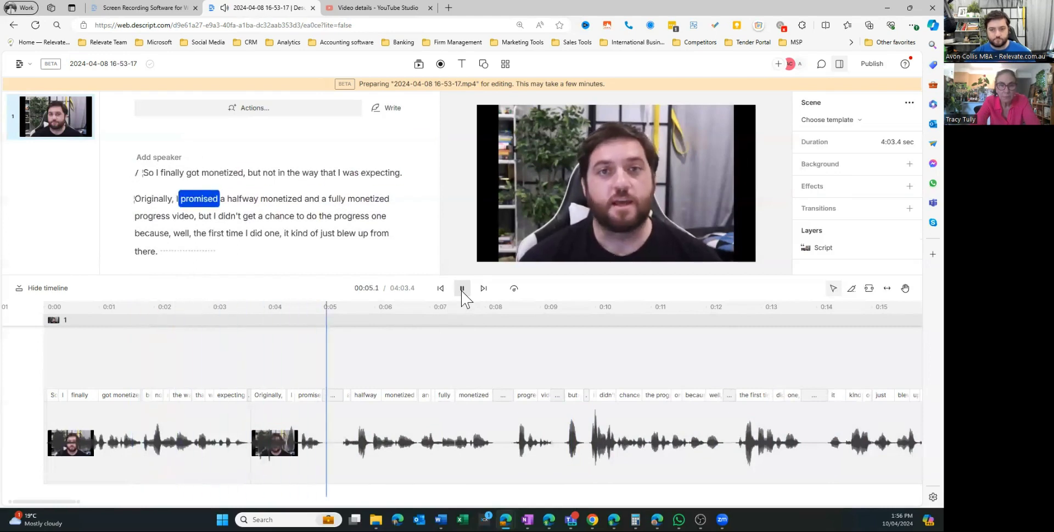
click(462, 288)
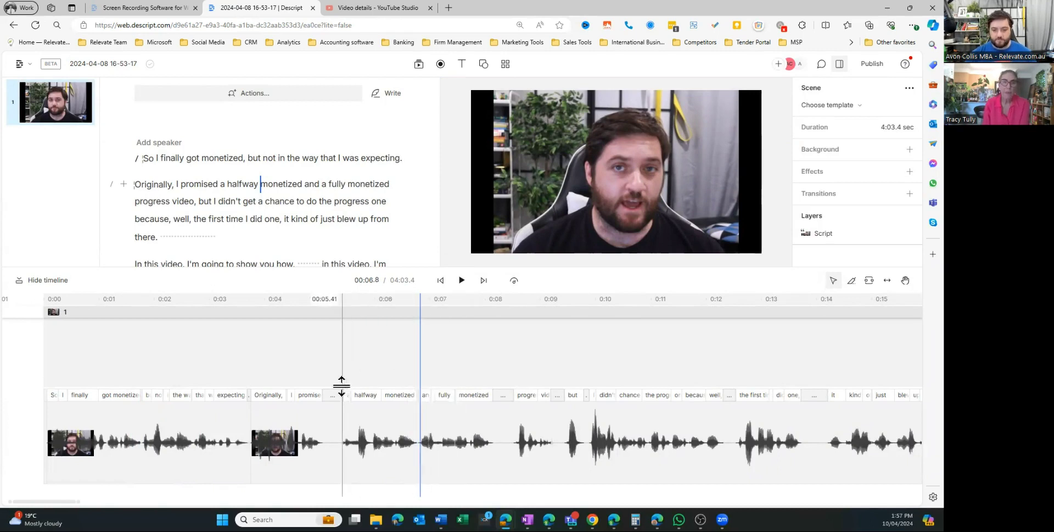
- Shorten the timeline pauses after 'promised', 'monetized' and 'one', bringing the video to 04:02.6
drag(345, 386, 331, 391)
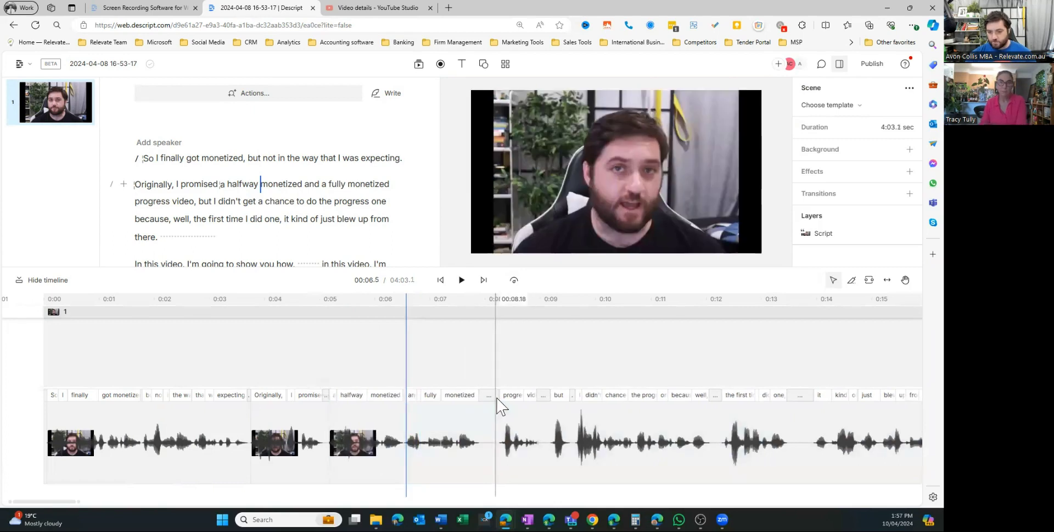
drag(502, 399, 492, 401)
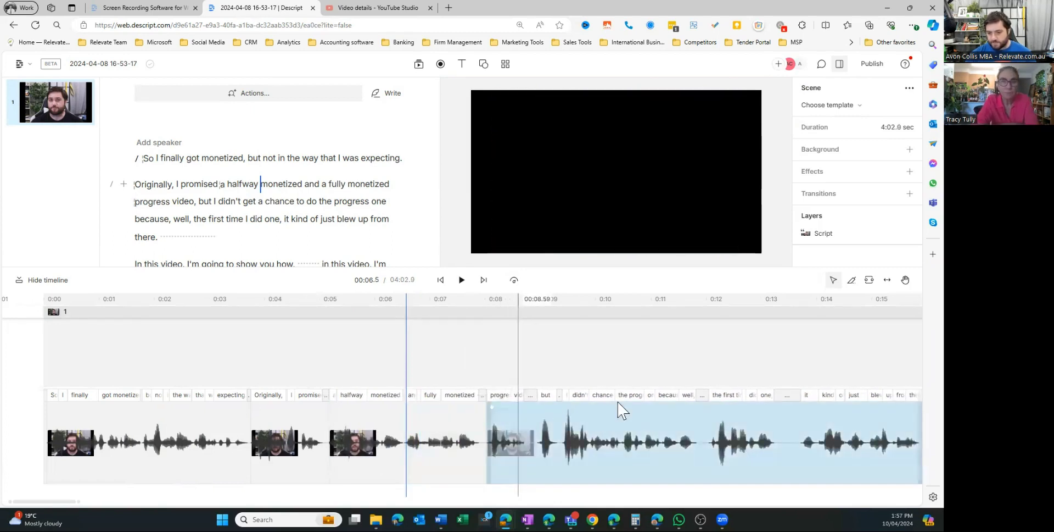
drag(806, 396, 783, 395)
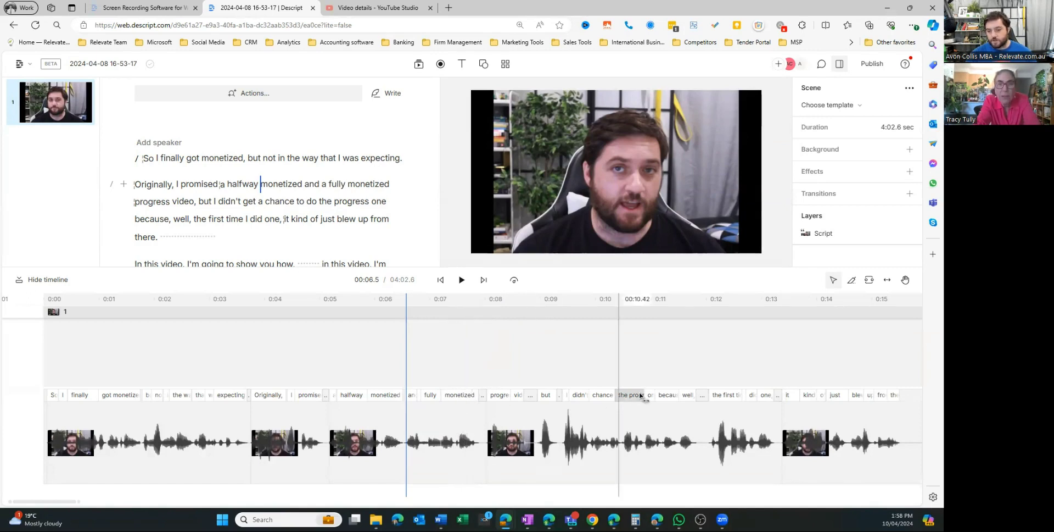
- Move the playhead to 0:15 and pan the Descript timeline to show 0:12–0:27
click(655, 357)
click(877, 350)
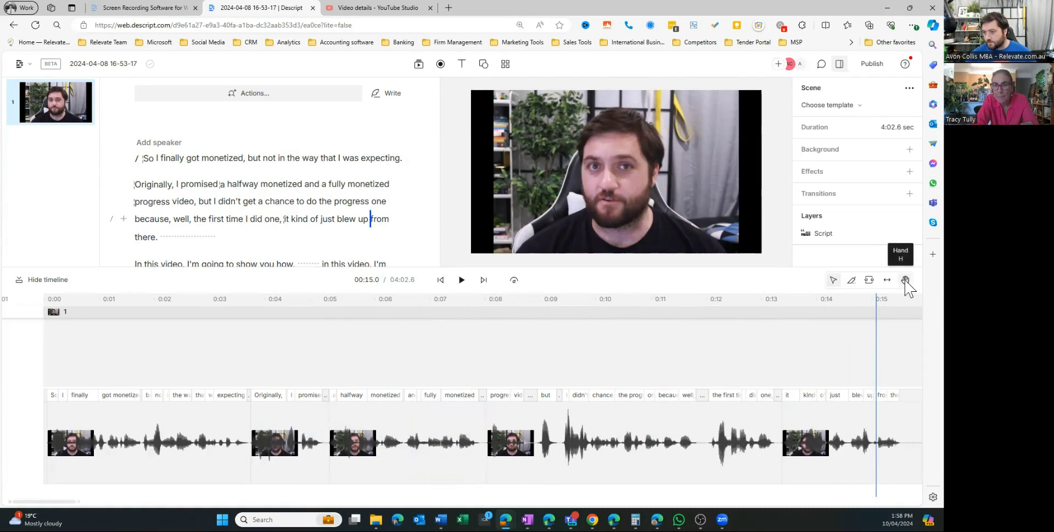
click(905, 280)
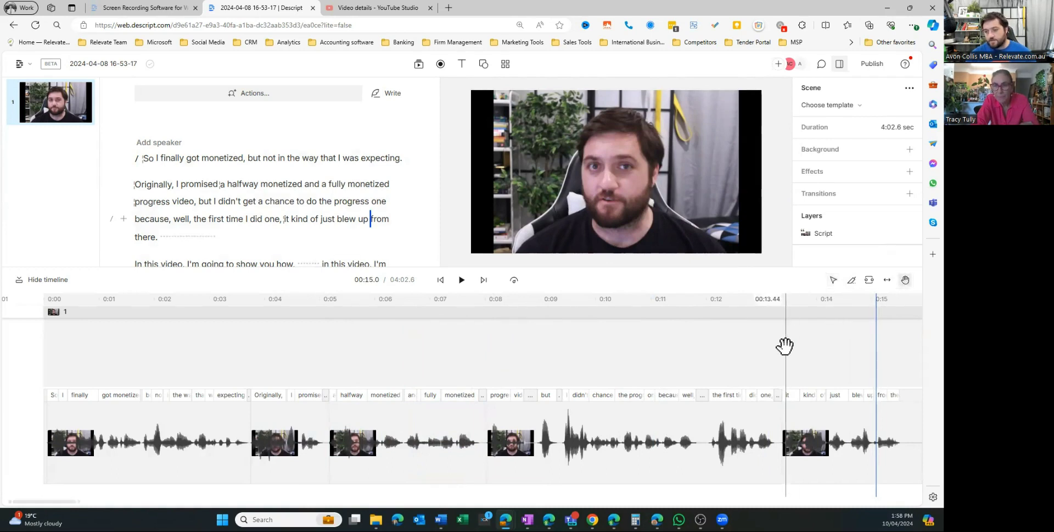
drag(786, 346, 156, 366)
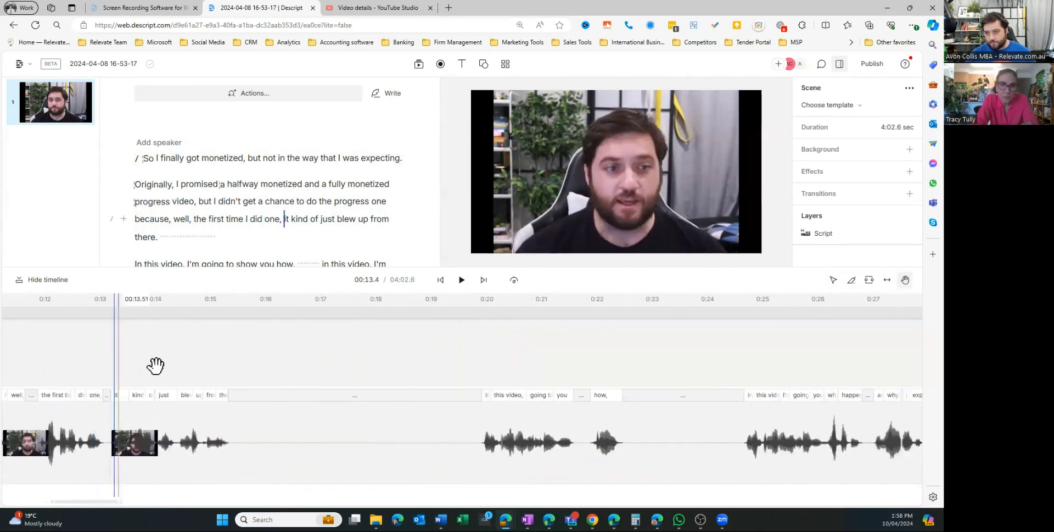
- Blade-cut the clip at 0:16 and 0:19.5, then delete the silent piece between the cuts
click(854, 280)
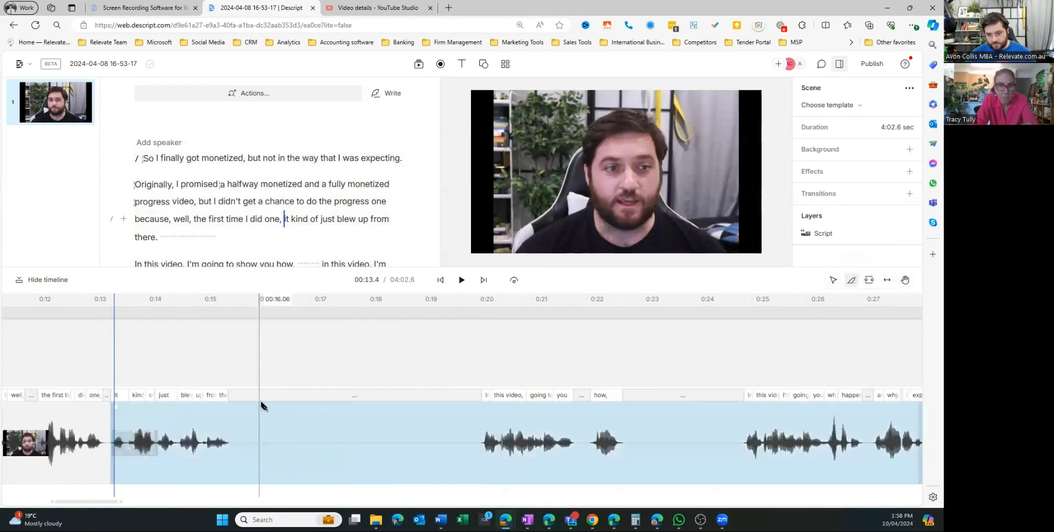
click(261, 405)
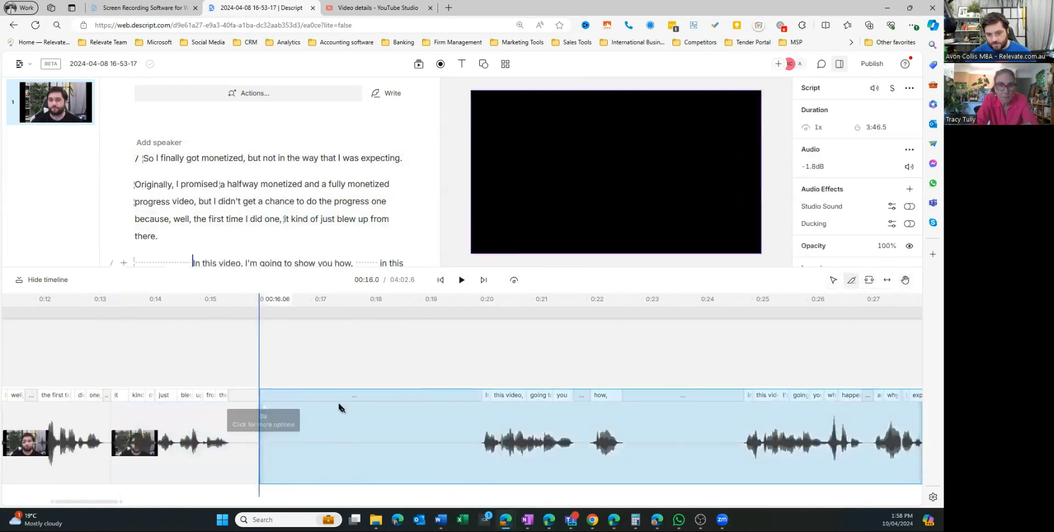
click(449, 407)
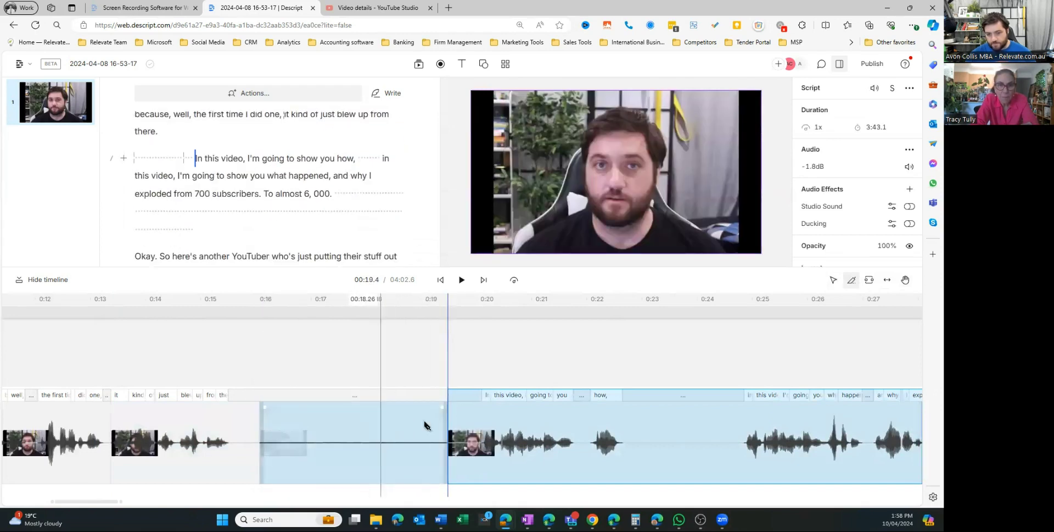
click(833, 280)
click(416, 461)
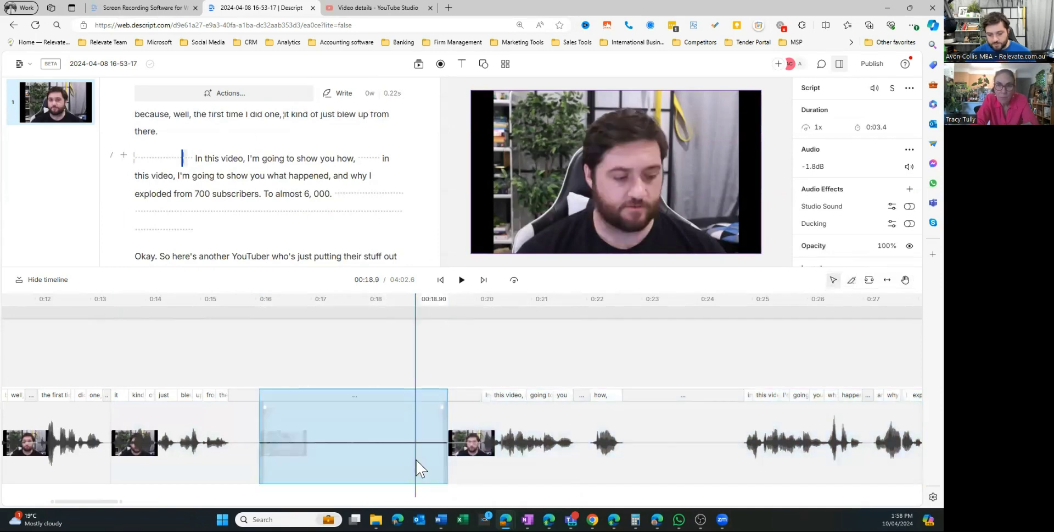
key(Delete)
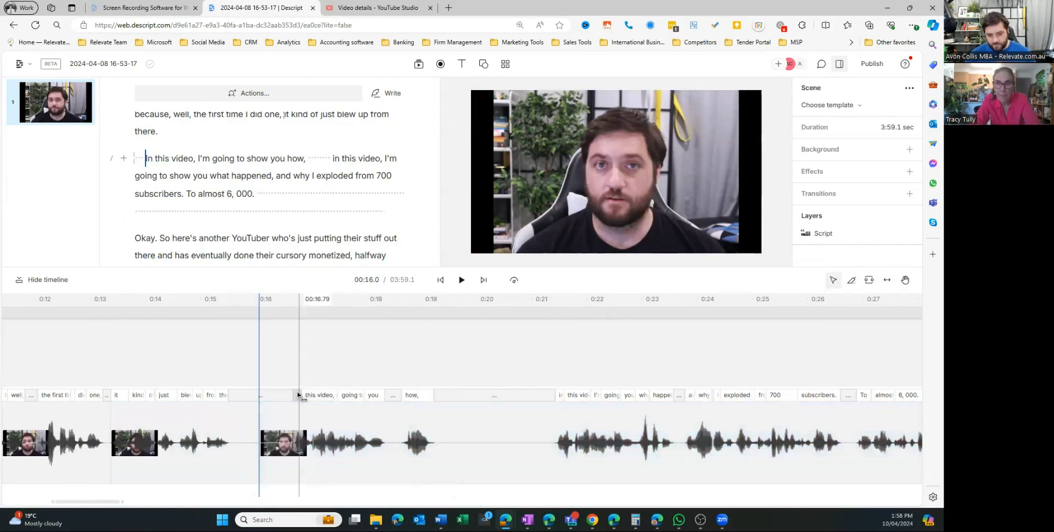
- Shorten the gap before "In this video" and delete the 27.8 s pause after "6,000."
drag(300, 395, 241, 402)
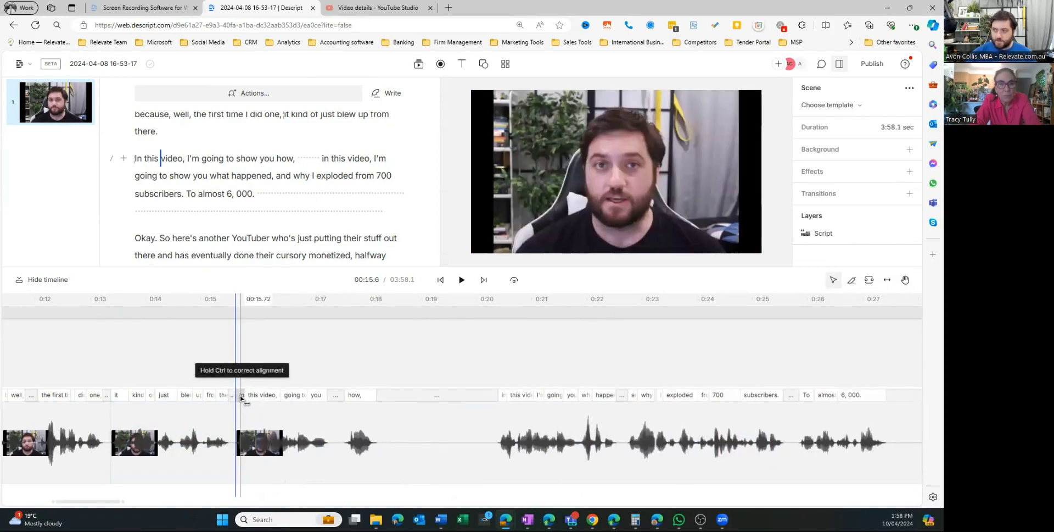
scroll(228, 193, up, 3)
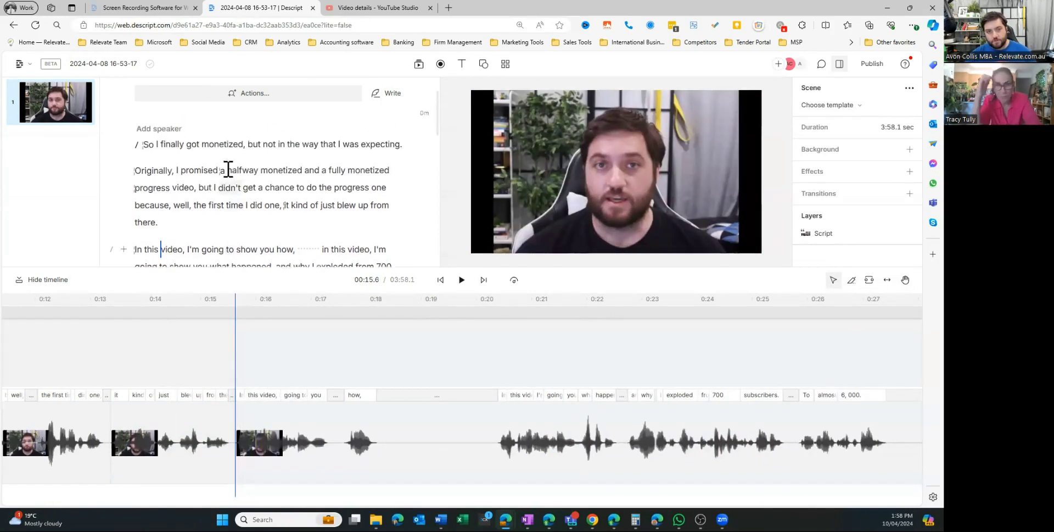
scroll(203, 134, down, 1)
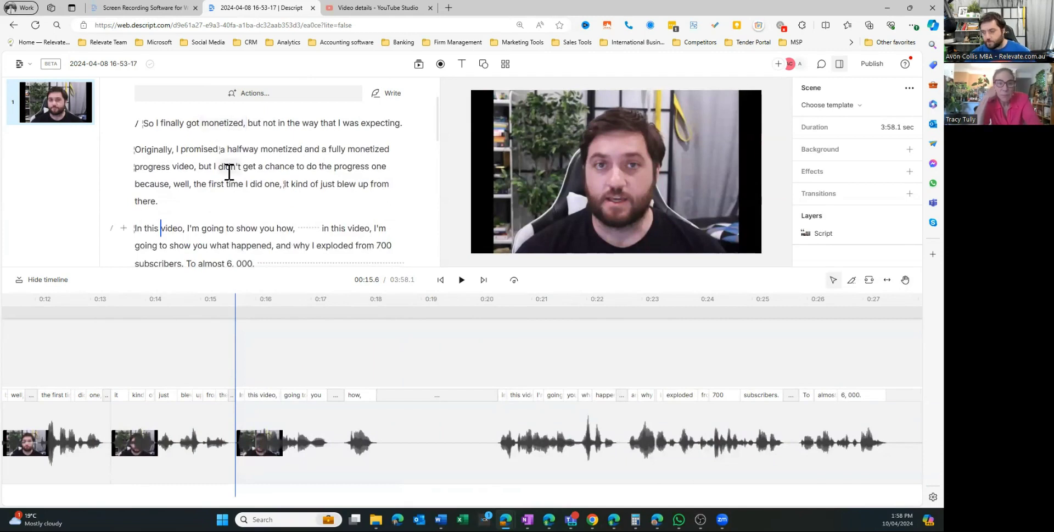
scroll(264, 178, down, 3)
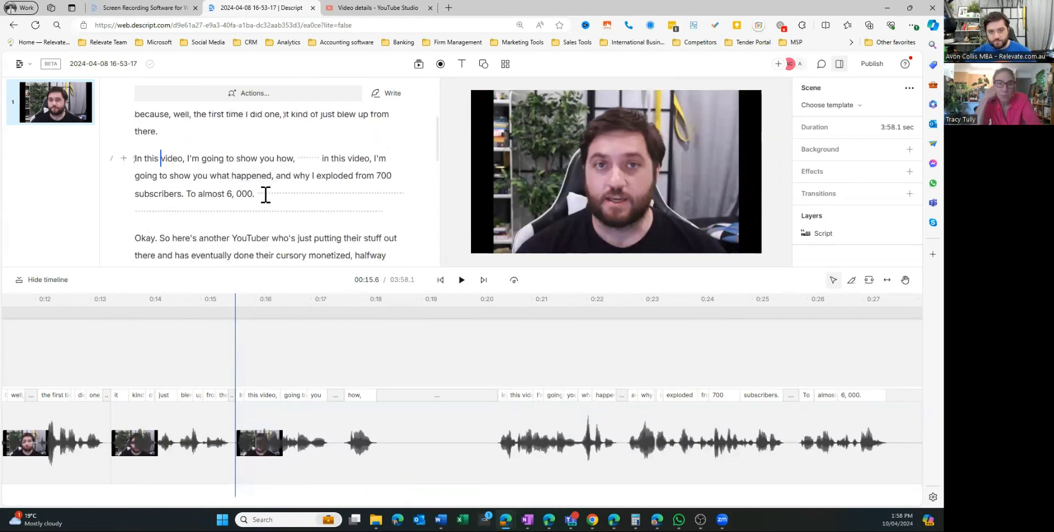
click(313, 204)
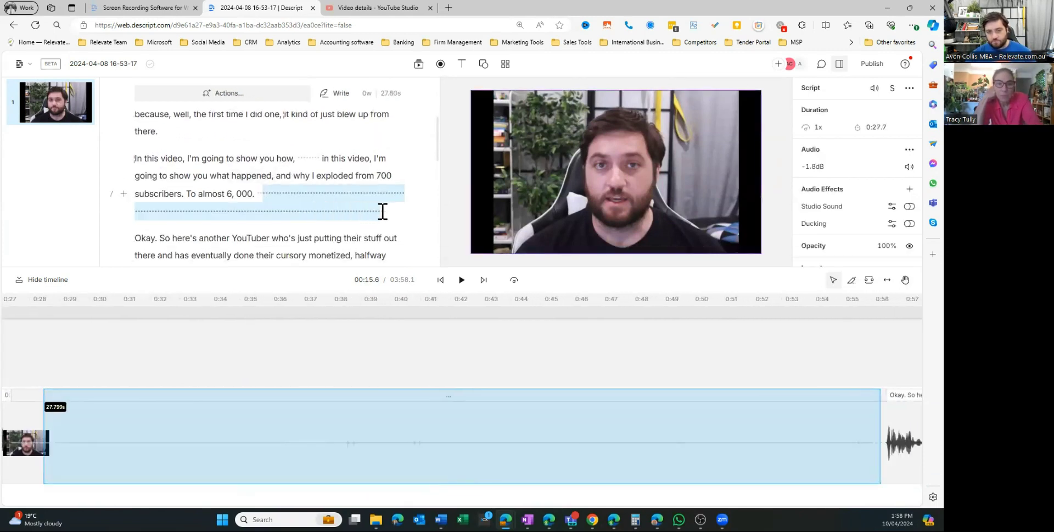
key(Delete)
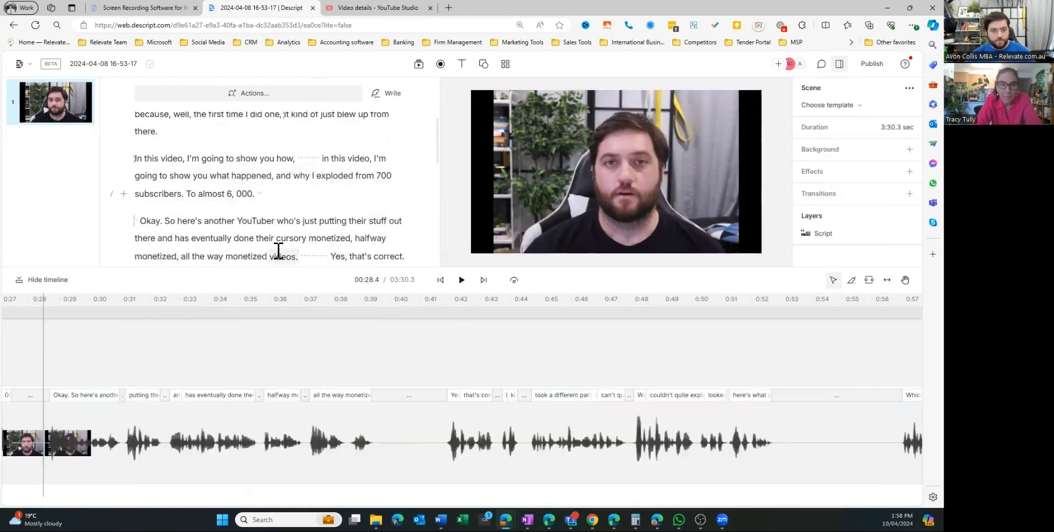
- Delete the 1.2 s pause after "videos." and pull "Yes," and later words closer
click(321, 233)
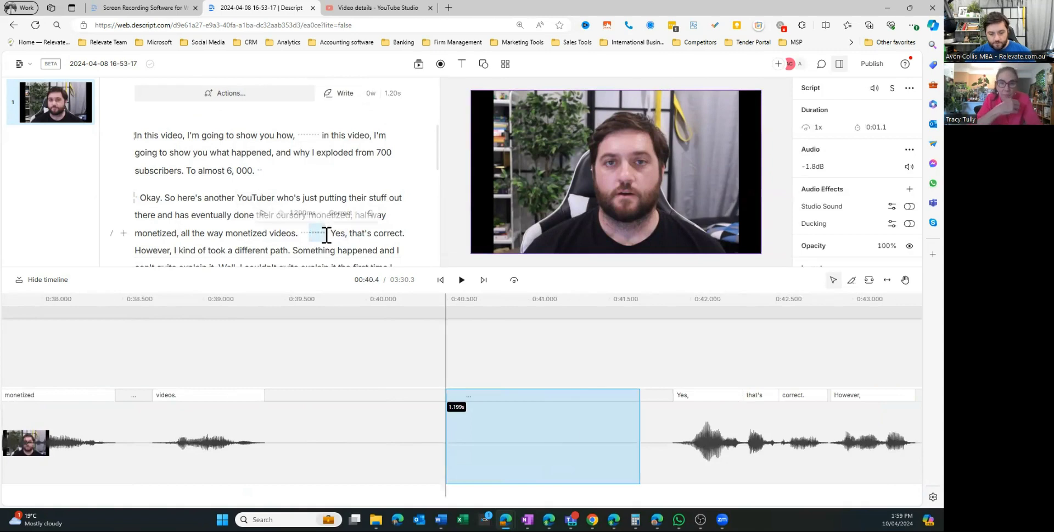
key(Delete)
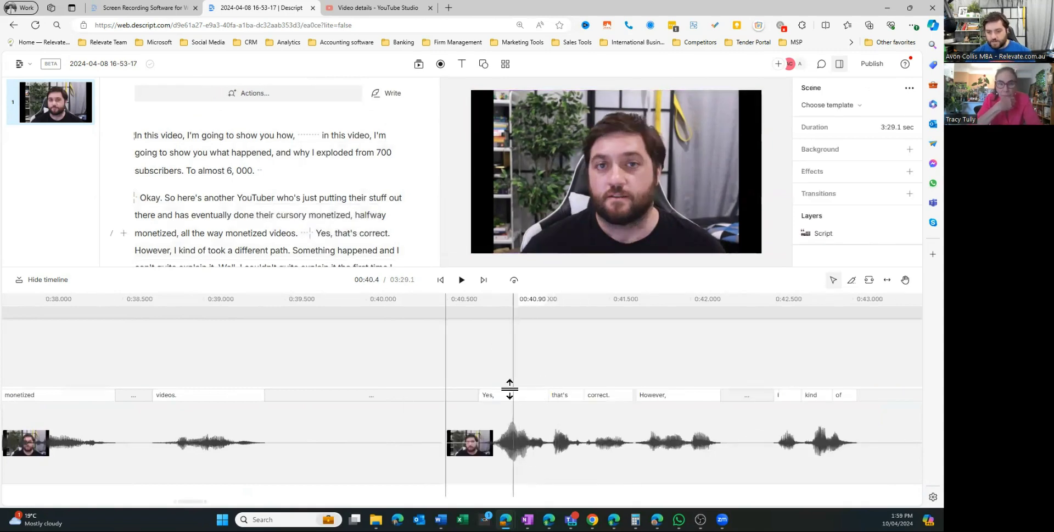
drag(509, 396, 300, 396)
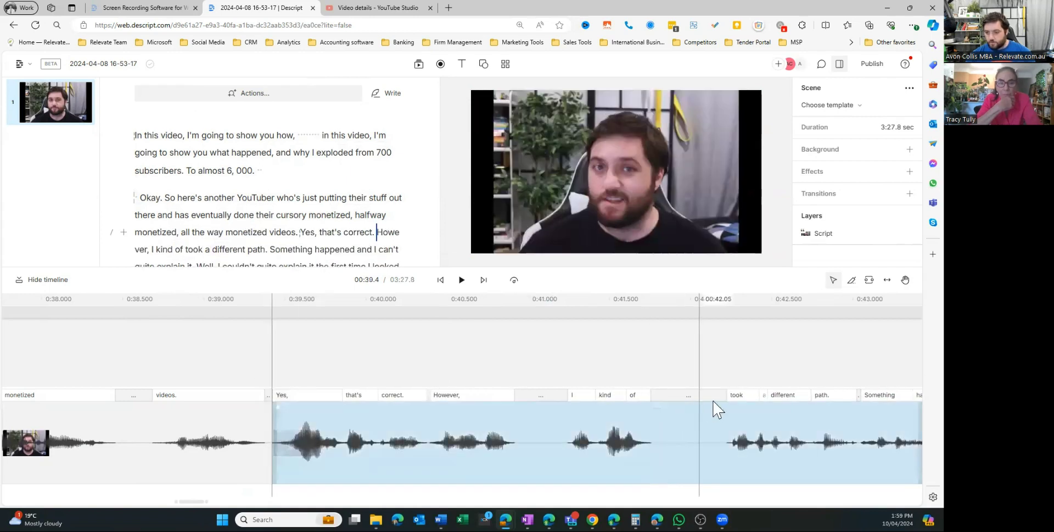
drag(727, 408, 670, 407)
scroll(288, 180, down, 2)
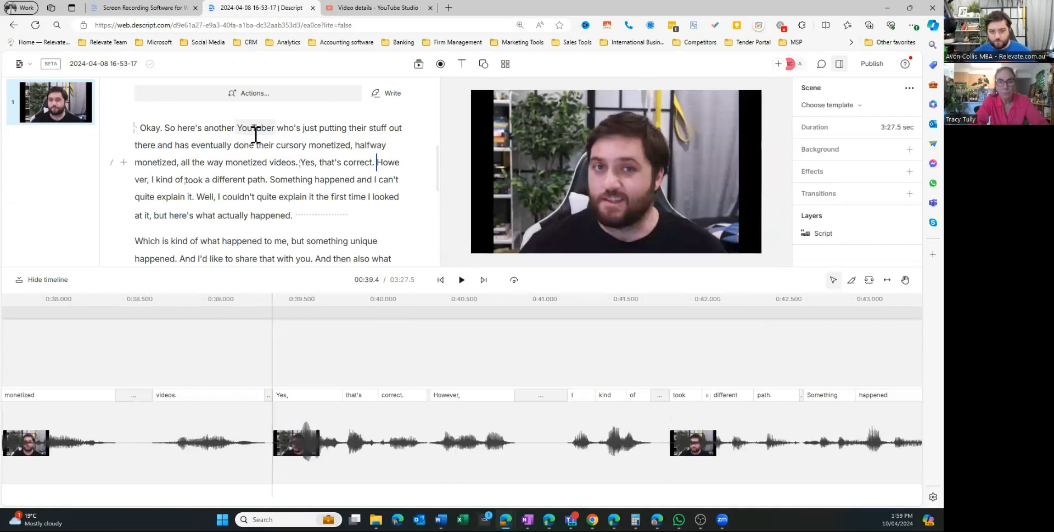
- Tighten the gaps after "However," and before "videos.", and delete the 3.6 s pause after "happened."
drag(572, 400, 530, 399)
drag(159, 395, 132, 398)
click(322, 215)
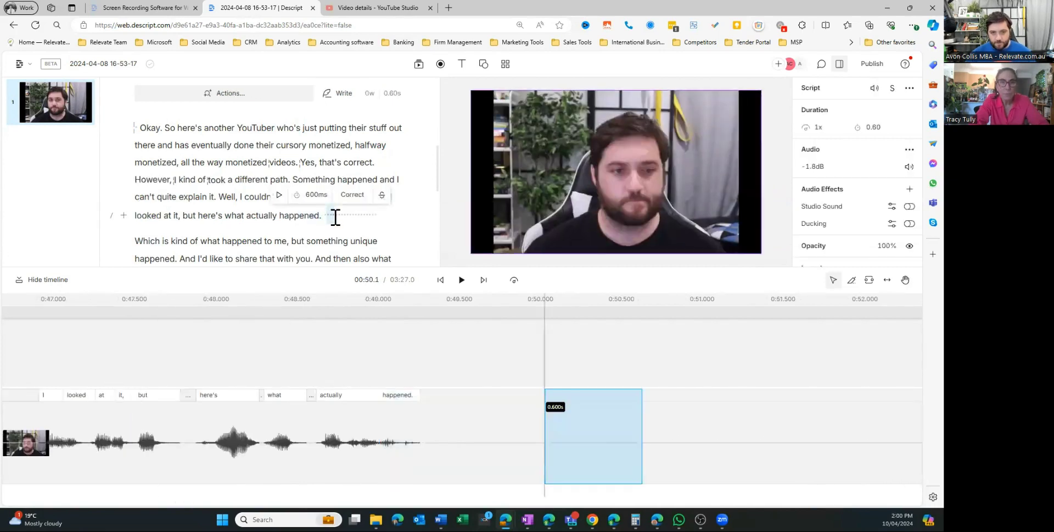
click(363, 216)
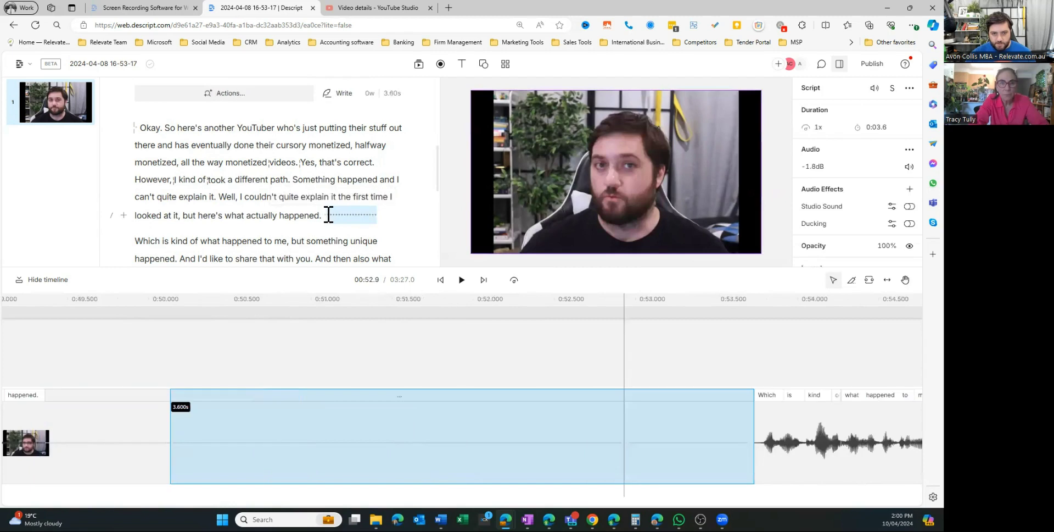
key(BackSpace)
- Delete the long silent gap at the end of the script
scroll(351, 214, down, 2)
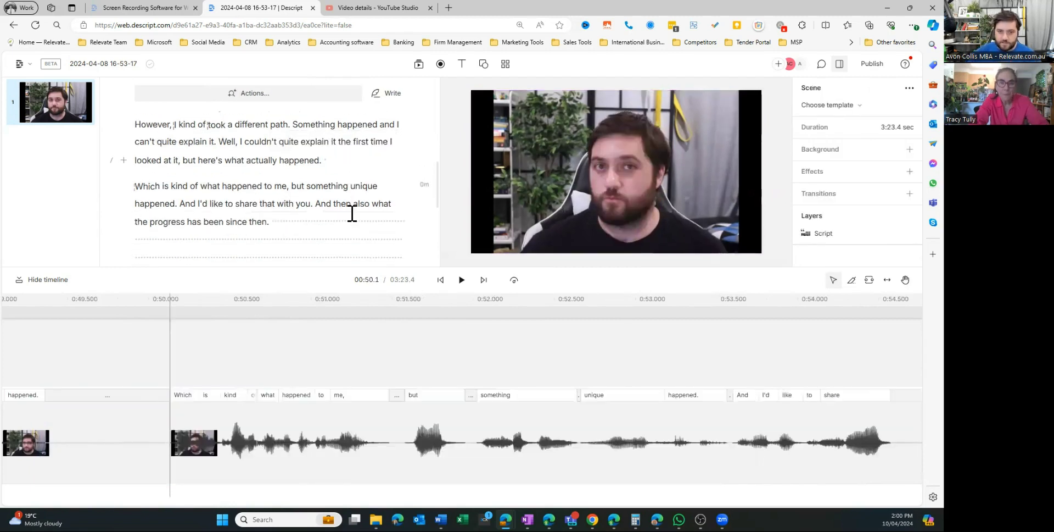
scroll(284, 207, down, 2)
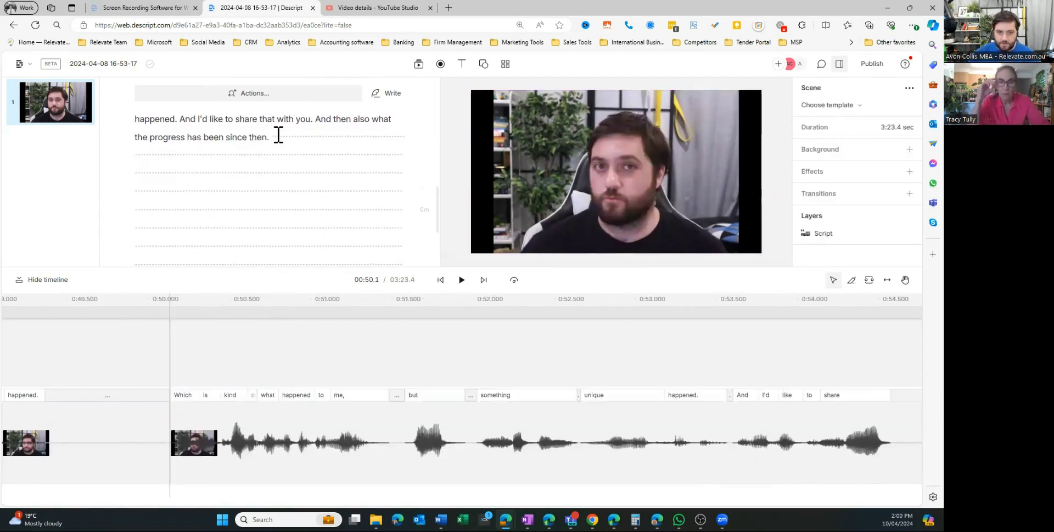
drag(278, 136, 348, 242)
key(BackSpace)
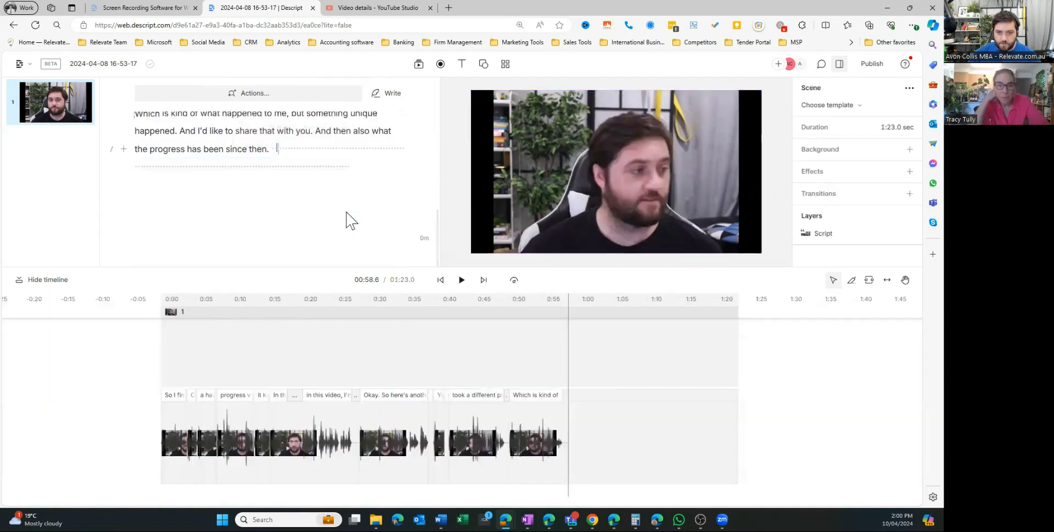
key(BackSpace)
- Delete the pause after the word "how,"
scroll(357, 177, up, 5)
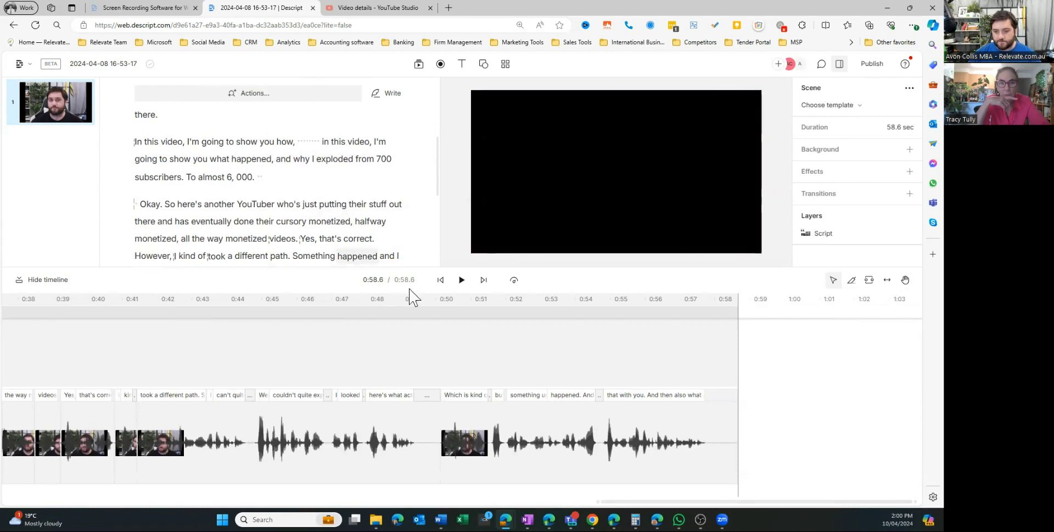
scroll(318, 225, up, 2)
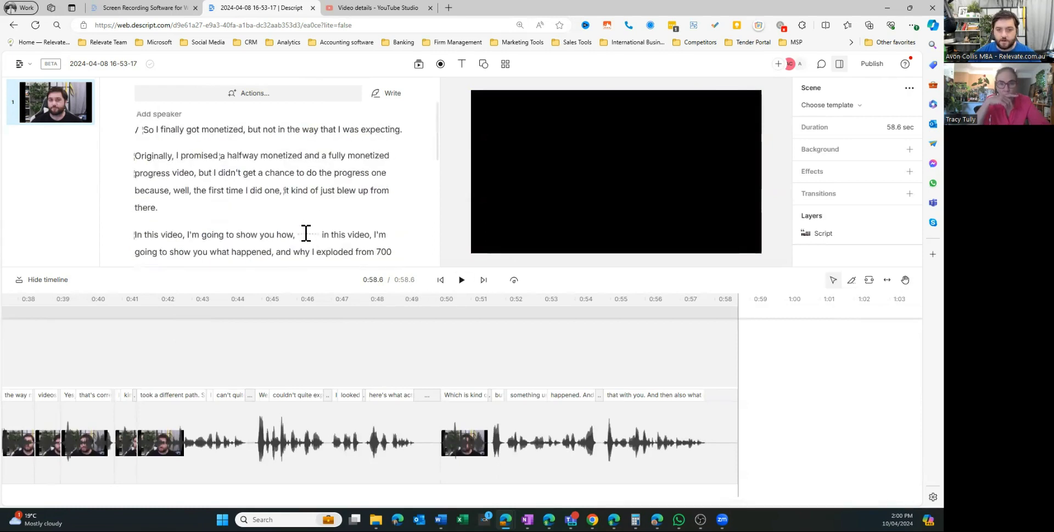
click(307, 234)
key(BackSpace)
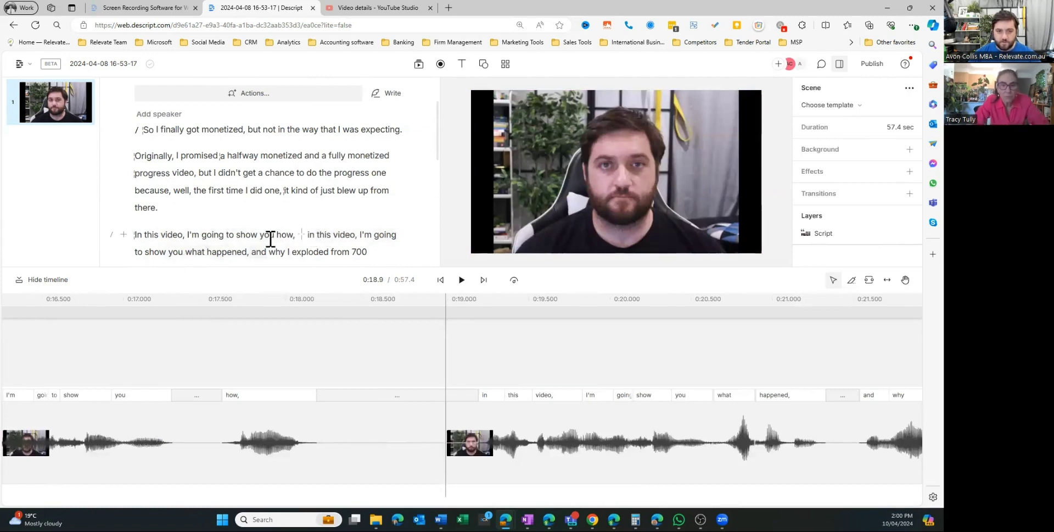
- Delete the false start "In this video, I'm going to show you how," and trim the leftover gap
drag(302, 235, 136, 237)
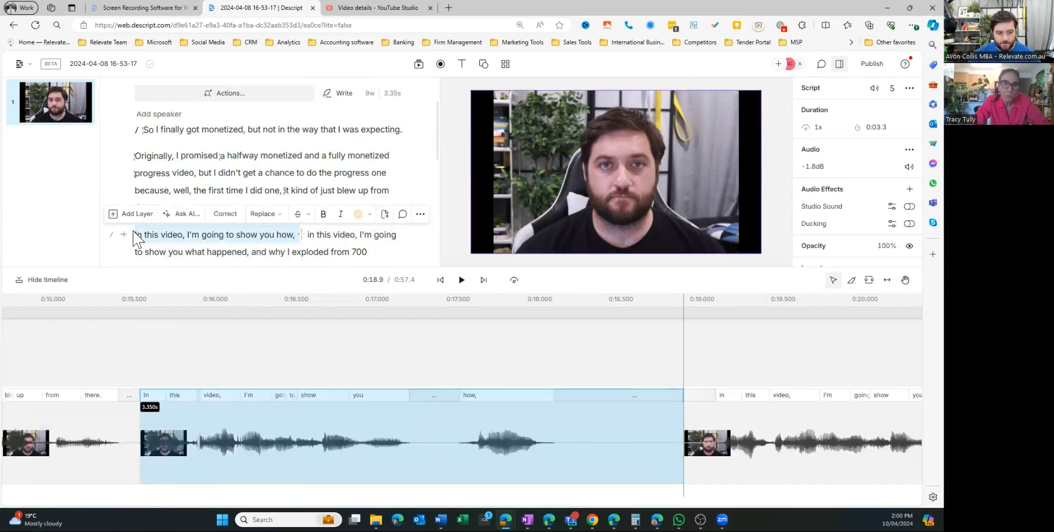
key(BackSpace)
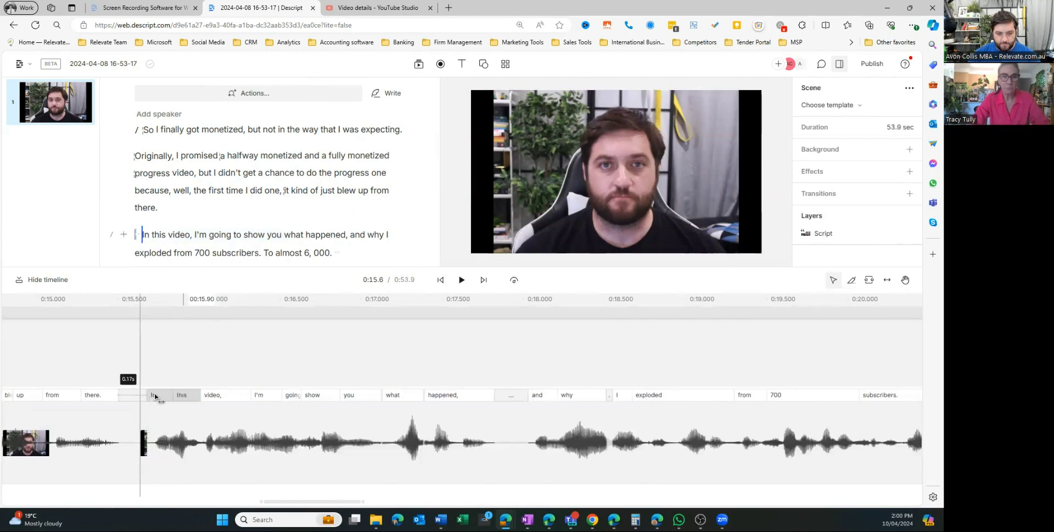
drag(154, 395, 141, 393)
scroll(203, 202, up, 1)
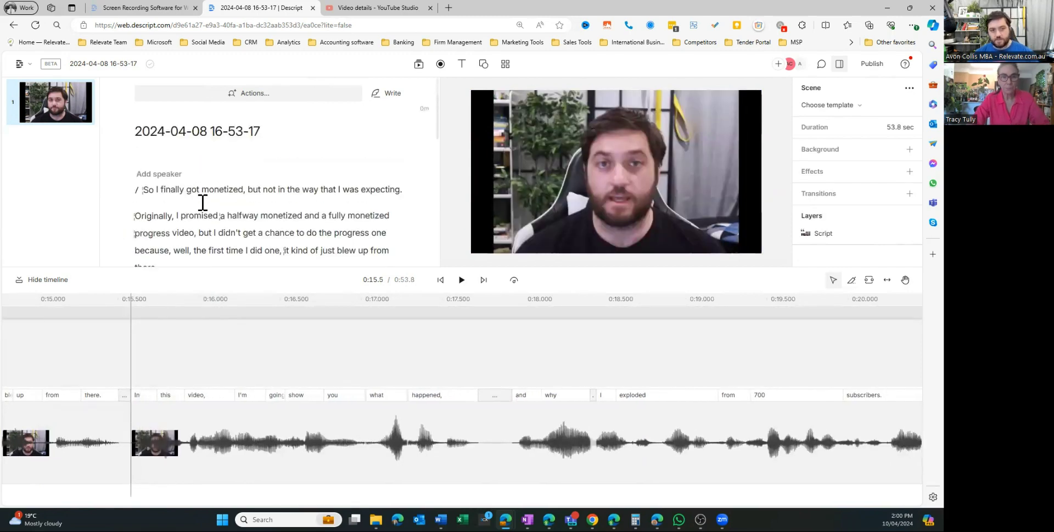
click(144, 191)
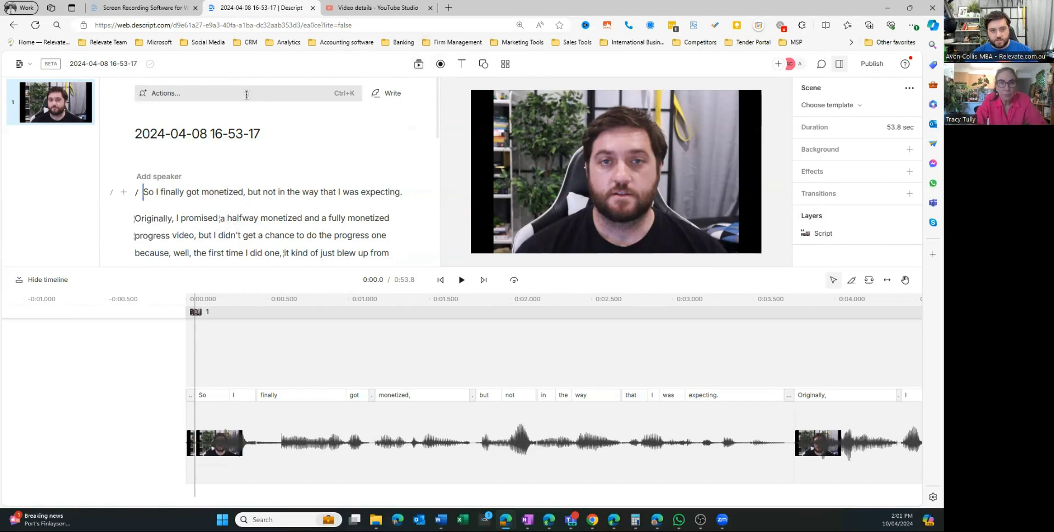
- Run Ask AI's YouTube description action and copy the generated title, summary and chapters
click(245, 94)
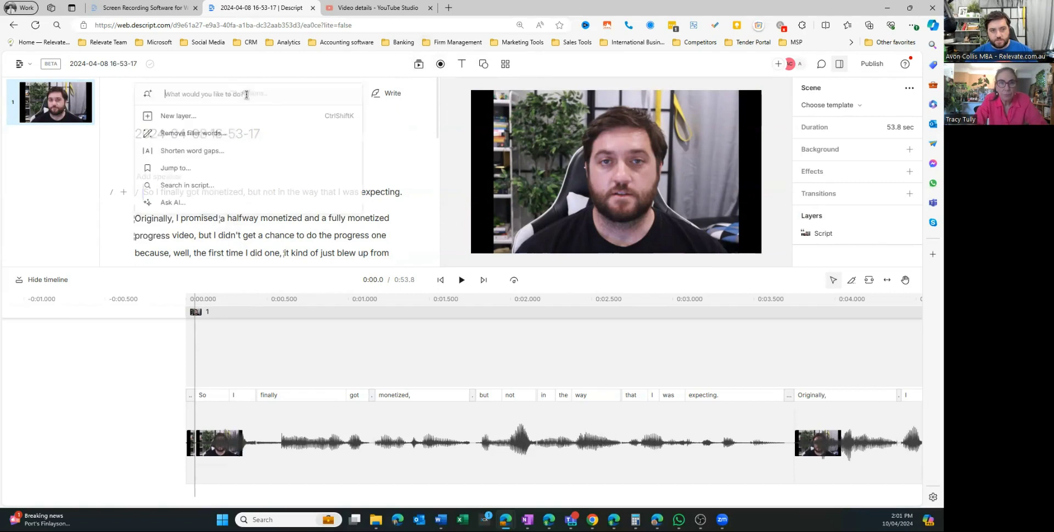
click(174, 202)
scroll(236, 165, down, 3)
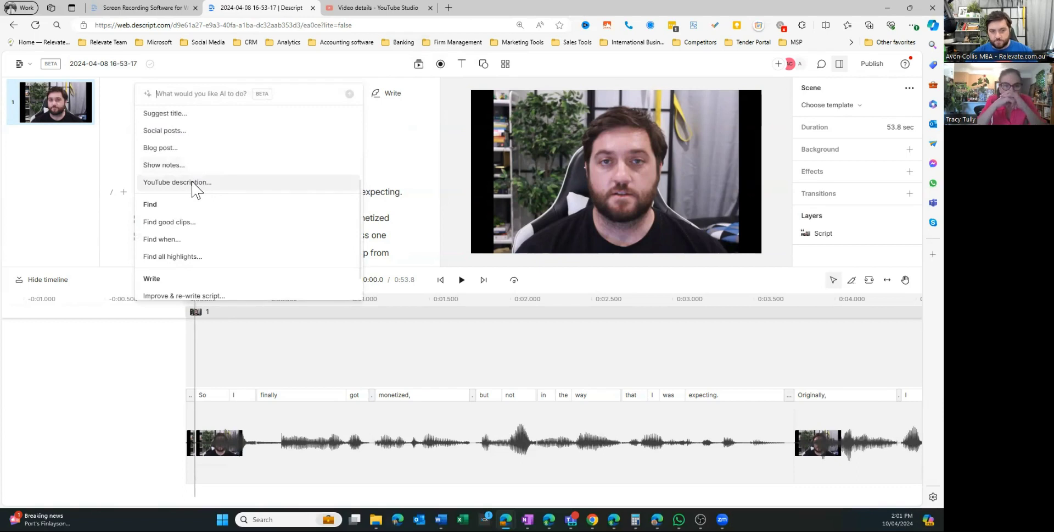
click(193, 185)
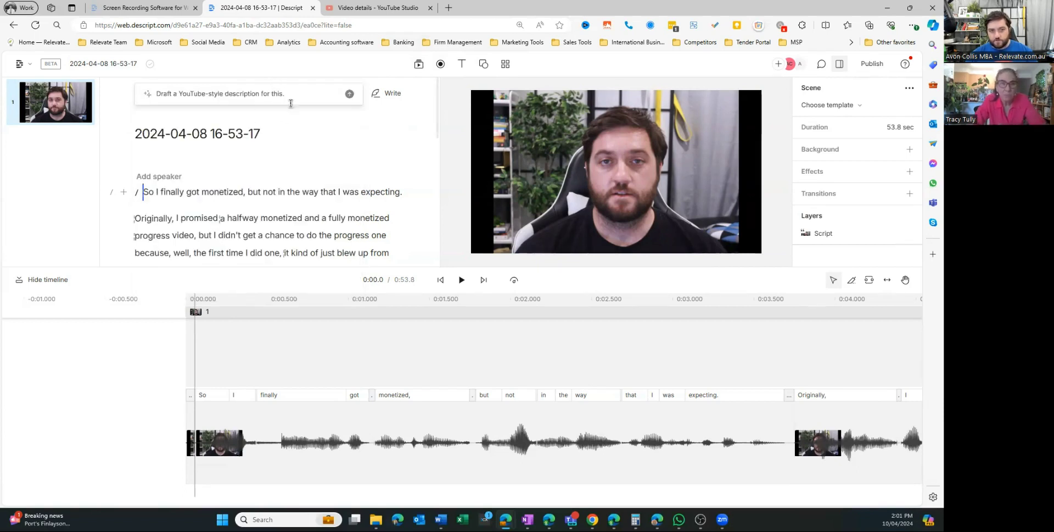
click(349, 94)
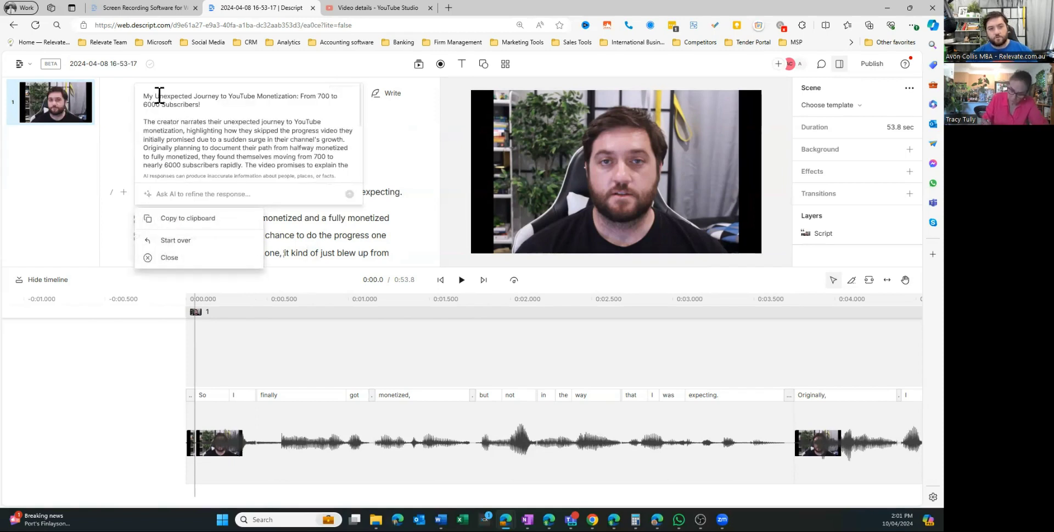
scroll(212, 118, down, 3)
scroll(240, 118, down, 1)
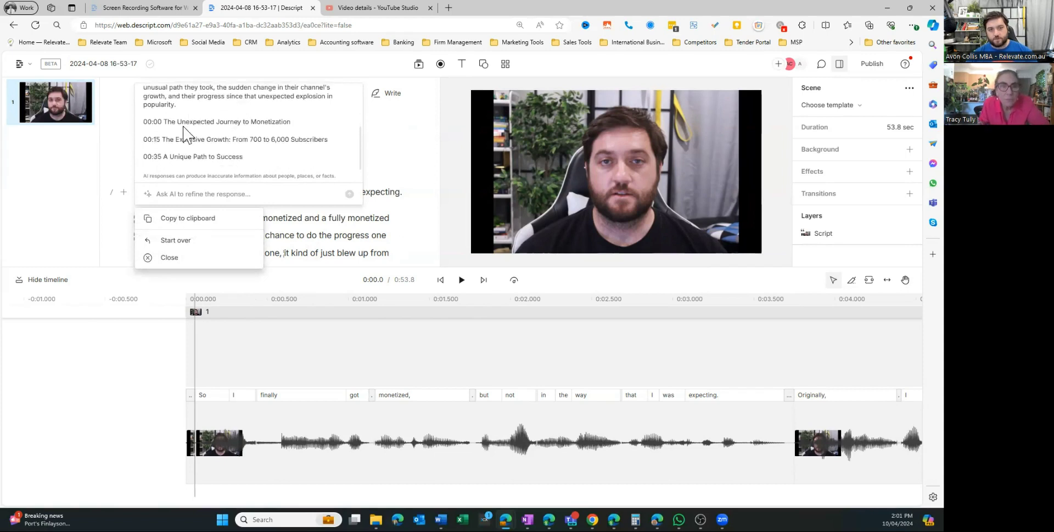
click(186, 220)
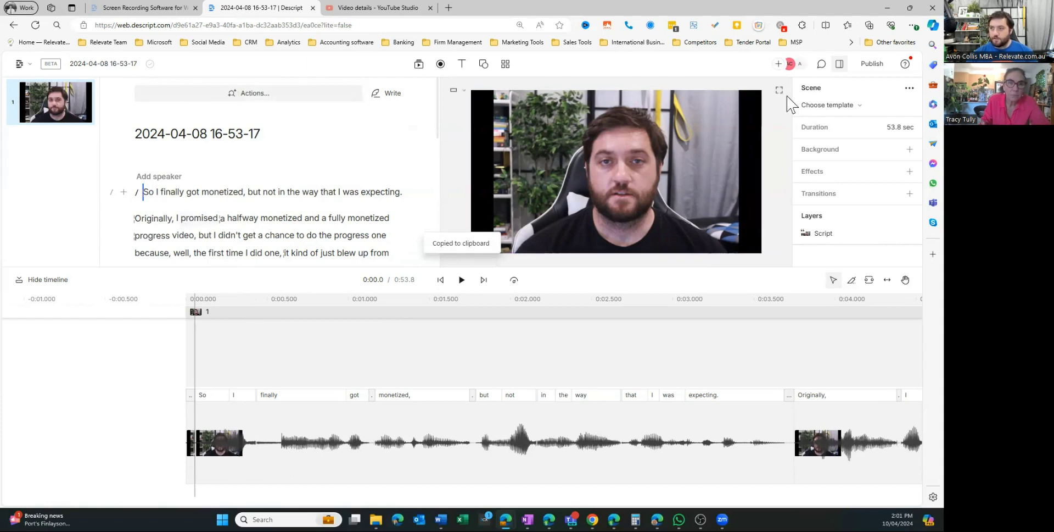
- Set the publish destination to YouTube and replace the default description with the AI text
click(866, 67)
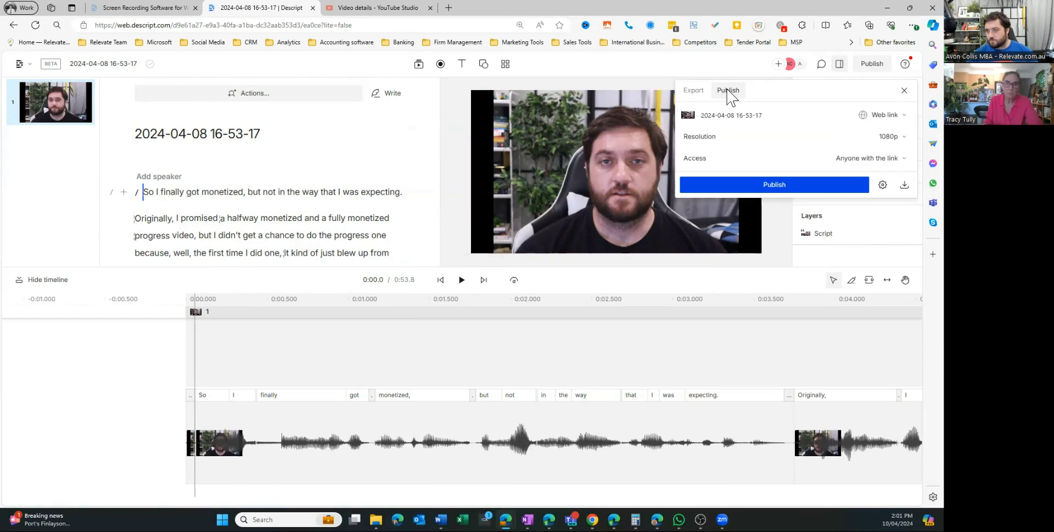
click(890, 116)
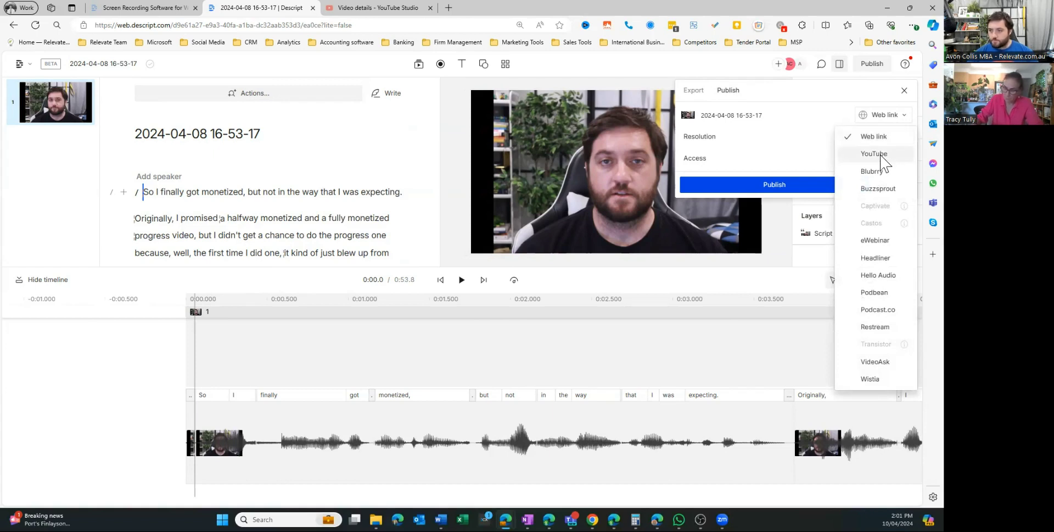
click(881, 155)
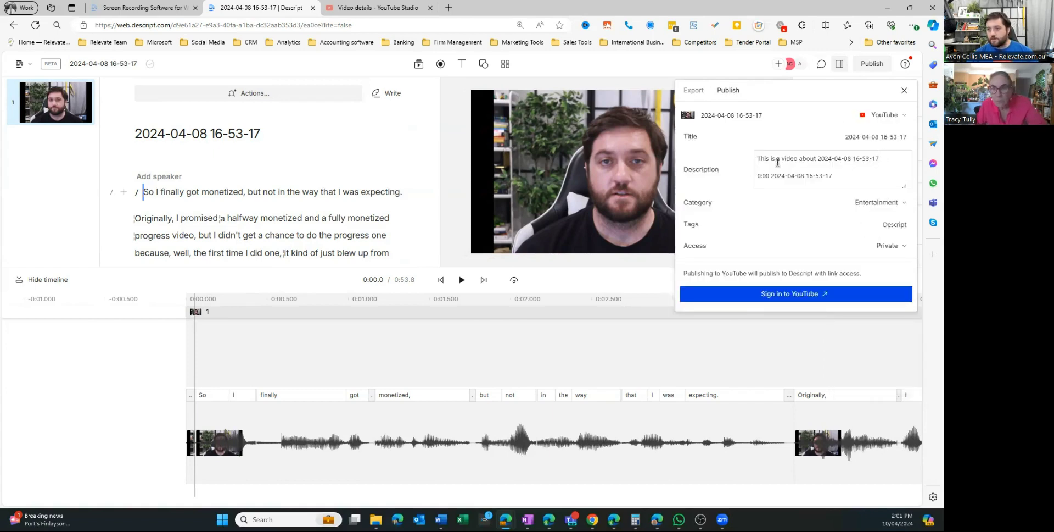
click(777, 162)
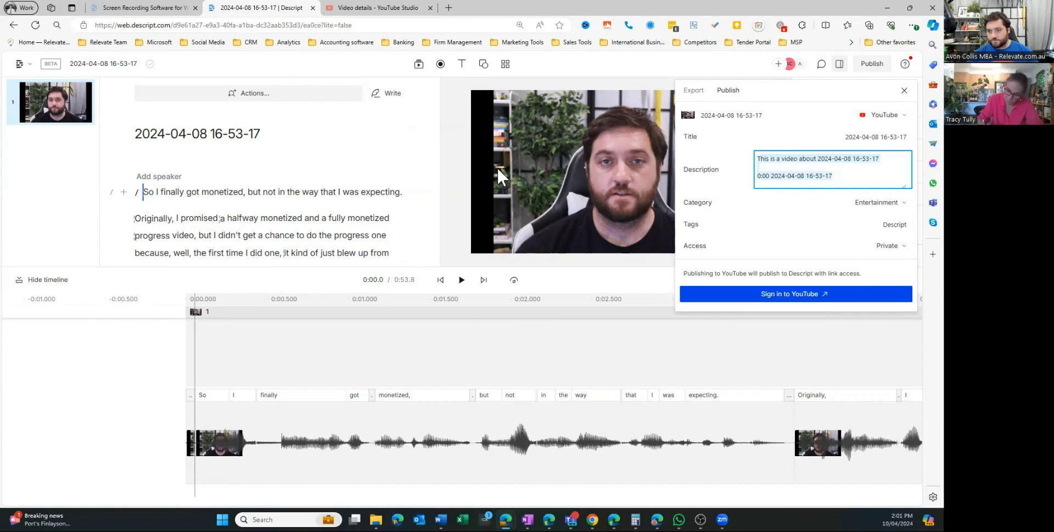
key(BackSpace)
key(ctrl+v)
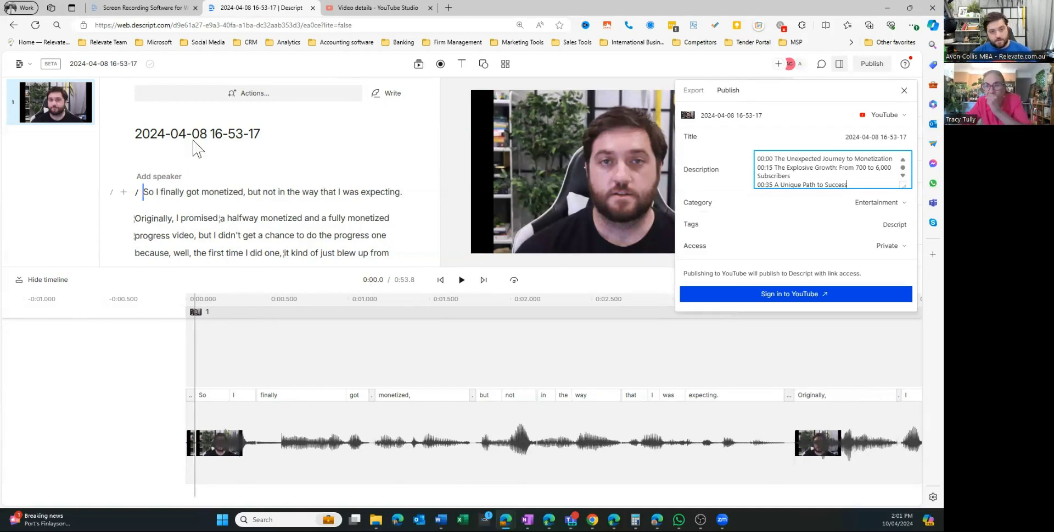
key(ctrl+v)
- Rename the project with the AI's suggested title and remove that title line from the description
scroll(819, 170, up, 3)
scroll(815, 164, up, 5)
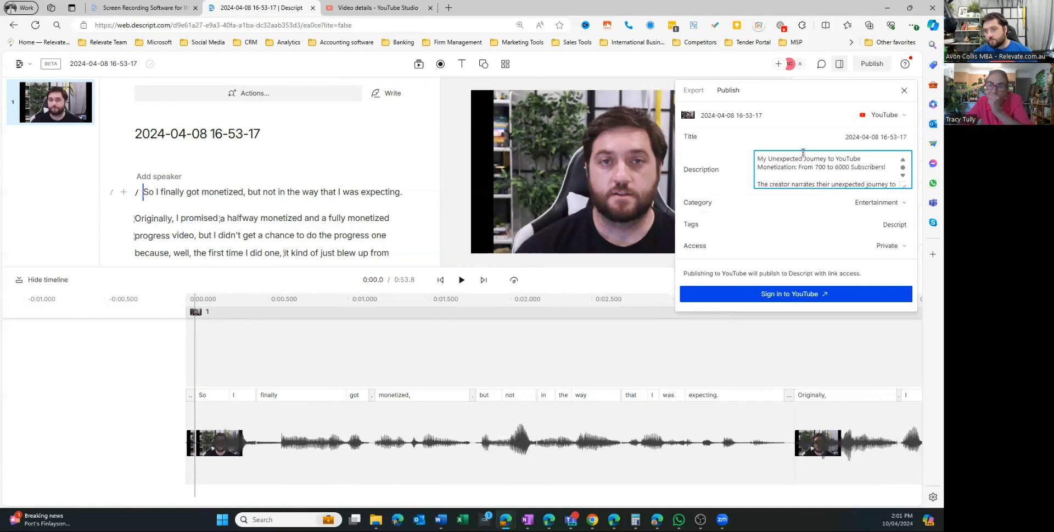
drag(758, 159, 820, 163)
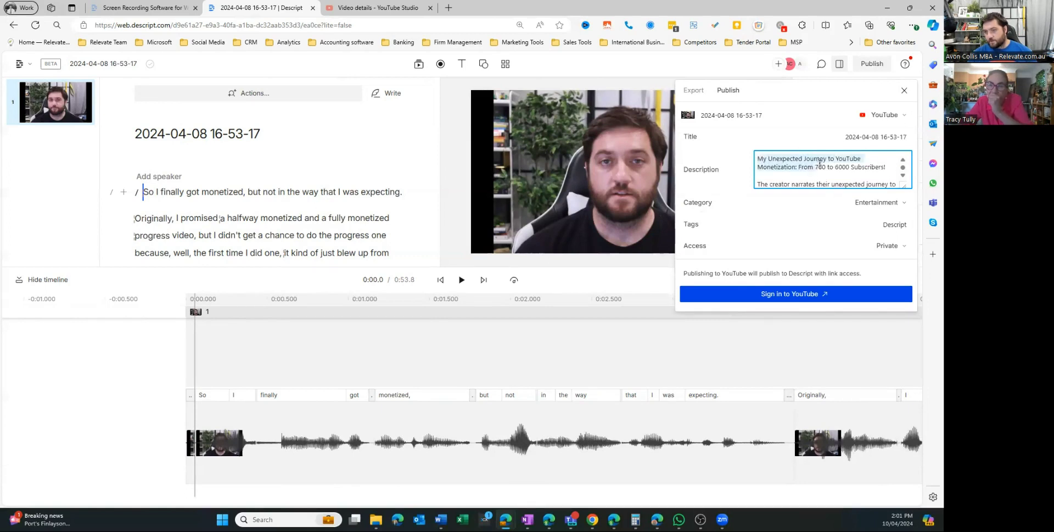
drag(885, 168, 763, 157)
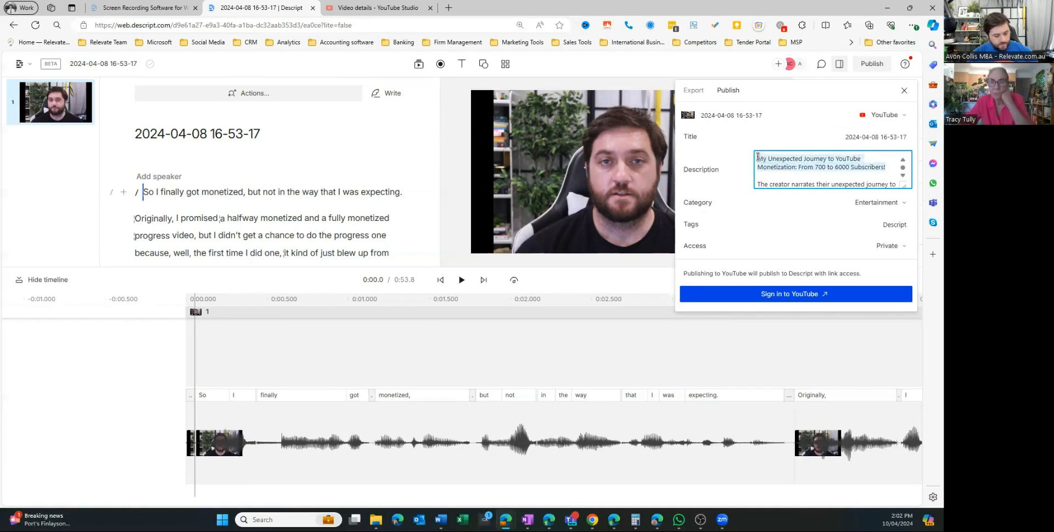
click(734, 113)
key(ctrl+v)
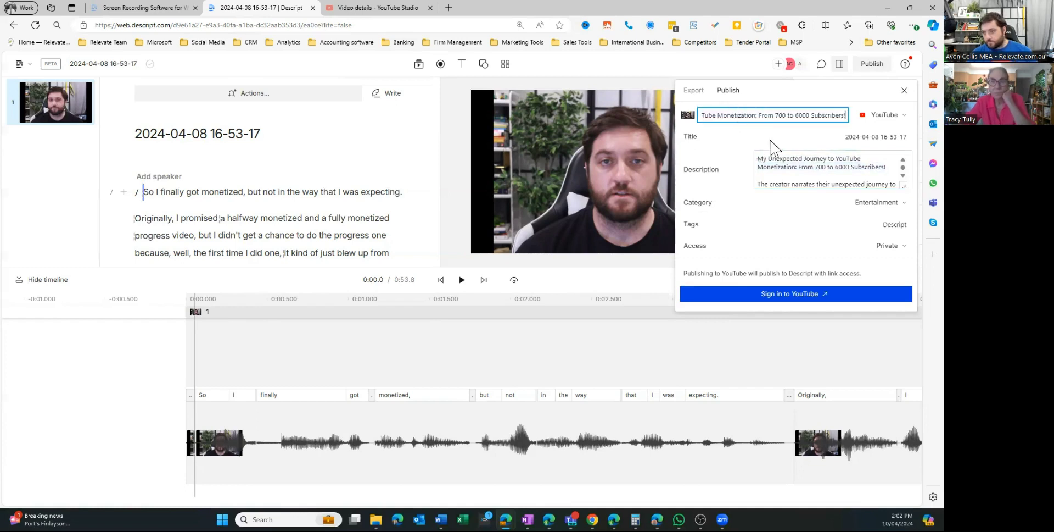
click(775, 168)
drag(862, 159, 759, 153)
key(BackSpace)
click(879, 202)
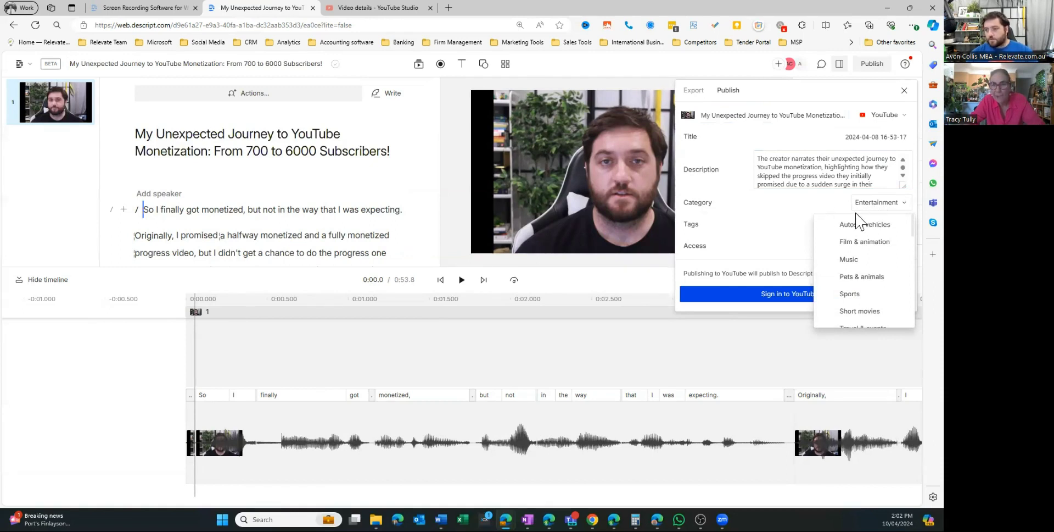
- Choose Howto & Style category, add the YouTube tag, keep Private, sign in and publish
scroll(862, 244, down, 3)
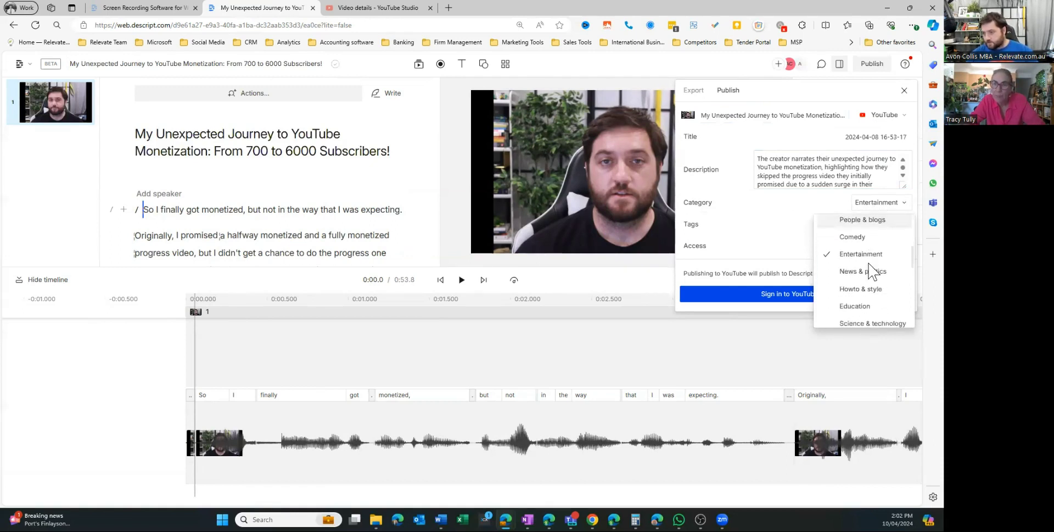
click(867, 276)
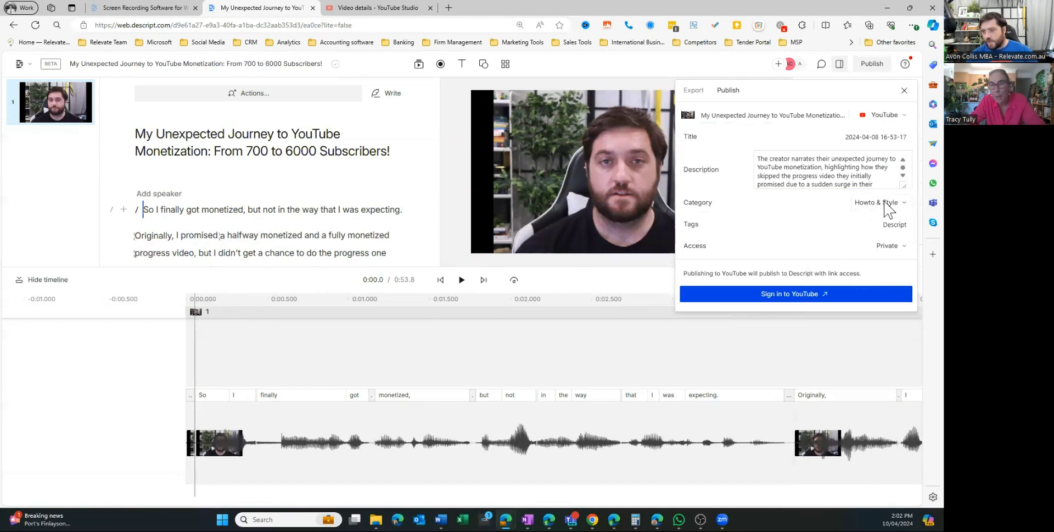
click(898, 225)
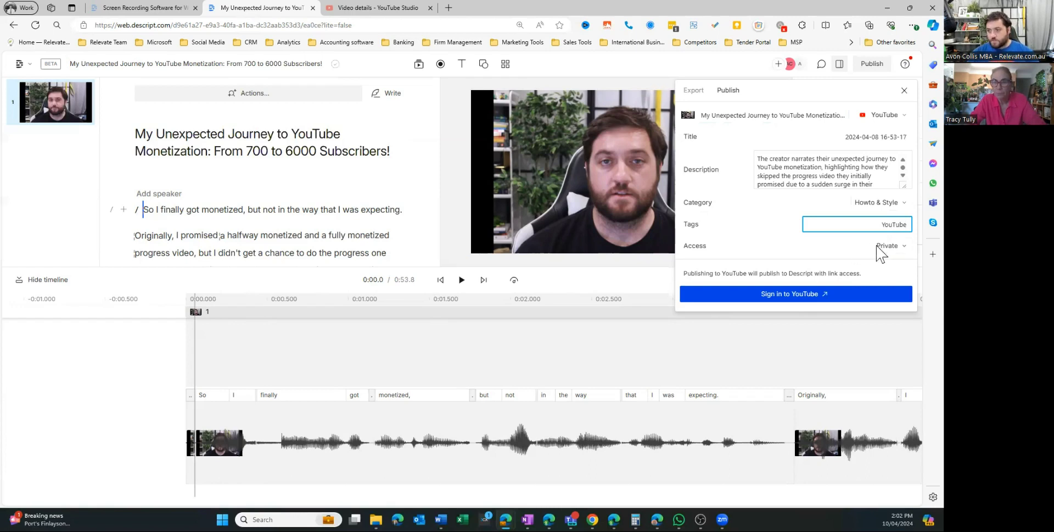
click(885, 246)
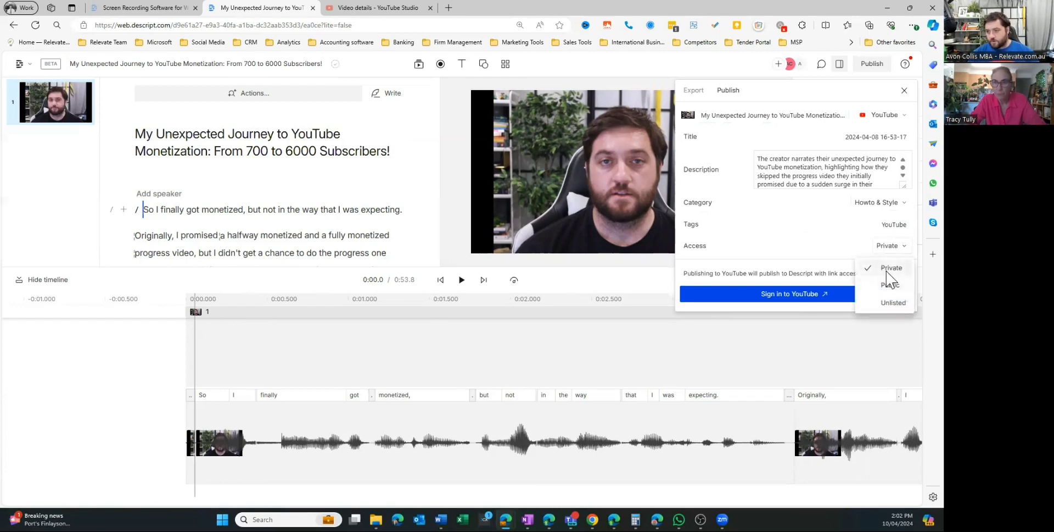
click(805, 301)
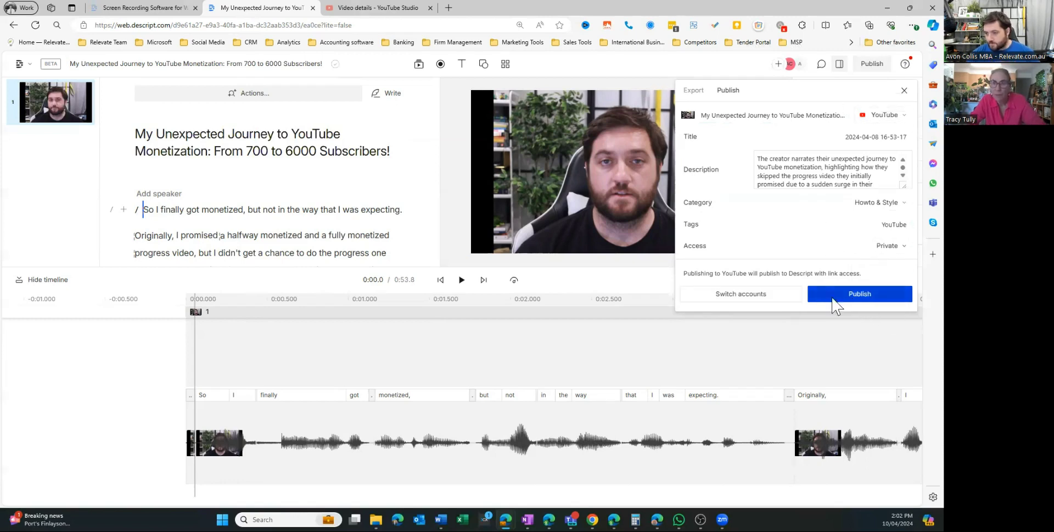
click(860, 295)
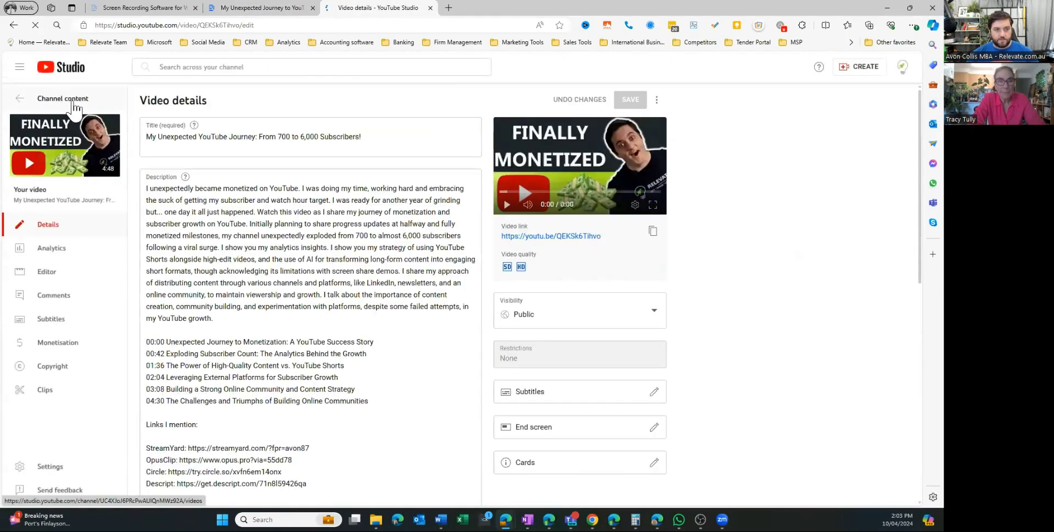
- Open and refresh the channel's content list in Studio, then return to the Descript project
click(108, 104)
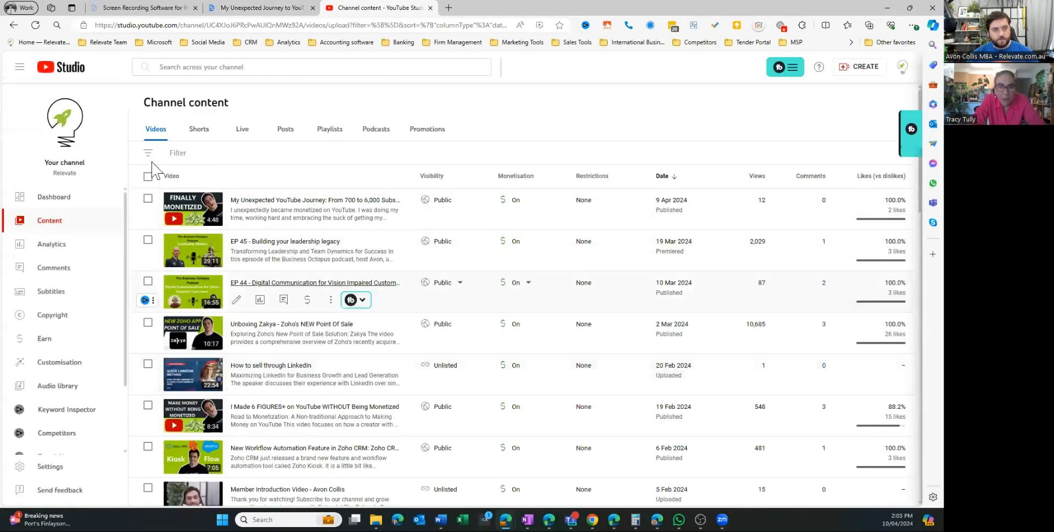
click(36, 25)
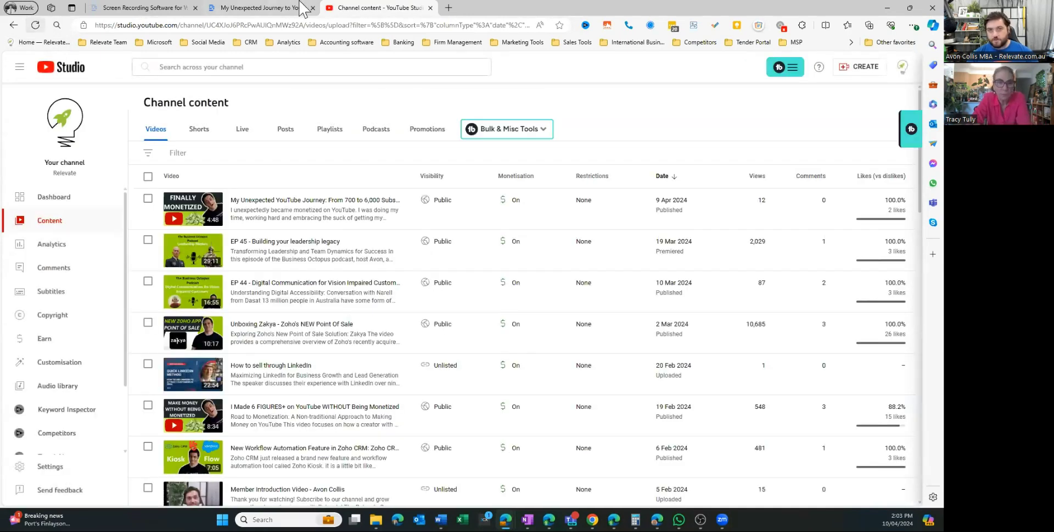
click(269, 8)
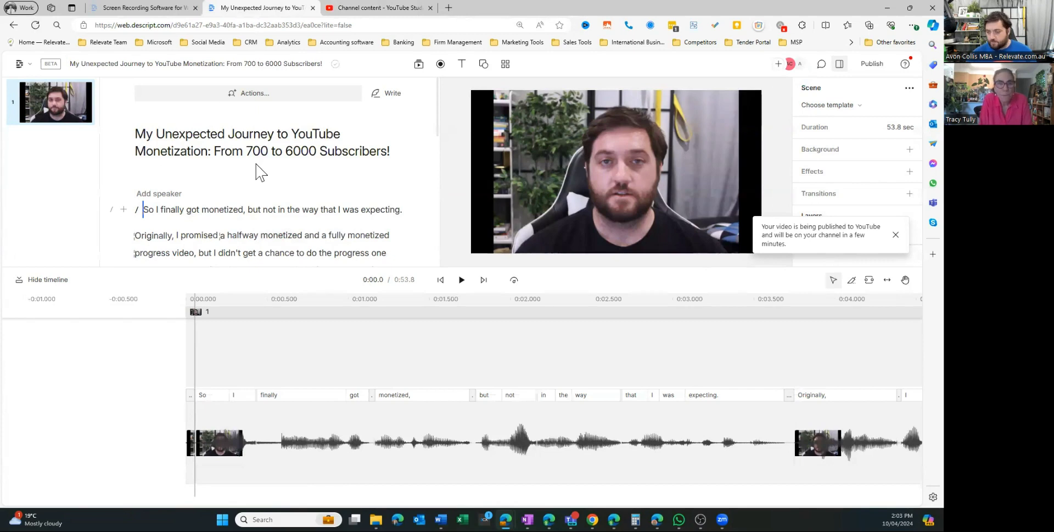
- Reload the Studio content list twice looking for the upload, ending back in Descript
key(ctrl+Tab)
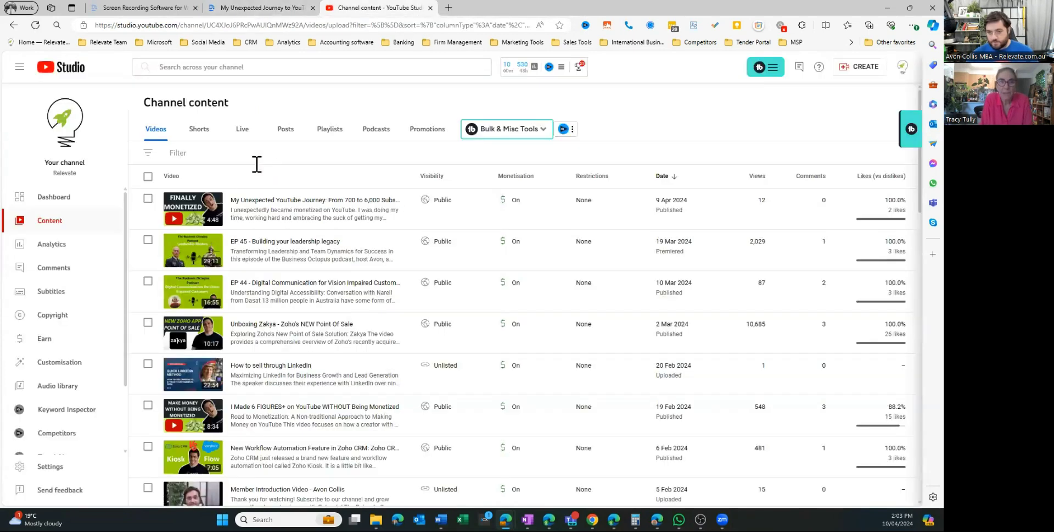
click(57, 25)
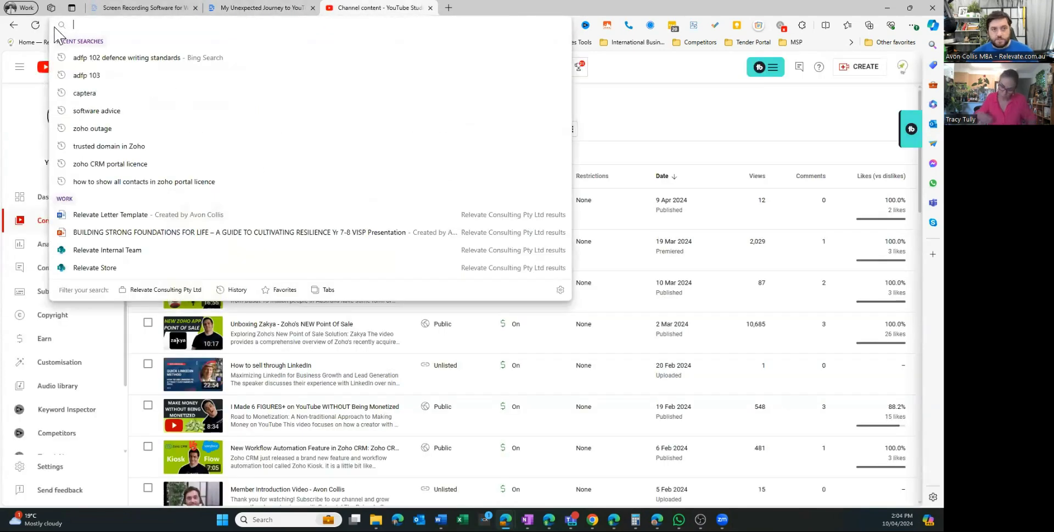
click(35, 25)
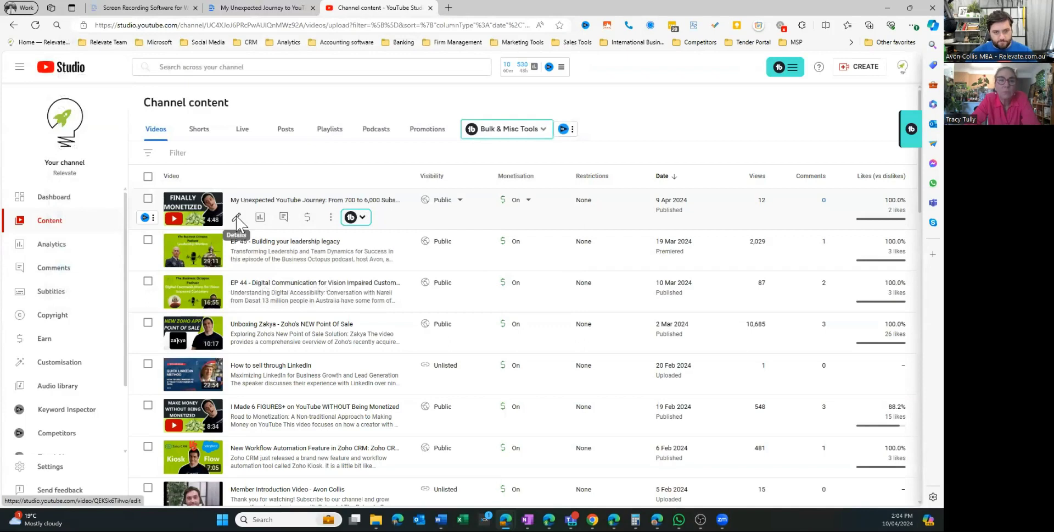
click(237, 218)
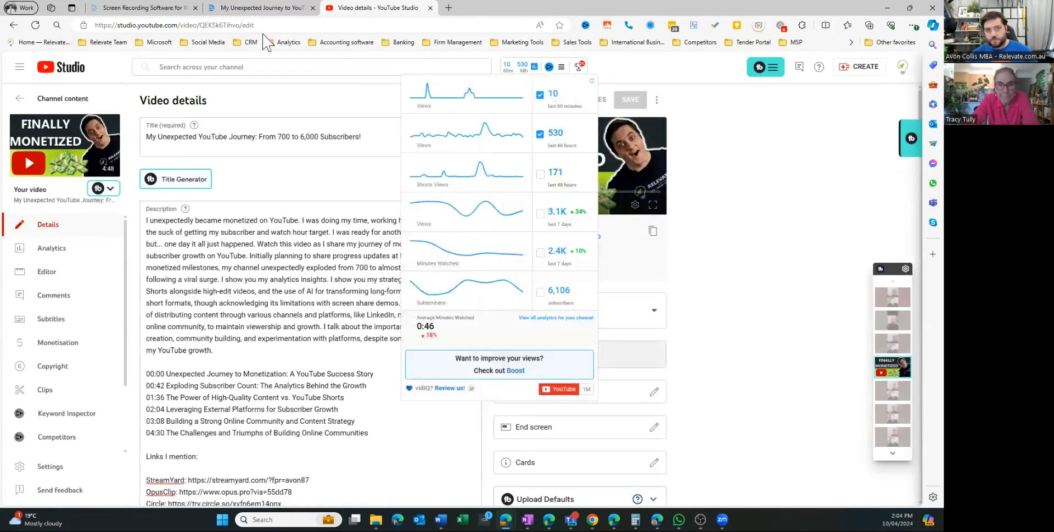
click(236, 8)
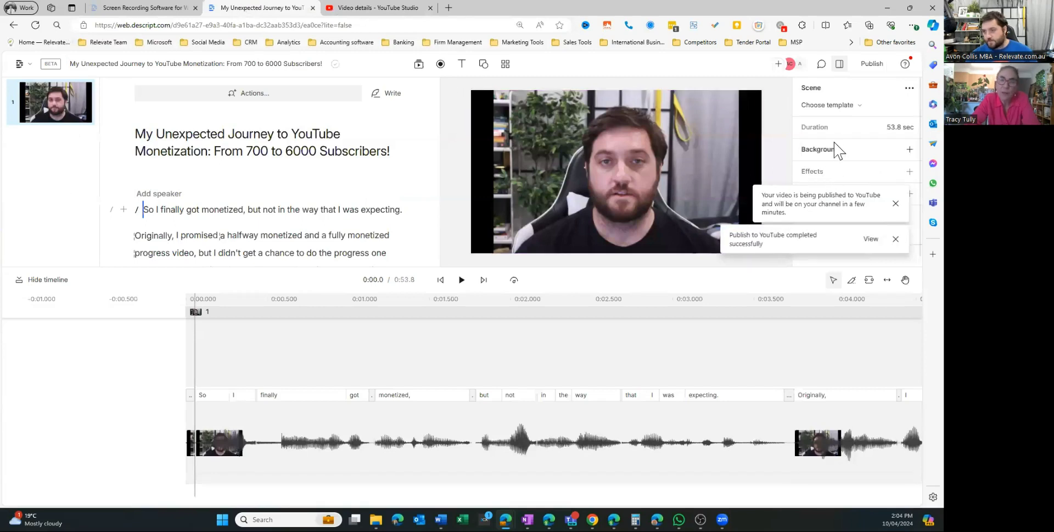
click(379, 7)
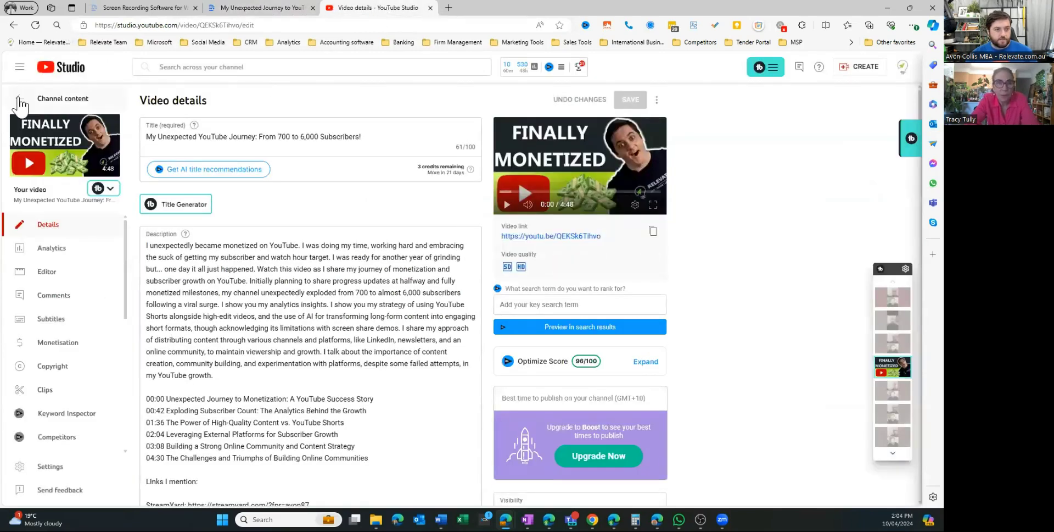
click(83, 99)
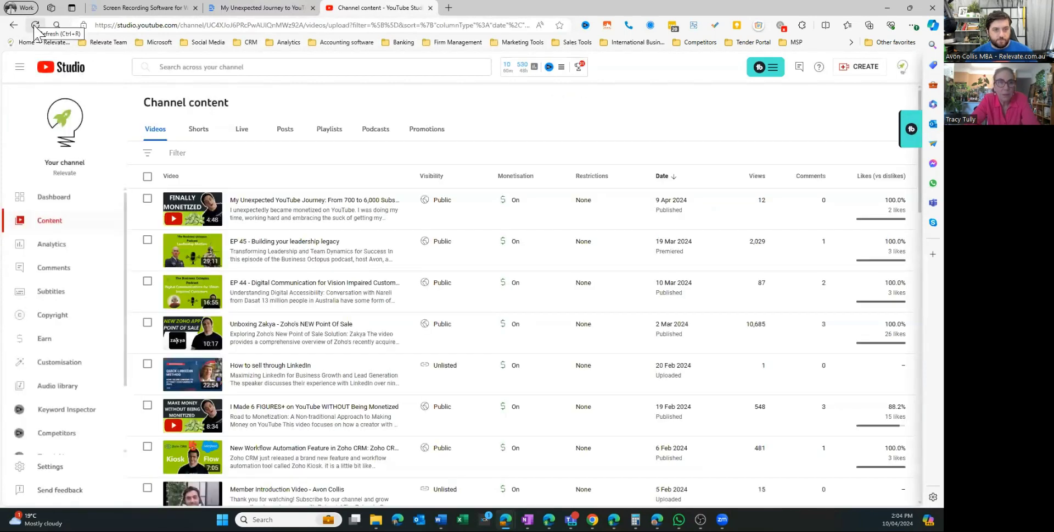
click(35, 25)
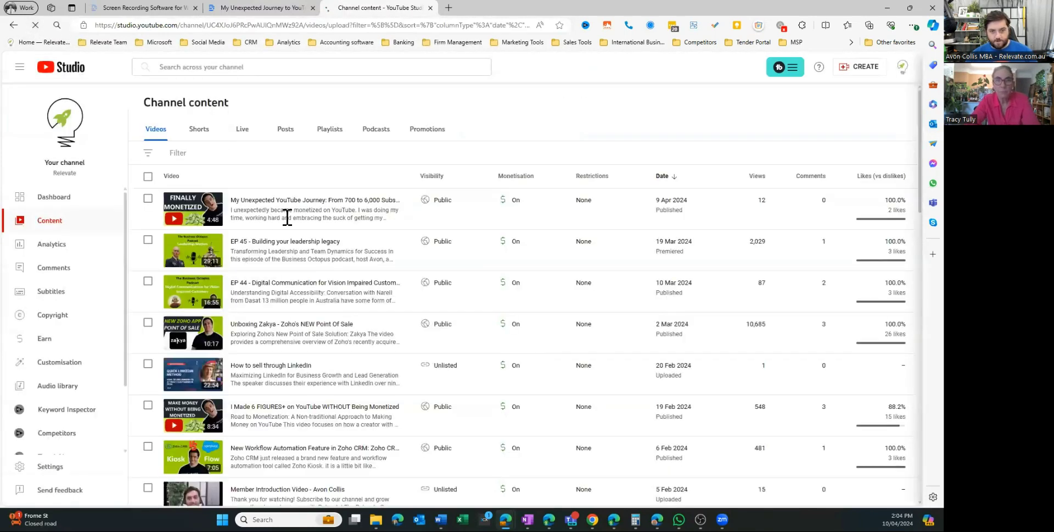
click(237, 217)
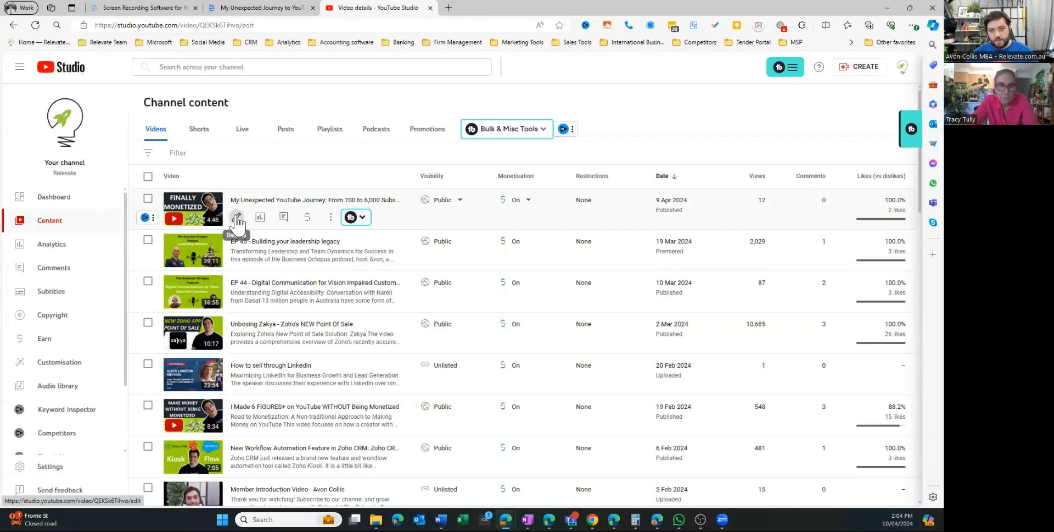
key(ctrl+shift+Tab)
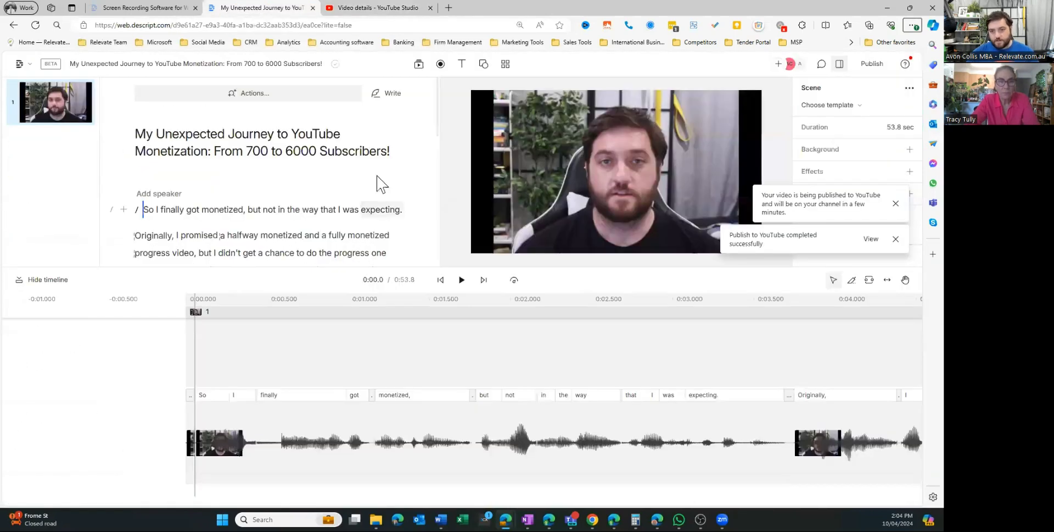
click(872, 240)
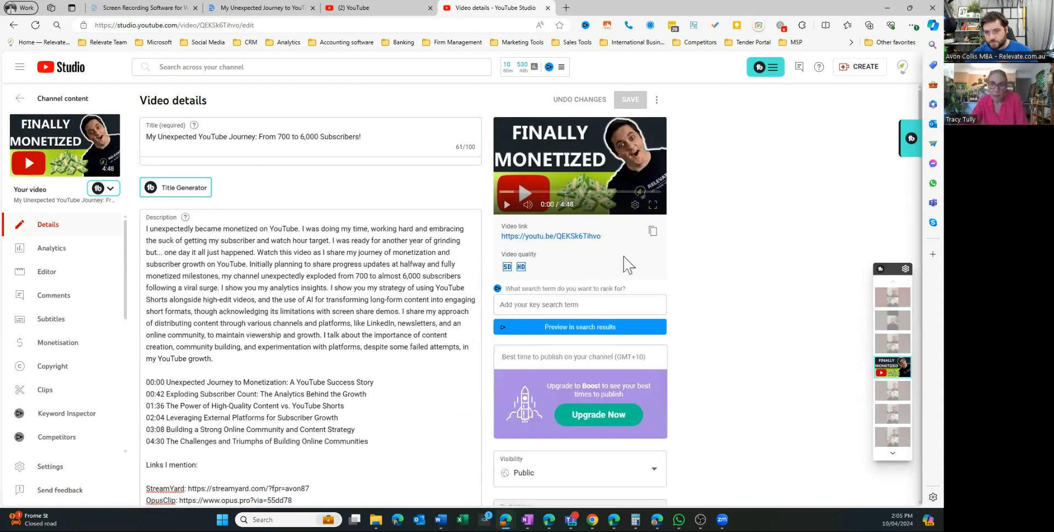
click(392, 8)
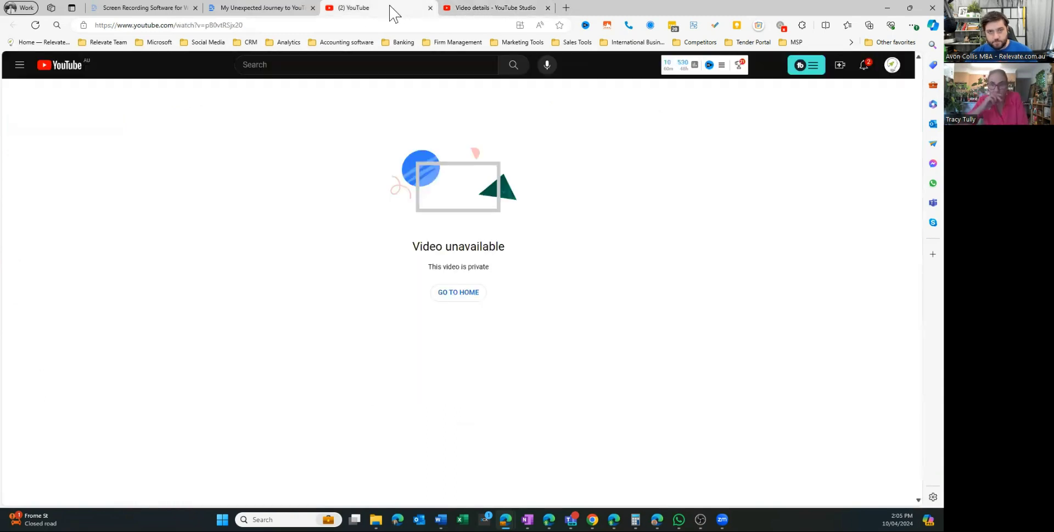
click(430, 8)
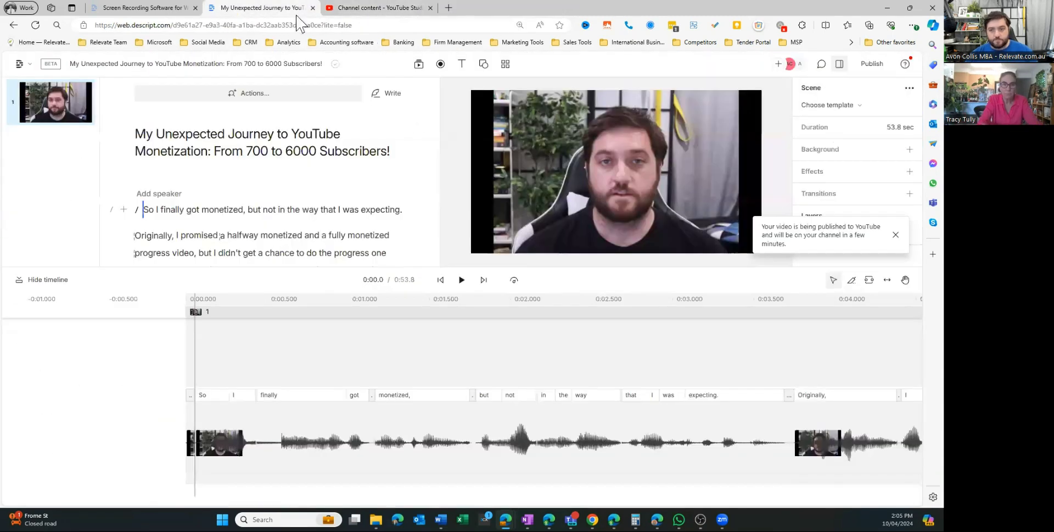
- Check the Descript publish destination, then switch YouTube Studio to the second channel
click(867, 65)
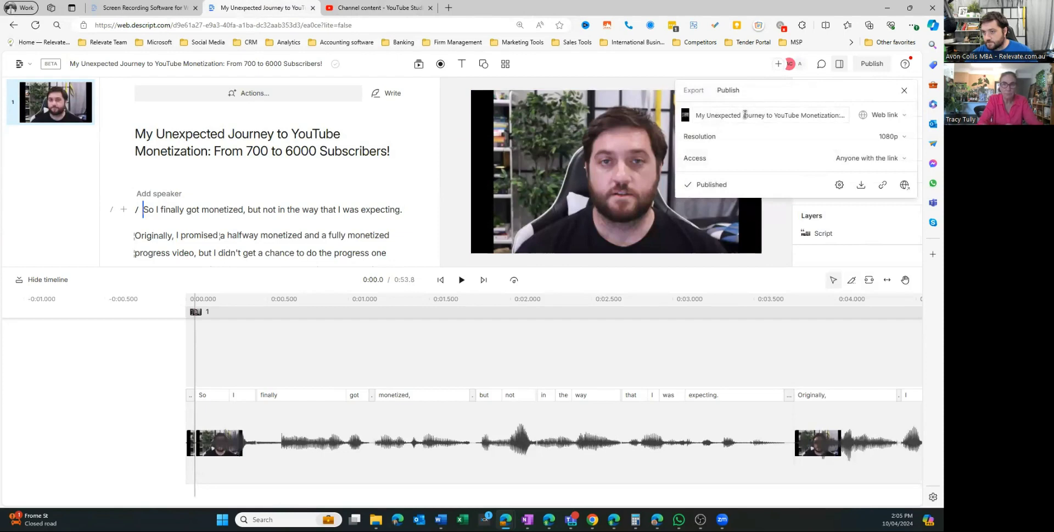
click(894, 117)
key(ctrl+Tab)
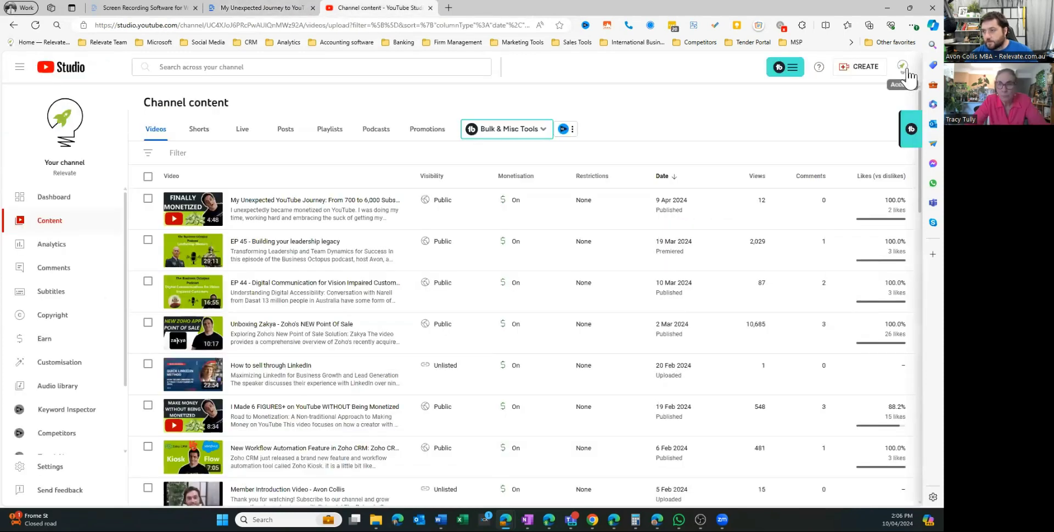
click(903, 67)
click(824, 82)
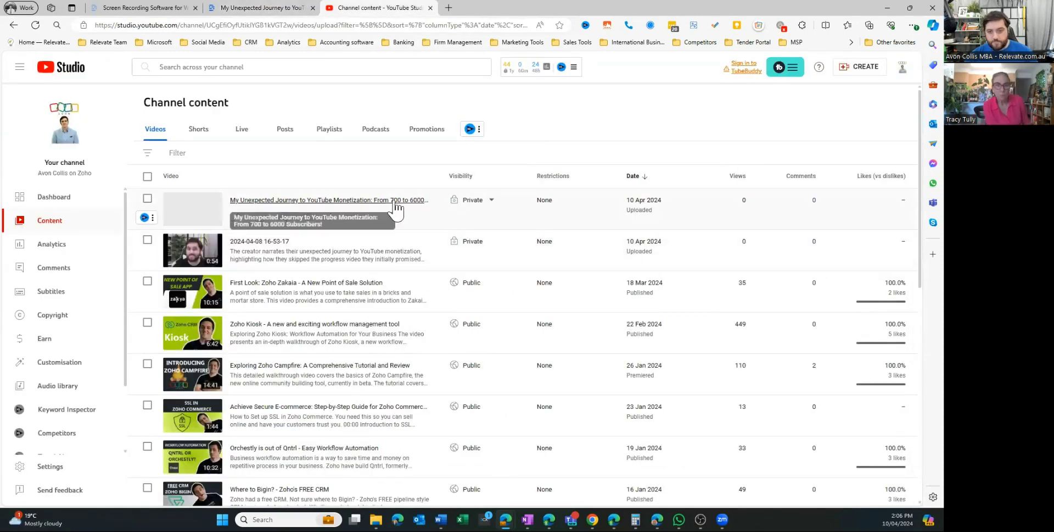
- Open the new private 0:54 upload's details and review its AI description and chapters
click(207, 215)
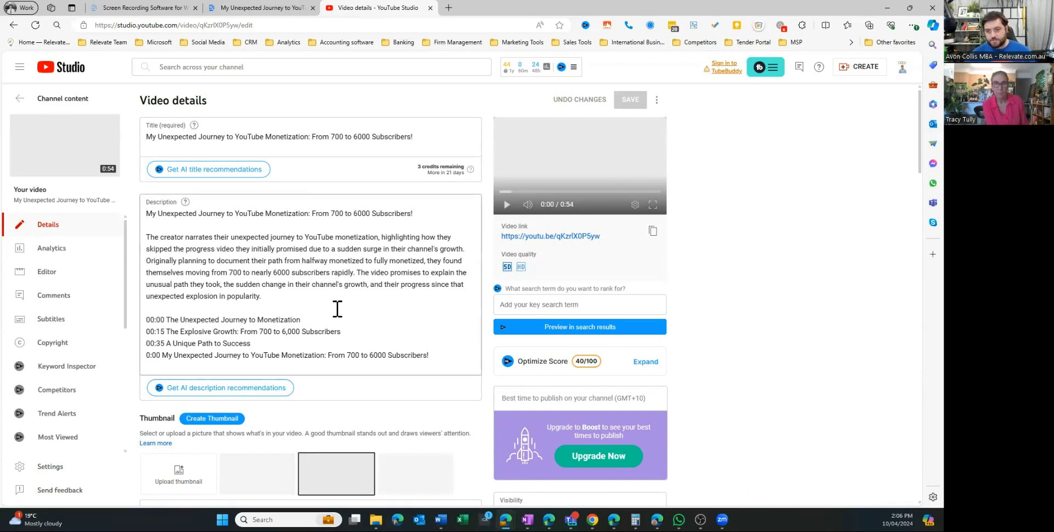
scroll(387, 306, down, 1)
scroll(383, 305, up, 1)
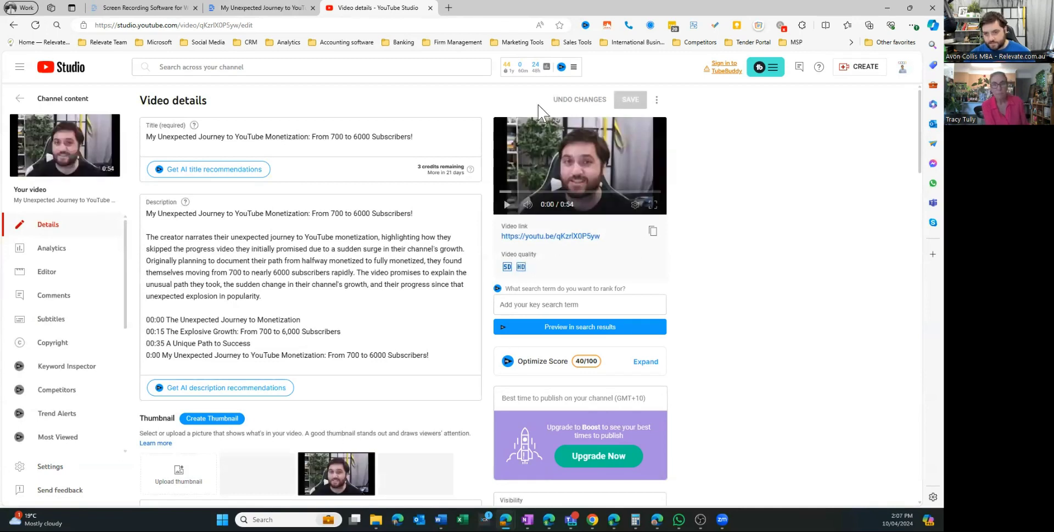
scroll(840, 242, down, 3)
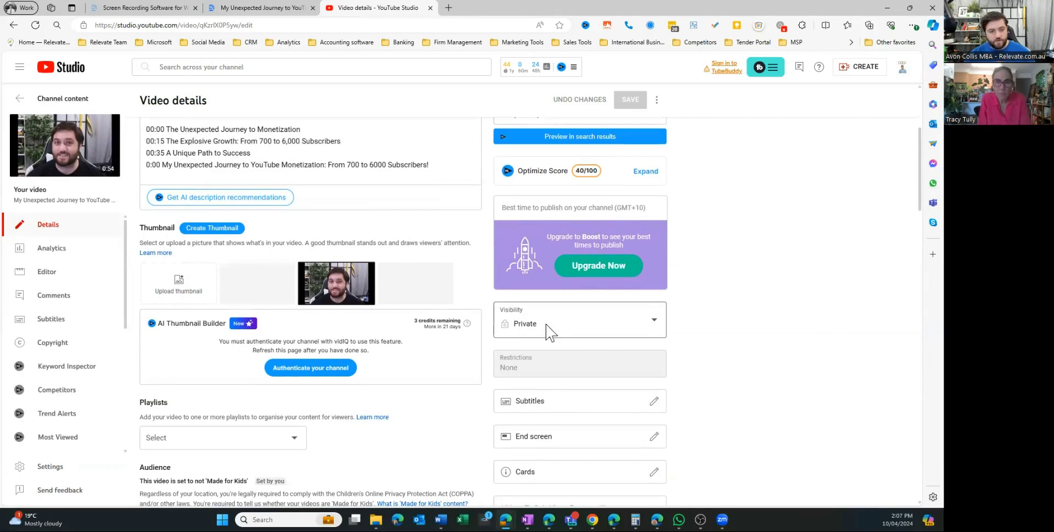
scroll(549, 332, down, 1)
scroll(549, 332, down, 1)
scroll(215, 273, down, 4)
scroll(211, 274, up, 6)
scroll(211, 274, up, 3)
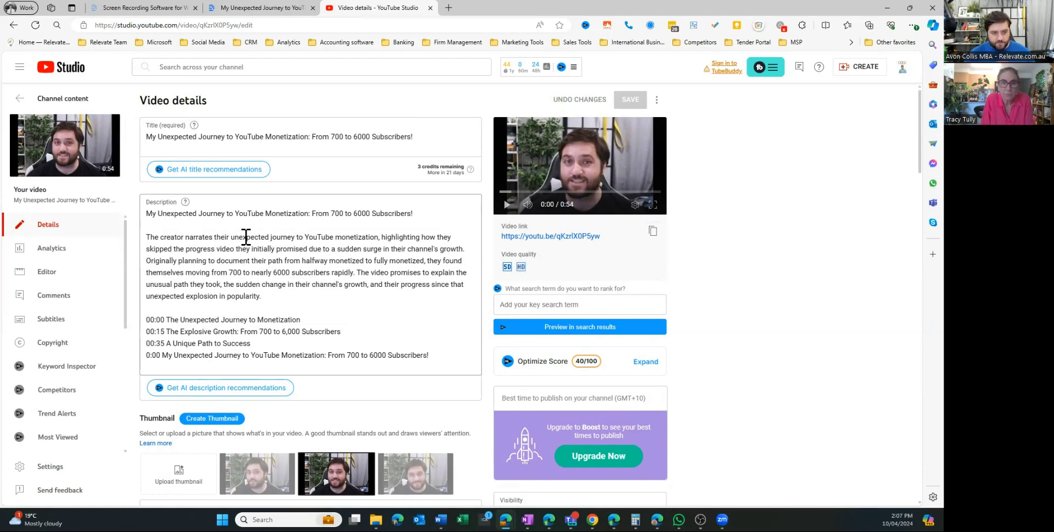
- Replace 'The creator narrates their' in the description with 'Follow me and watch my'
drag(202, 237, 147, 213)
click(175, 236)
drag(230, 237, 151, 237)
text(Follow)
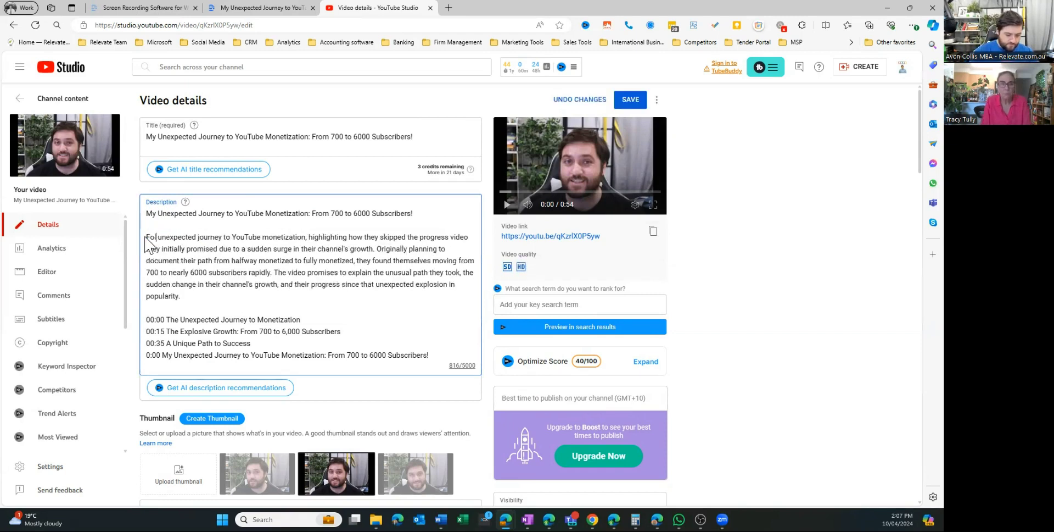
text( me and watch)
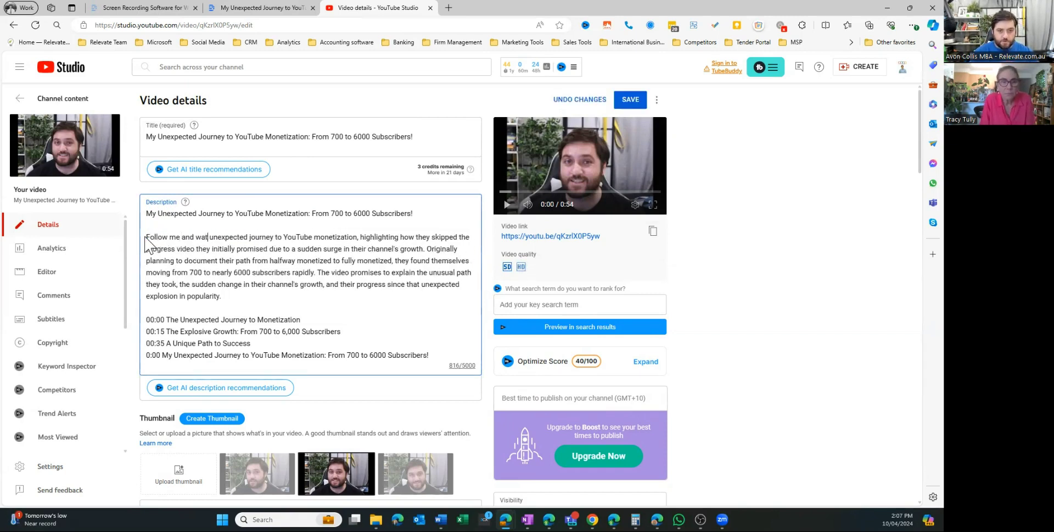
text( my)
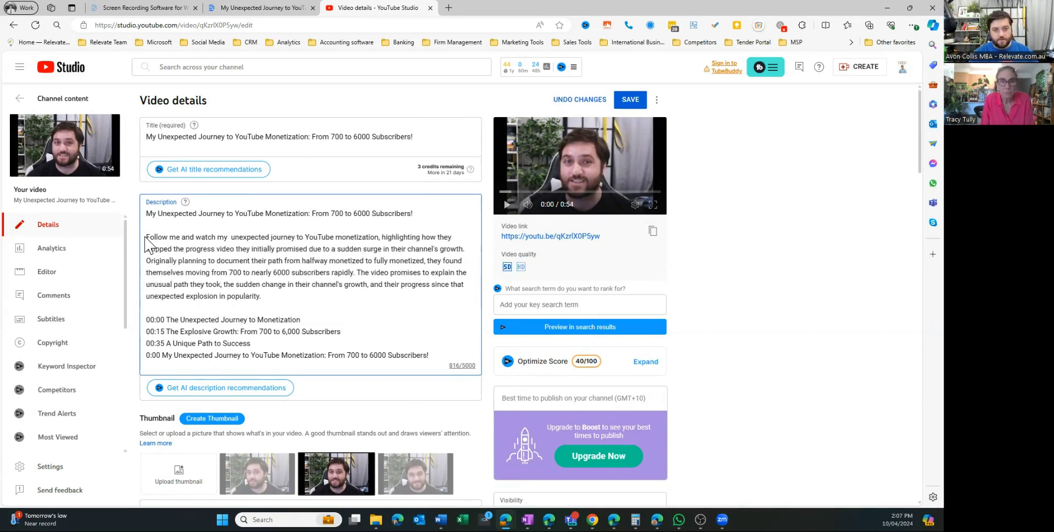
key(BackSpace)
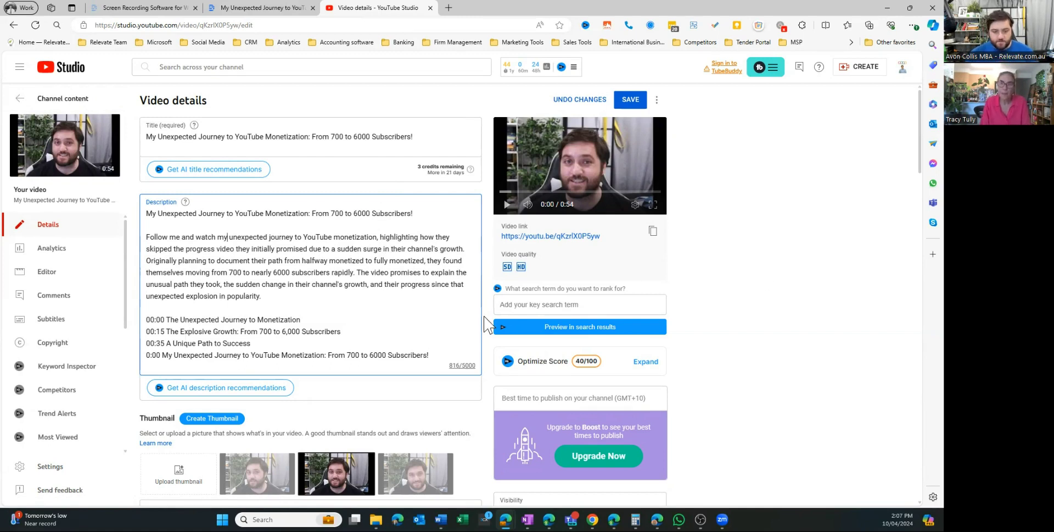
scroll(552, 334, down, 1)
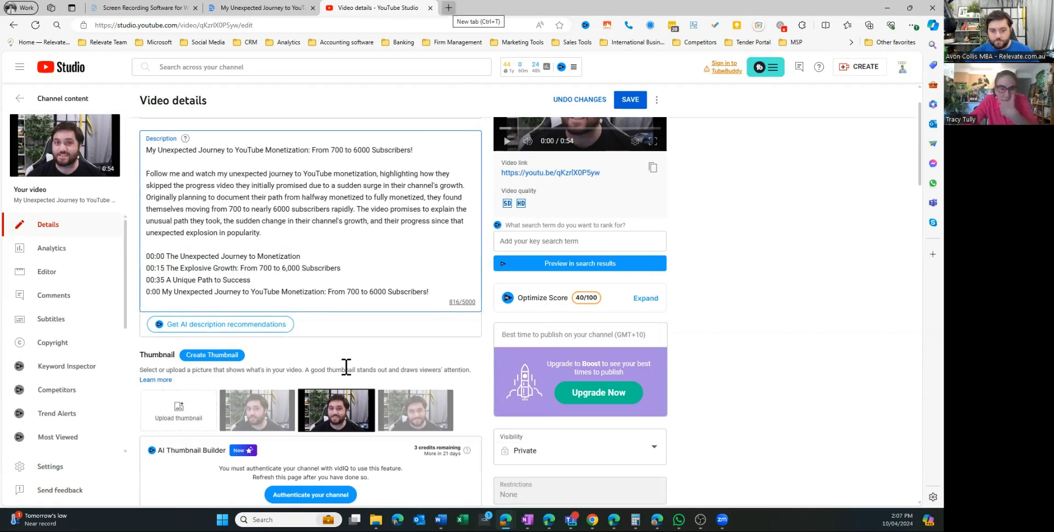
- Upload the FINALLY MONETIZED image as the video's custom thumbnail
click(181, 411)
click(203, 107)
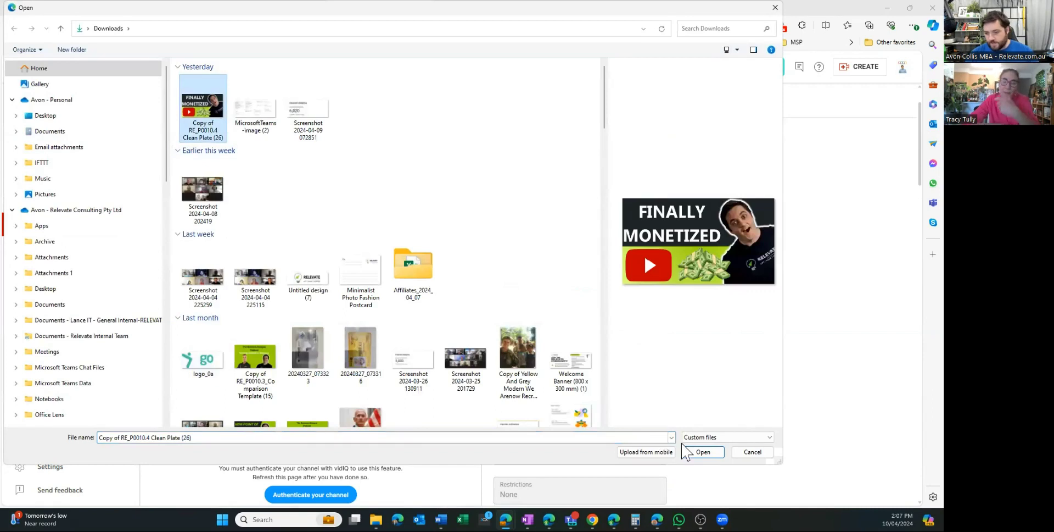
click(703, 451)
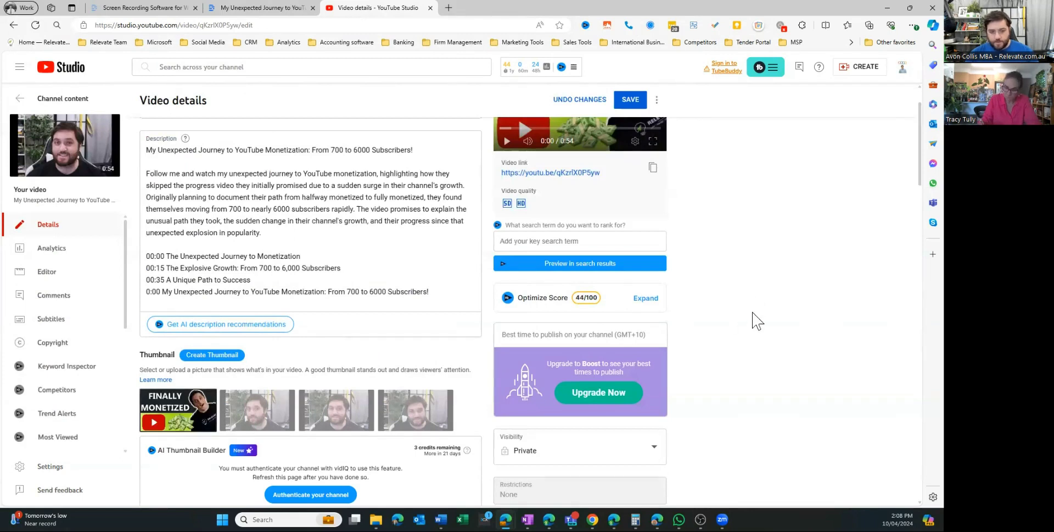
- Check the Playlists list and close it without adding the video to any playlist
scroll(758, 320, down, 5)
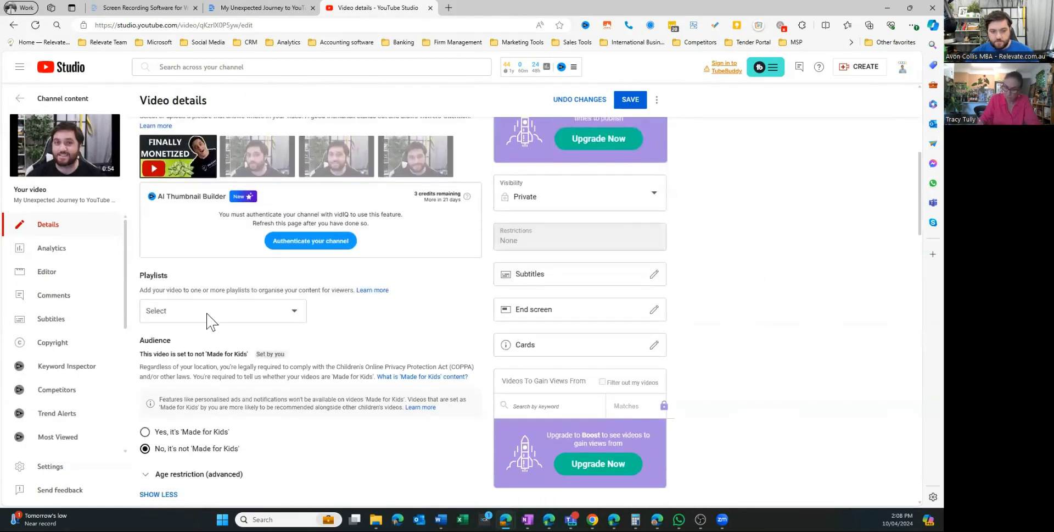
click(208, 313)
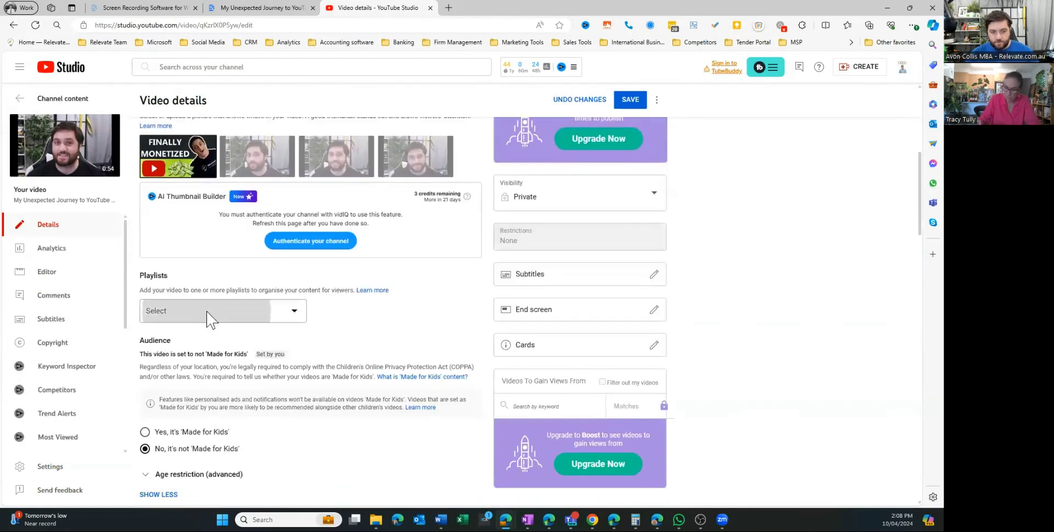
click(874, 329)
scroll(217, 265, down, 6)
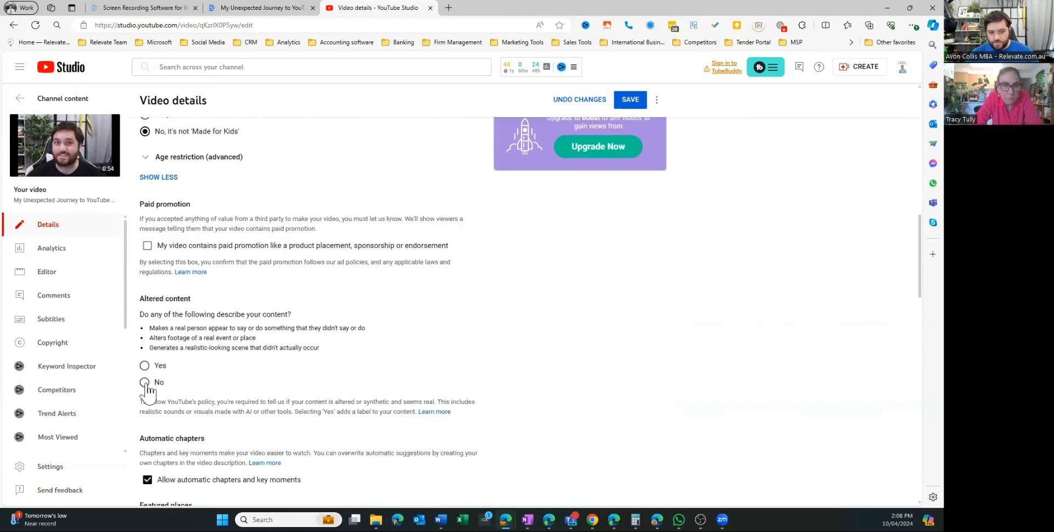
- Declare no altered content and replace the Descript tag with 'Youtube monetized'
click(145, 383)
scroll(287, 330, down, 8)
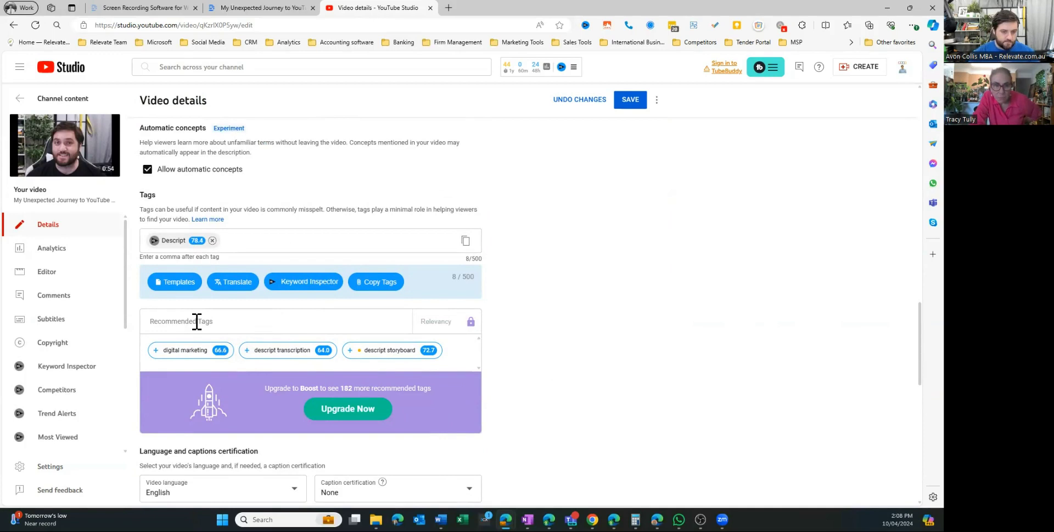
click(251, 236)
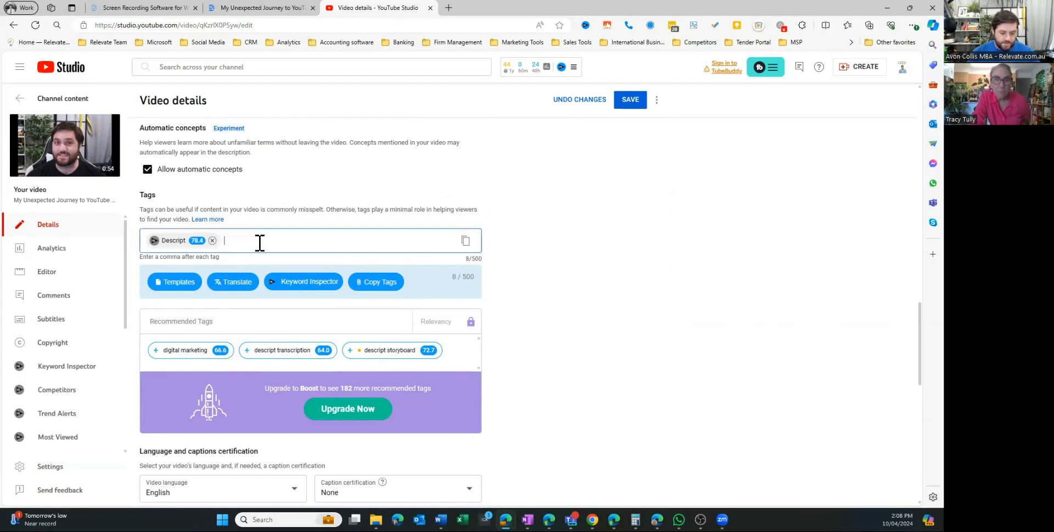
text(Youtube moneti)
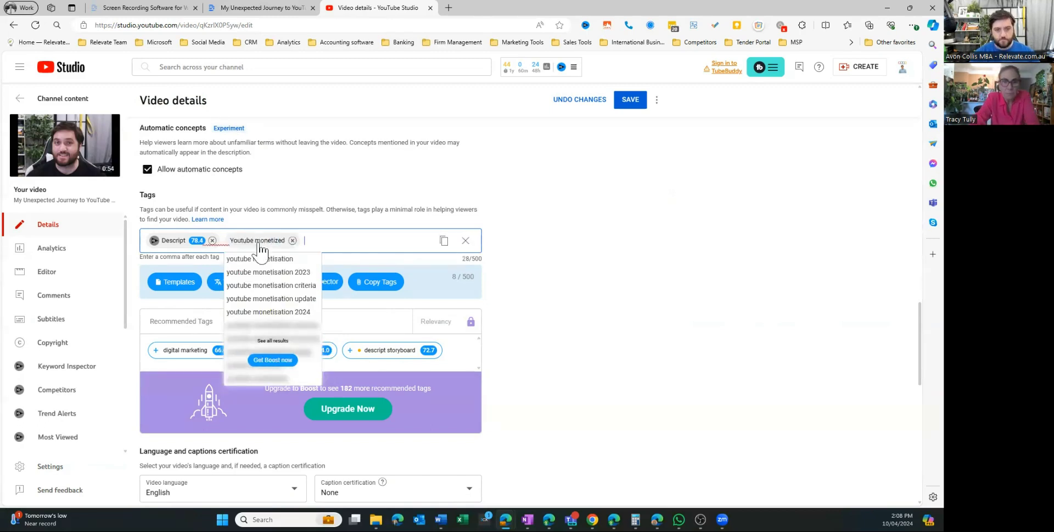
text(zed)
key(Return)
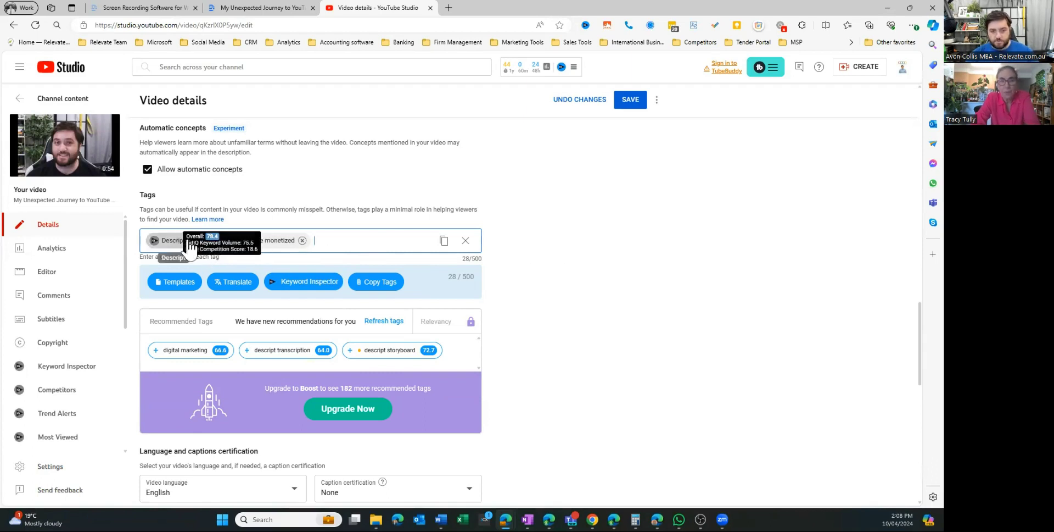
mouse_move(217, 250)
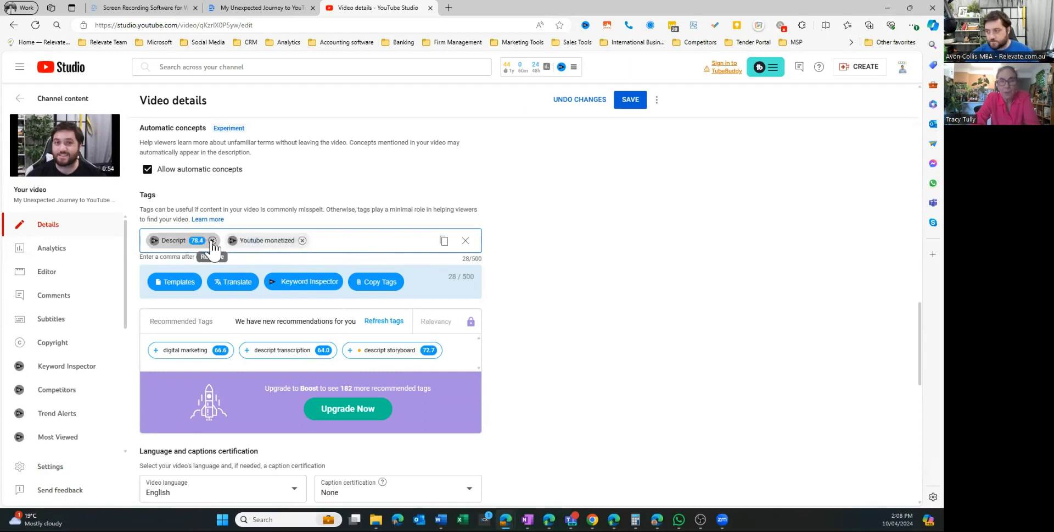
click(212, 240)
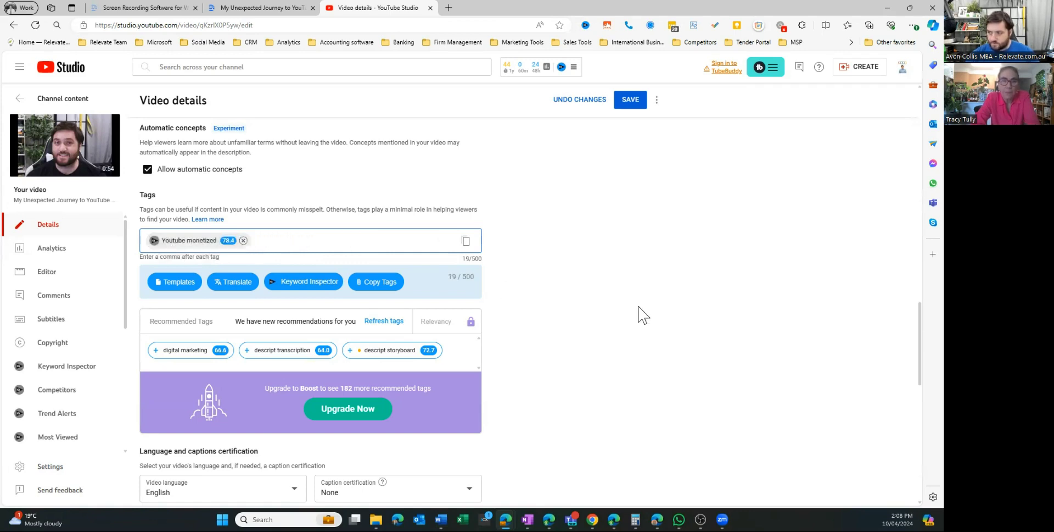
- Focus the video location field and review the remaining settings
scroll(614, 313, down, 5)
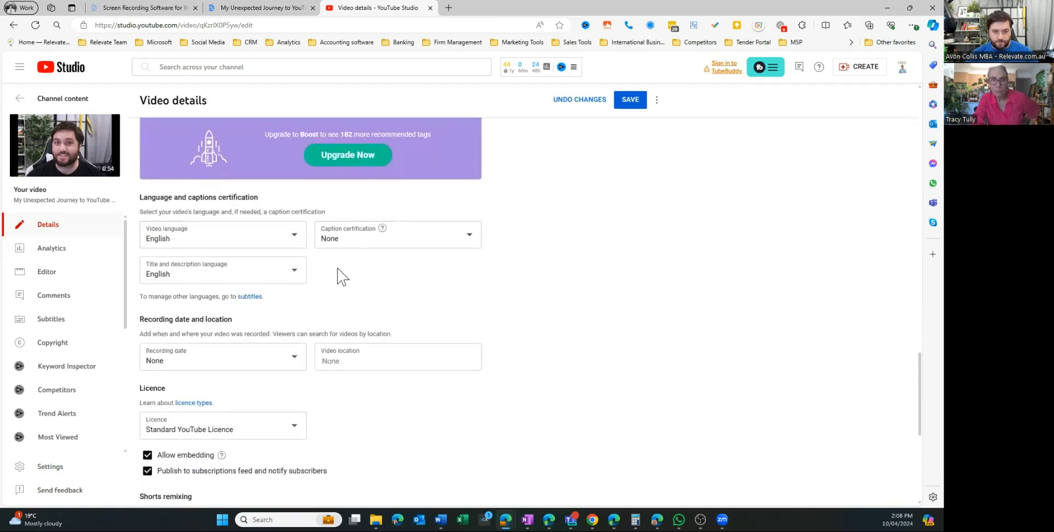
click(348, 360)
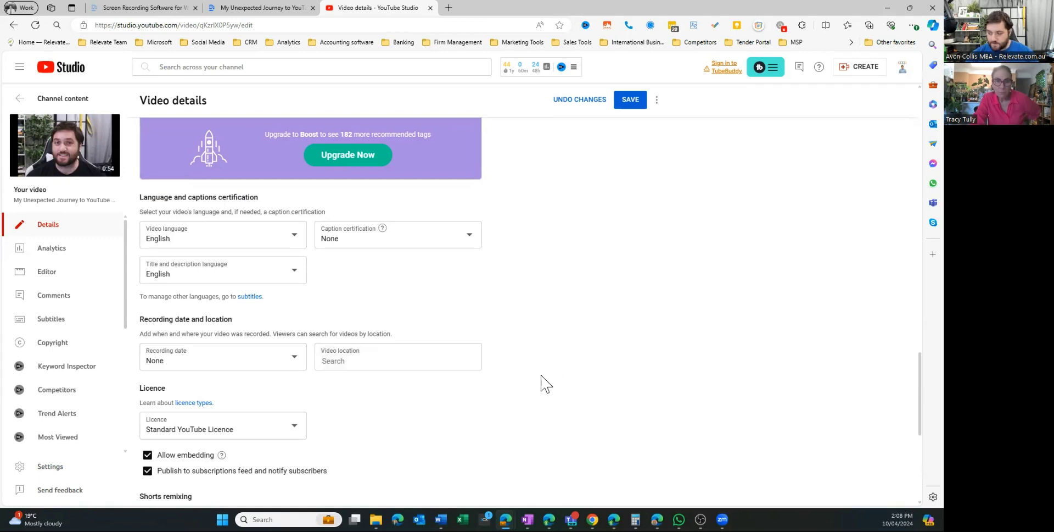
scroll(467, 324, down, 3)
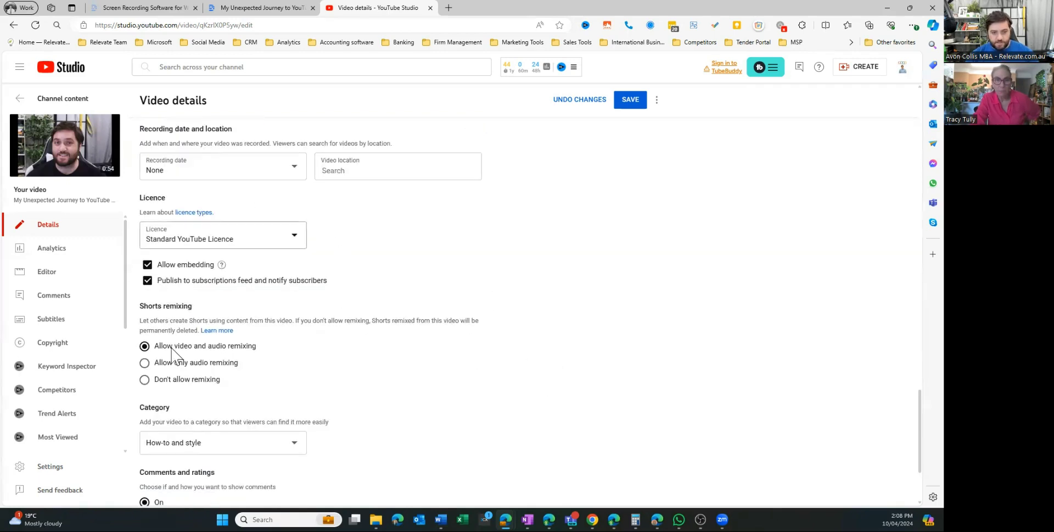
scroll(495, 324, down, 2)
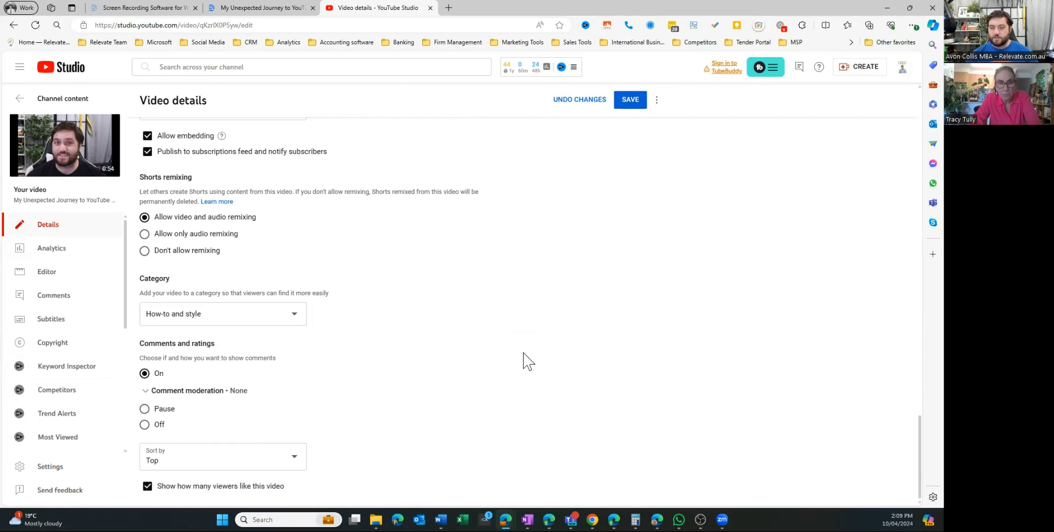
scroll(461, 296, up, 10)
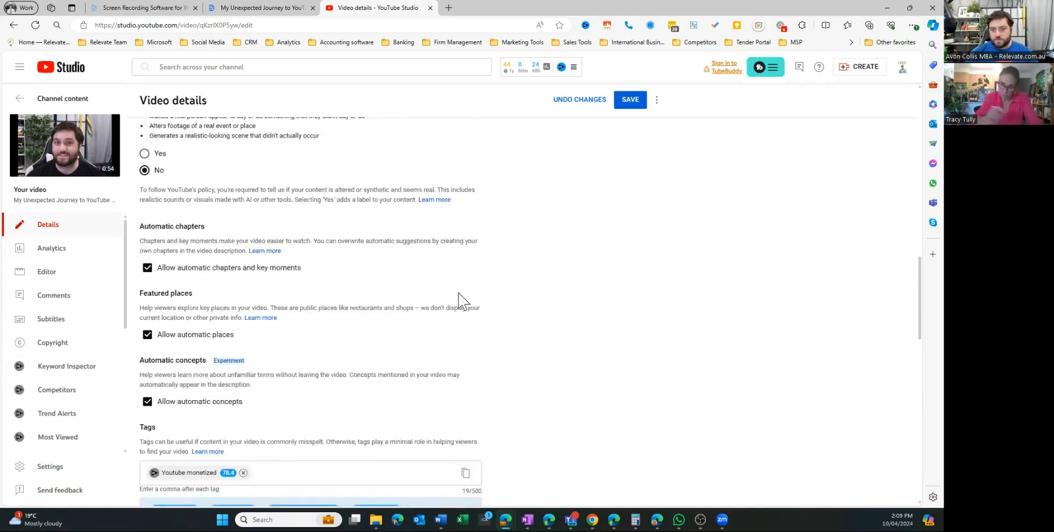
scroll(463, 301, up, 10)
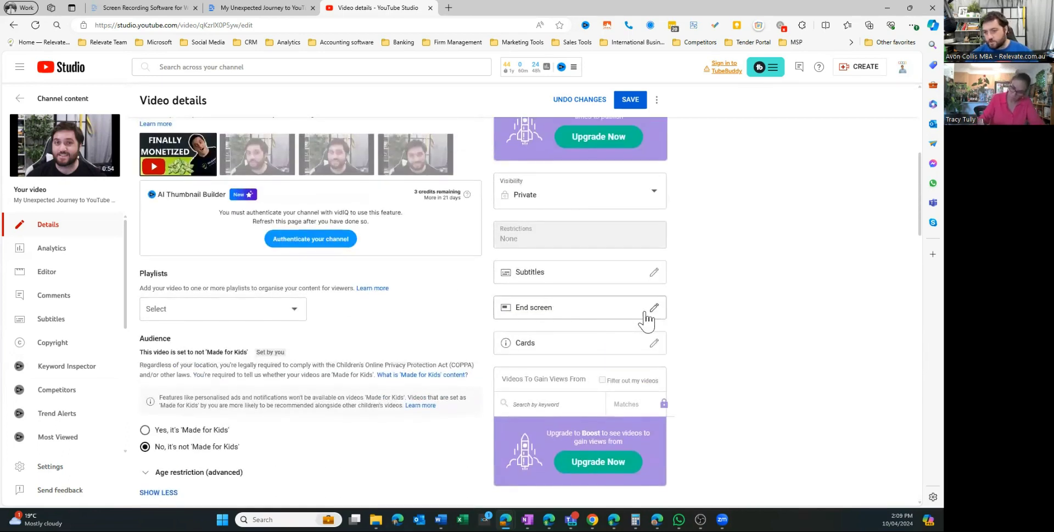
- Use the '1 video, 1 subscribe' template, remove Subscribe, start the video at 44:13, and save
click(651, 311)
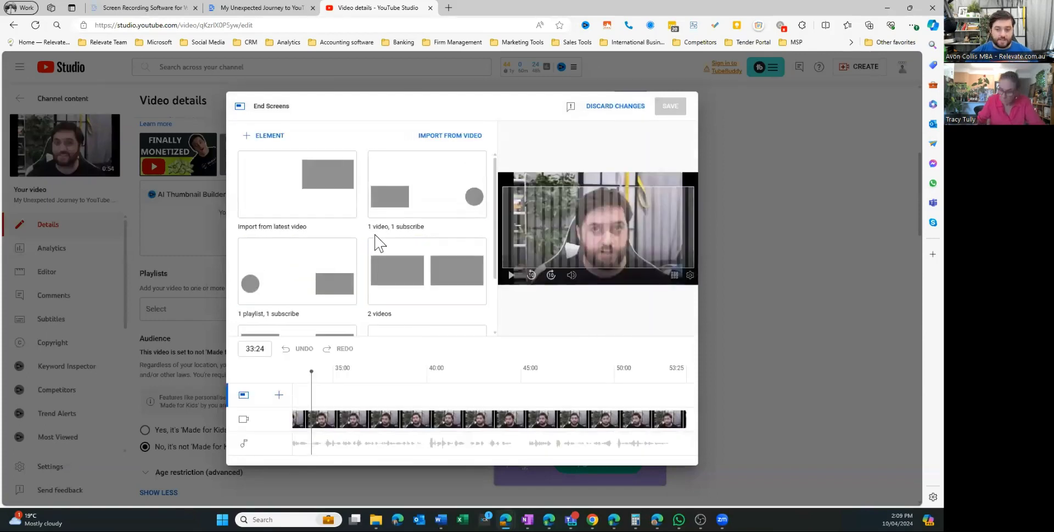
click(428, 189)
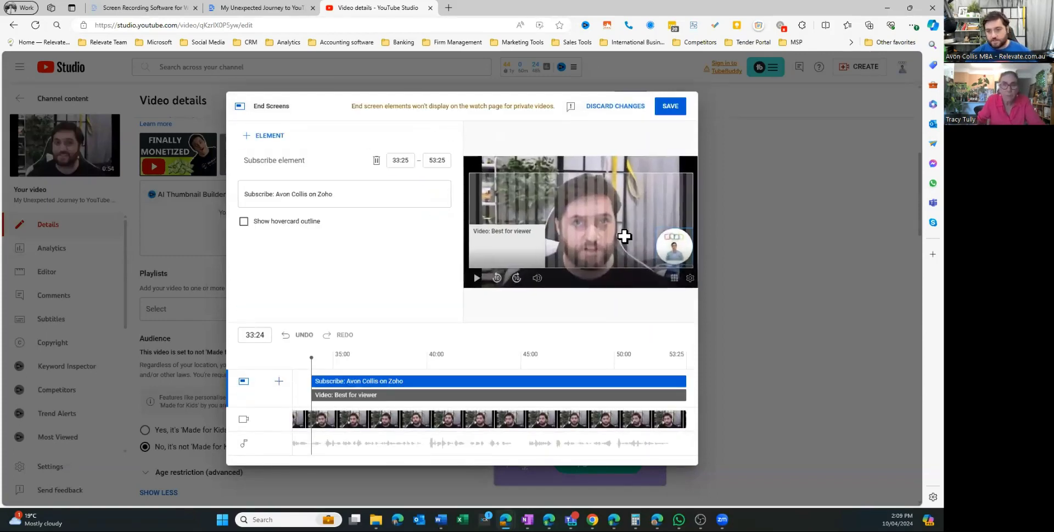
drag(533, 250, 502, 188)
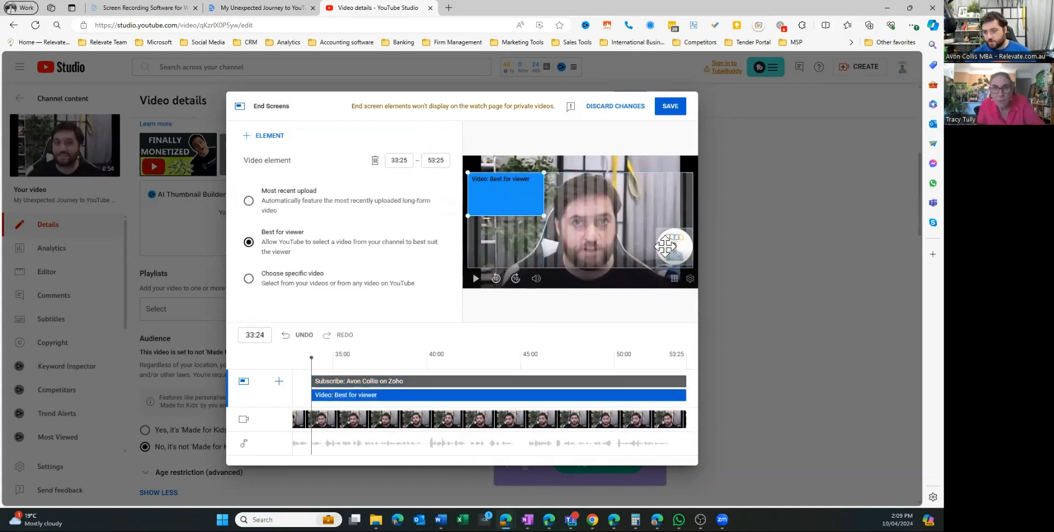
drag(673, 242, 668, 197)
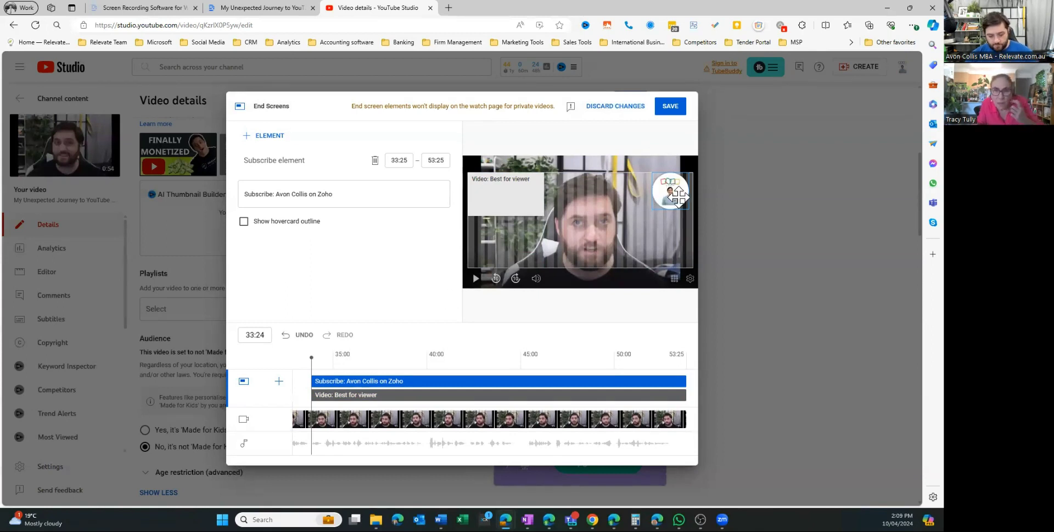
key(Delete)
click(482, 214)
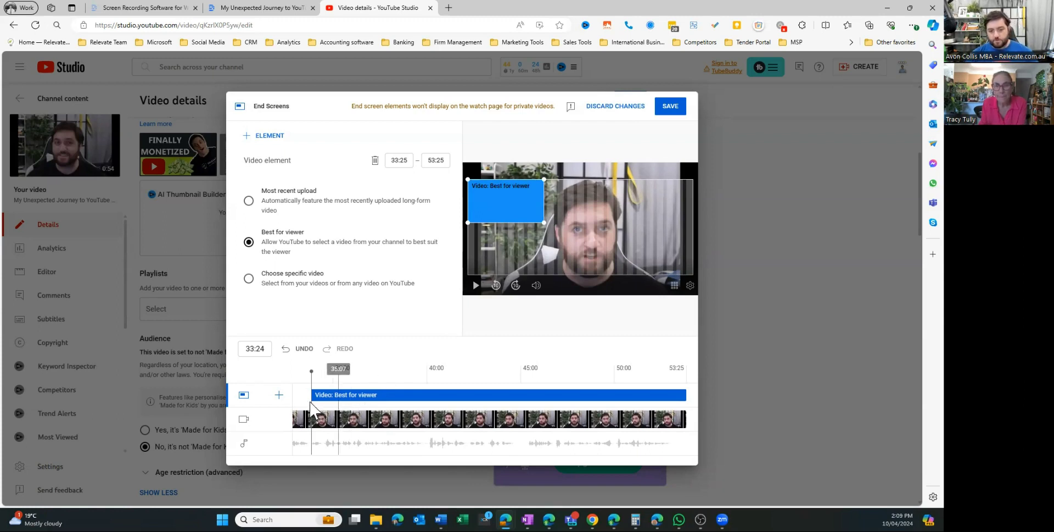
drag(313, 394, 508, 394)
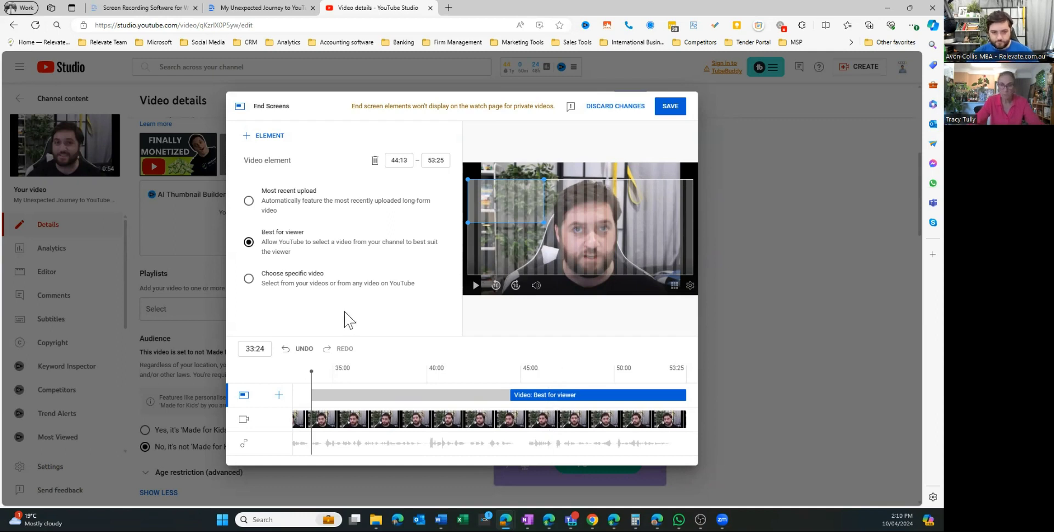
click(670, 106)
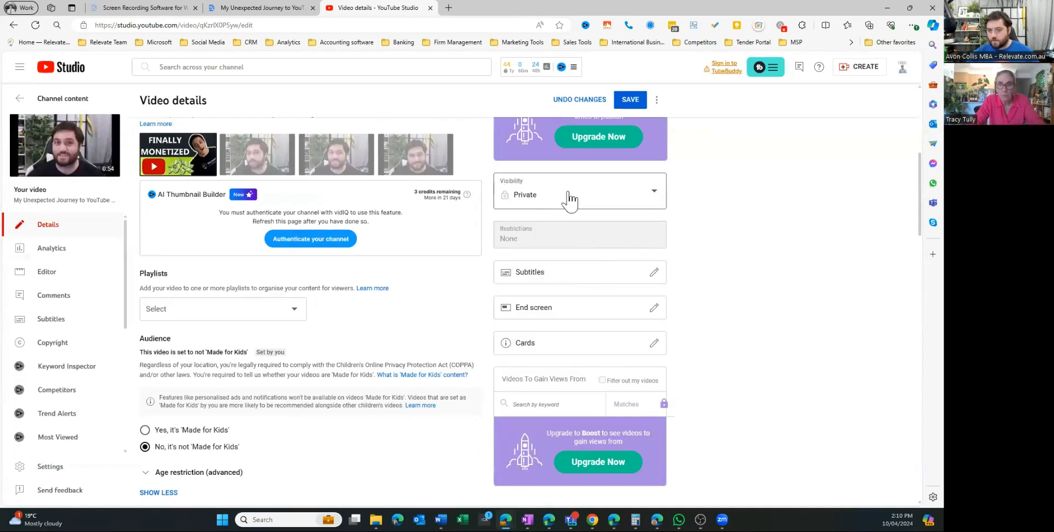
- Try Public visibility without applying it, then copy the video's link
click(661, 195)
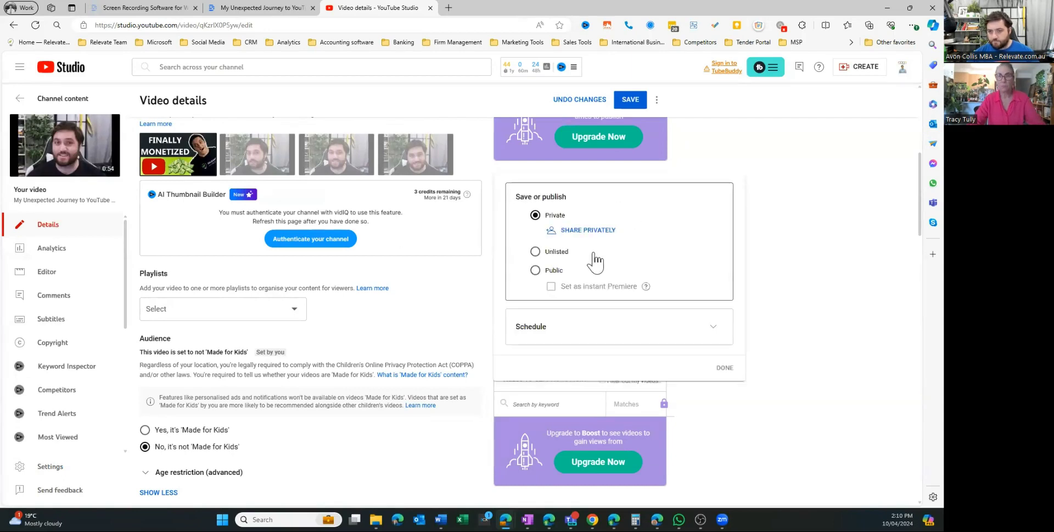
click(536, 270)
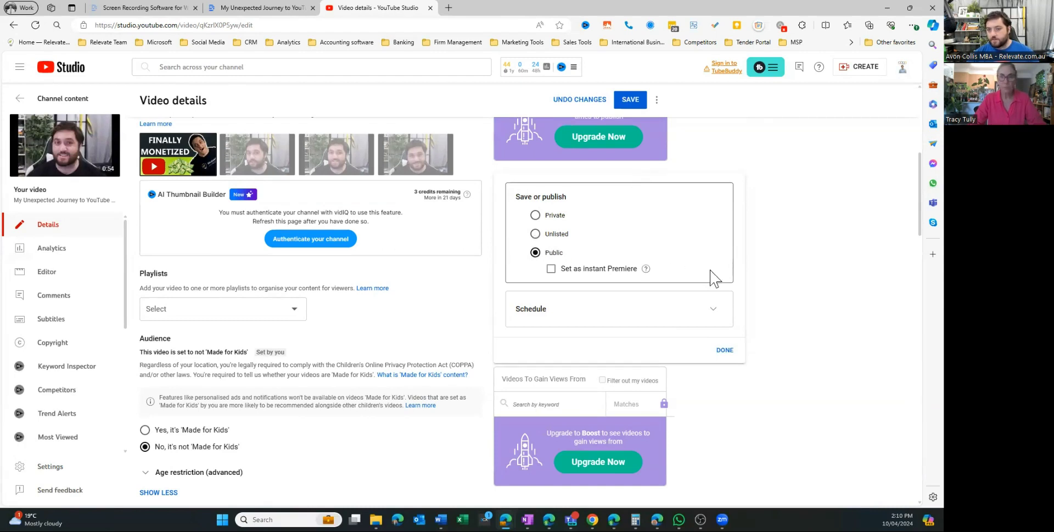
click(729, 254)
scroll(729, 255, up, 5)
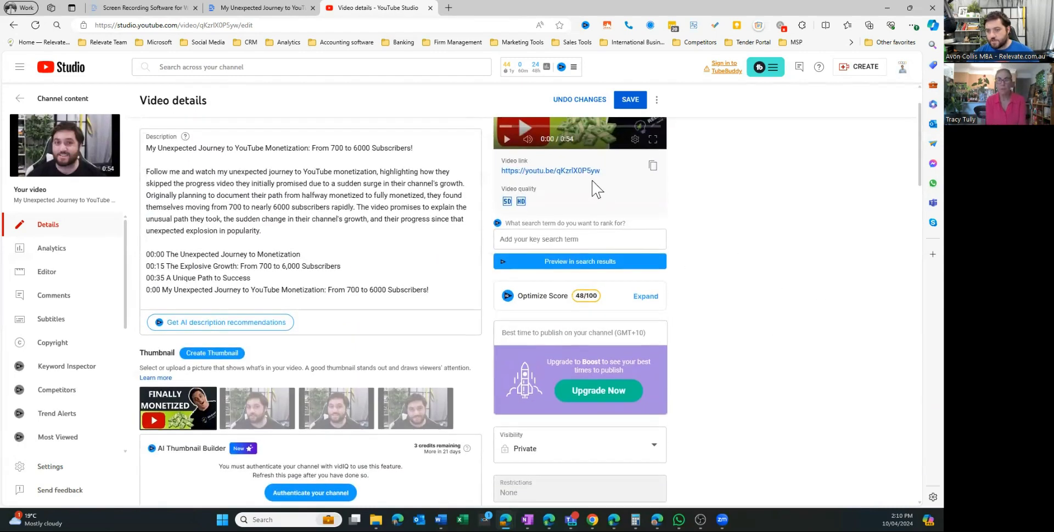
click(653, 165)
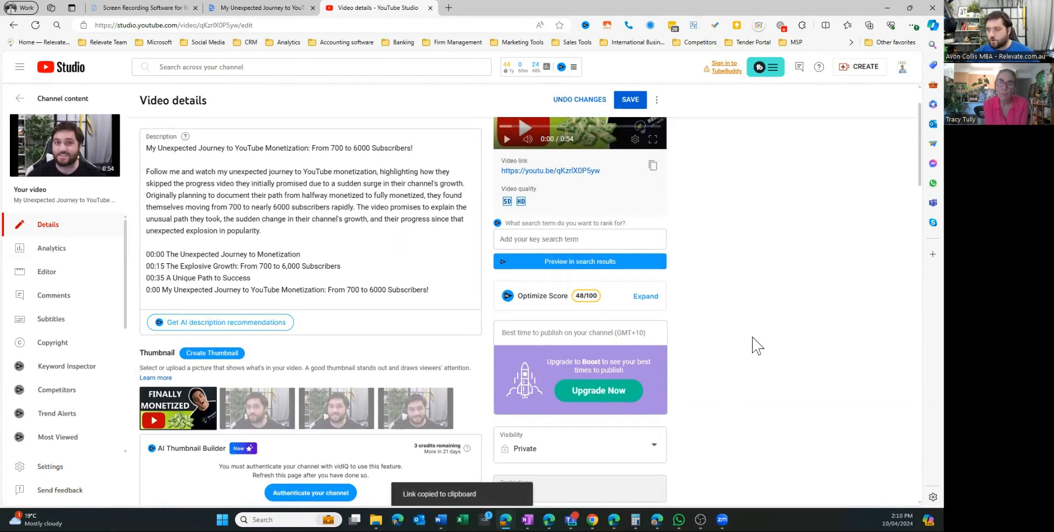
scroll(731, 354, down, 5)
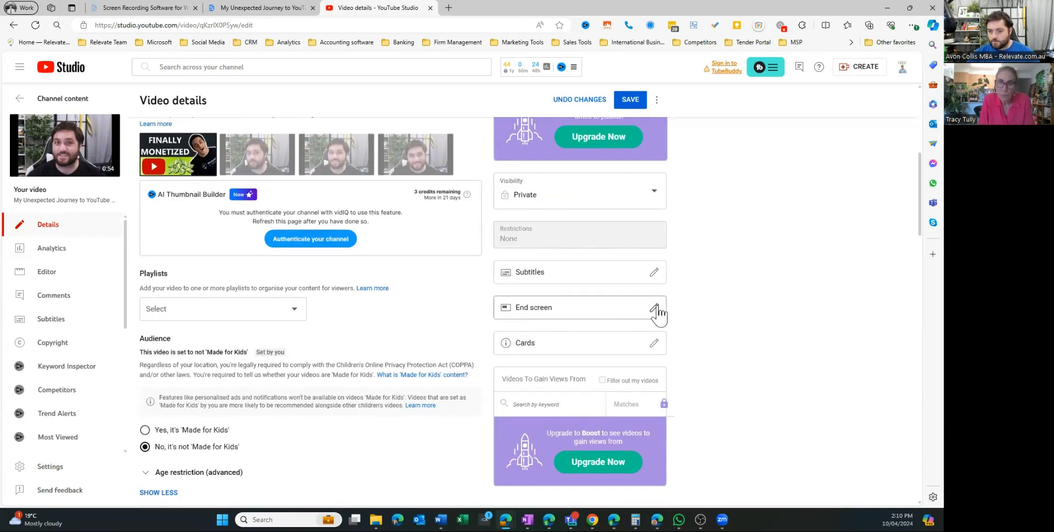
- Schedule the video to go public on 11 April 2024 at 00:00
click(631, 192)
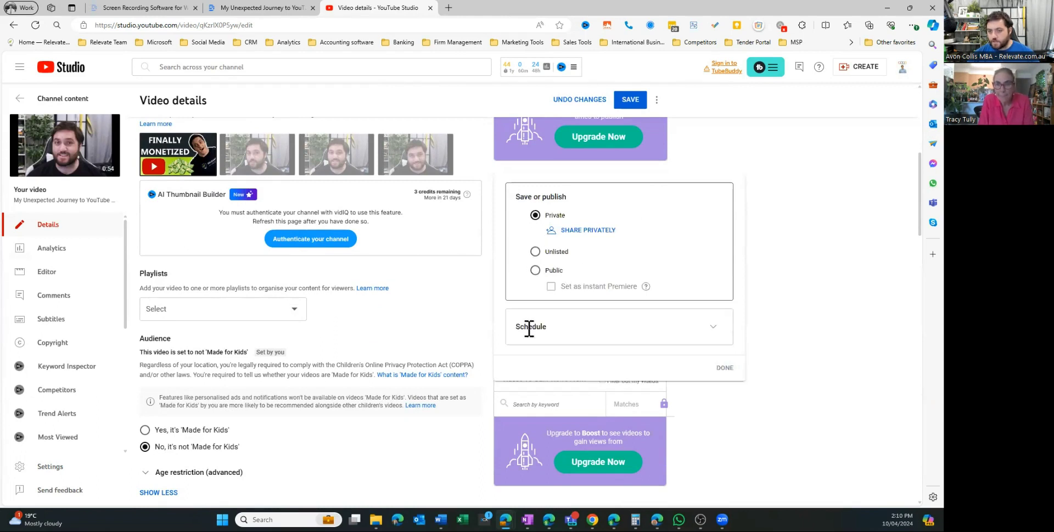
click(714, 330)
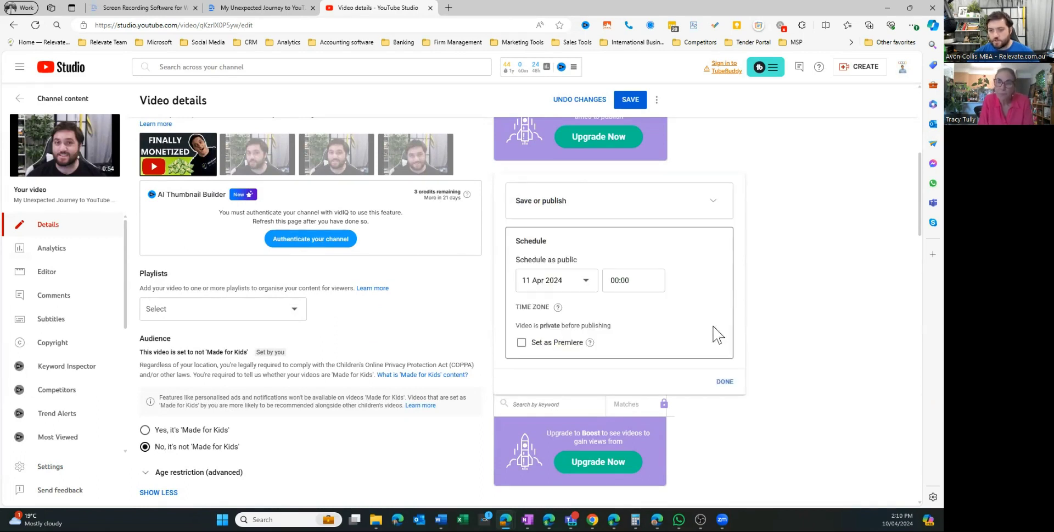
click(570, 290)
click(581, 354)
click(628, 283)
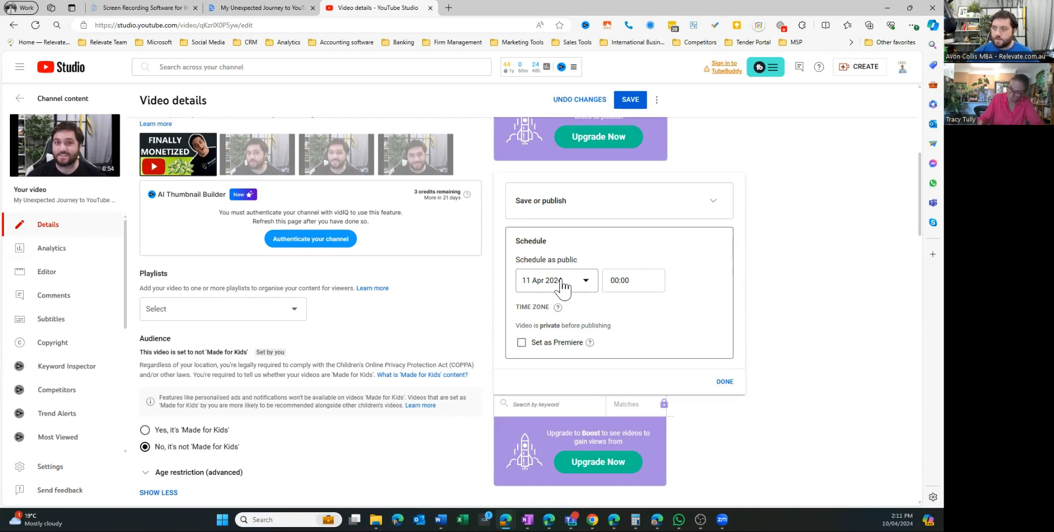
click(726, 383)
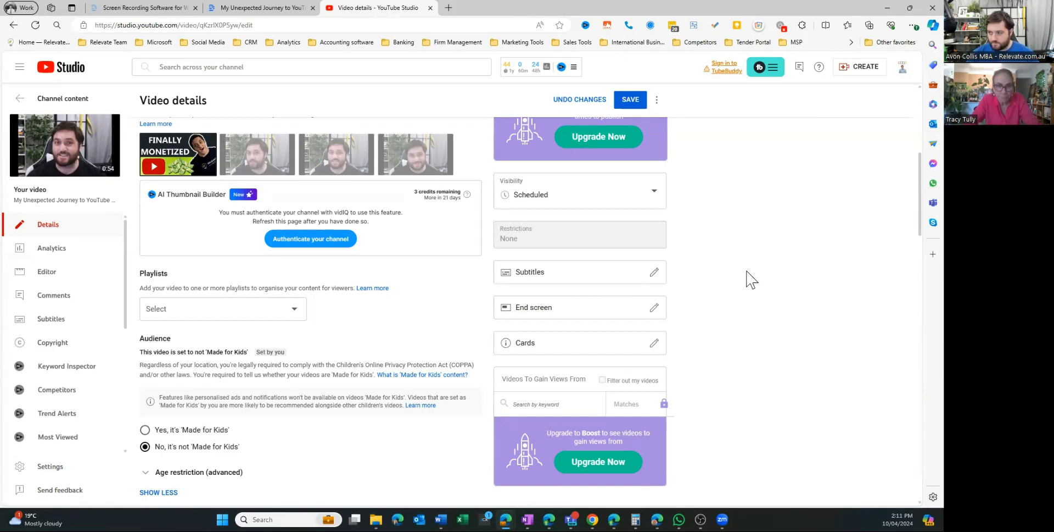
scroll(723, 294, up, 6)
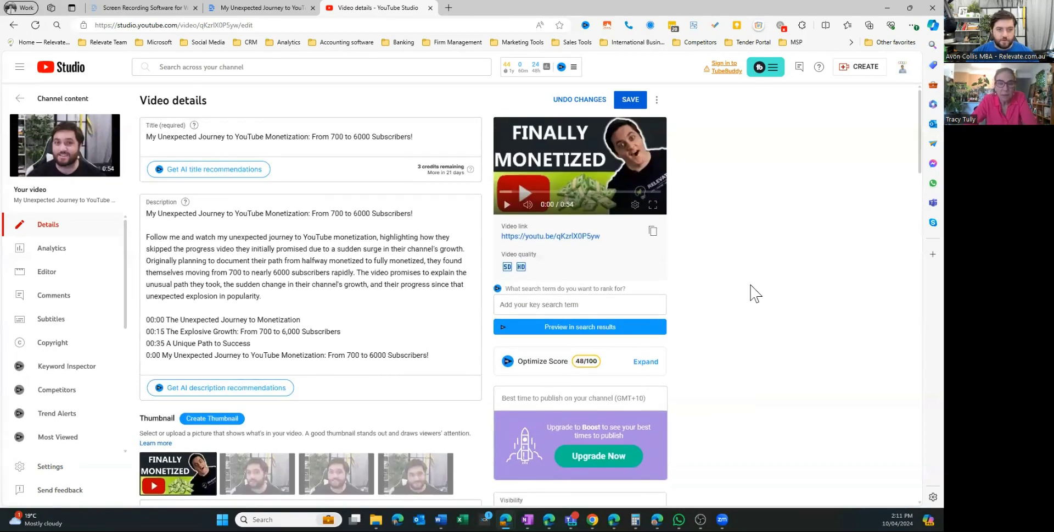